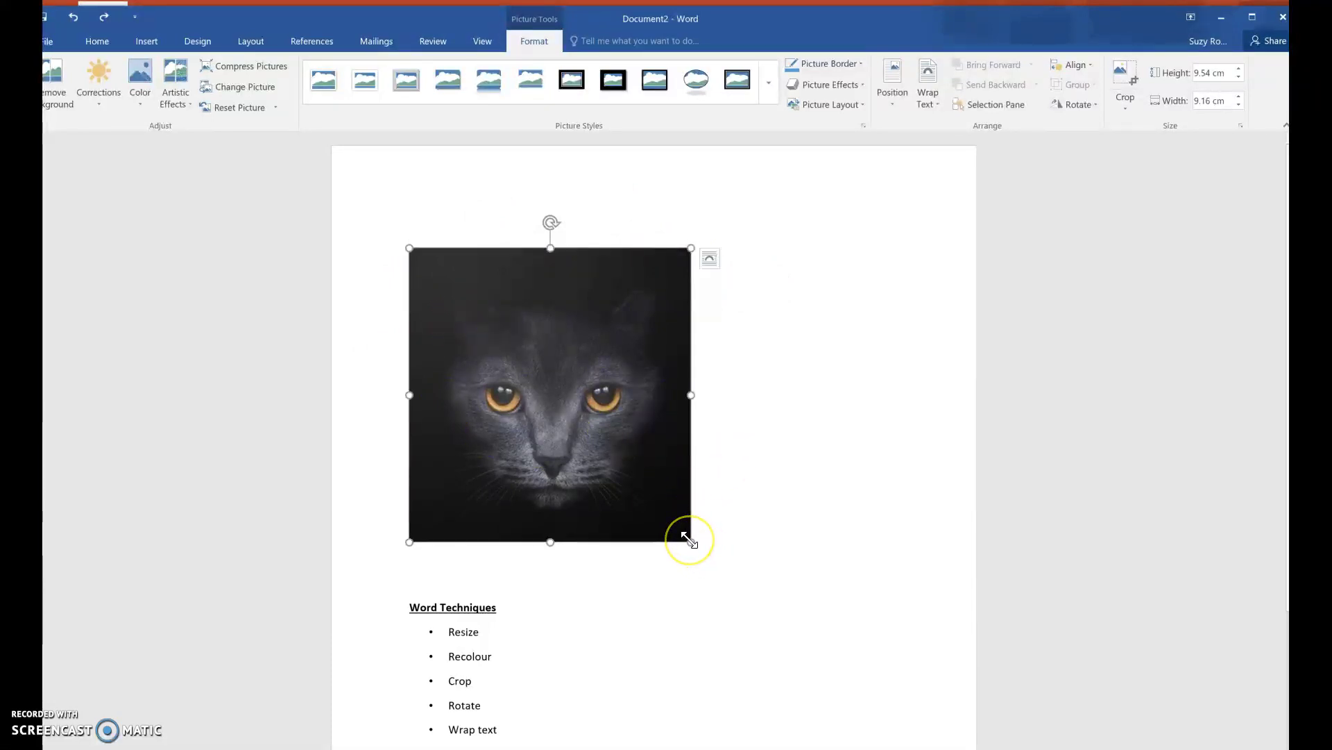
Step: Try shrinking the cat picture slightly and stretching it from its side and lower edges, then undo the two stretches
drag(689, 540, 687, 508)
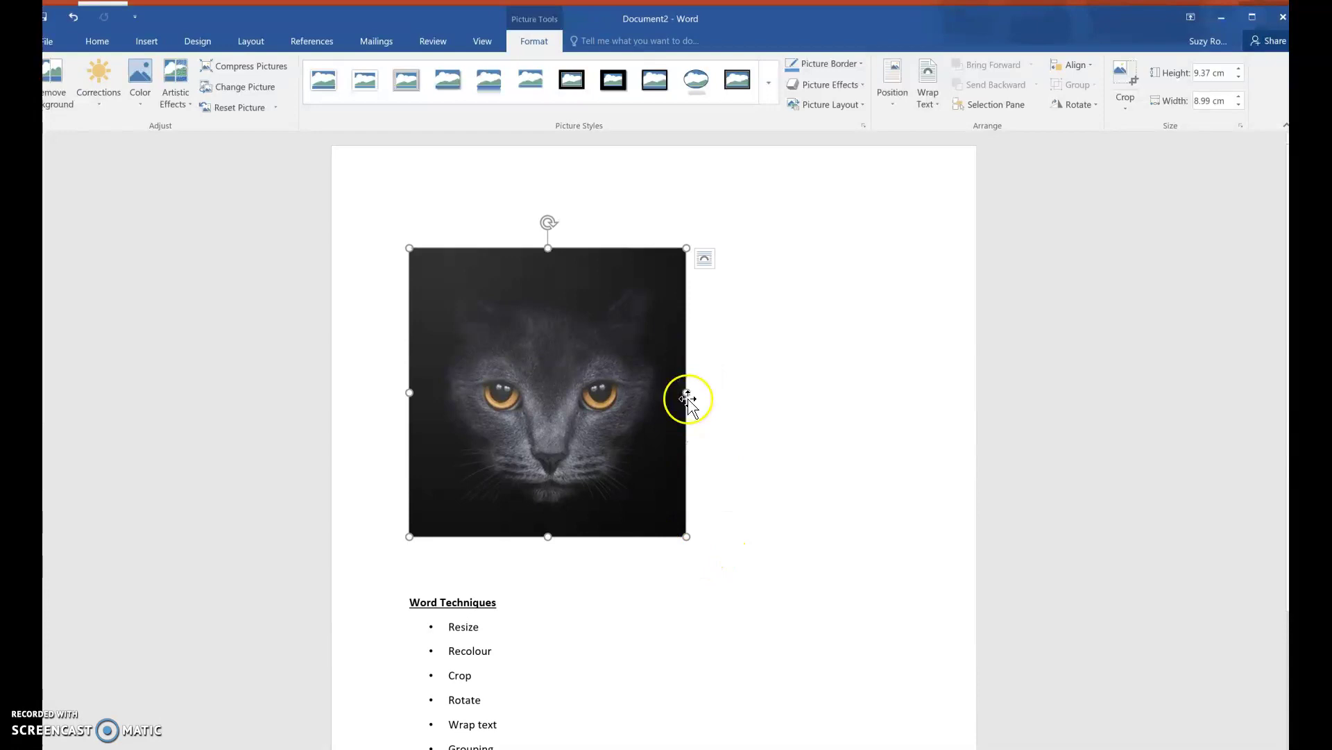
drag(687, 392, 866, 423)
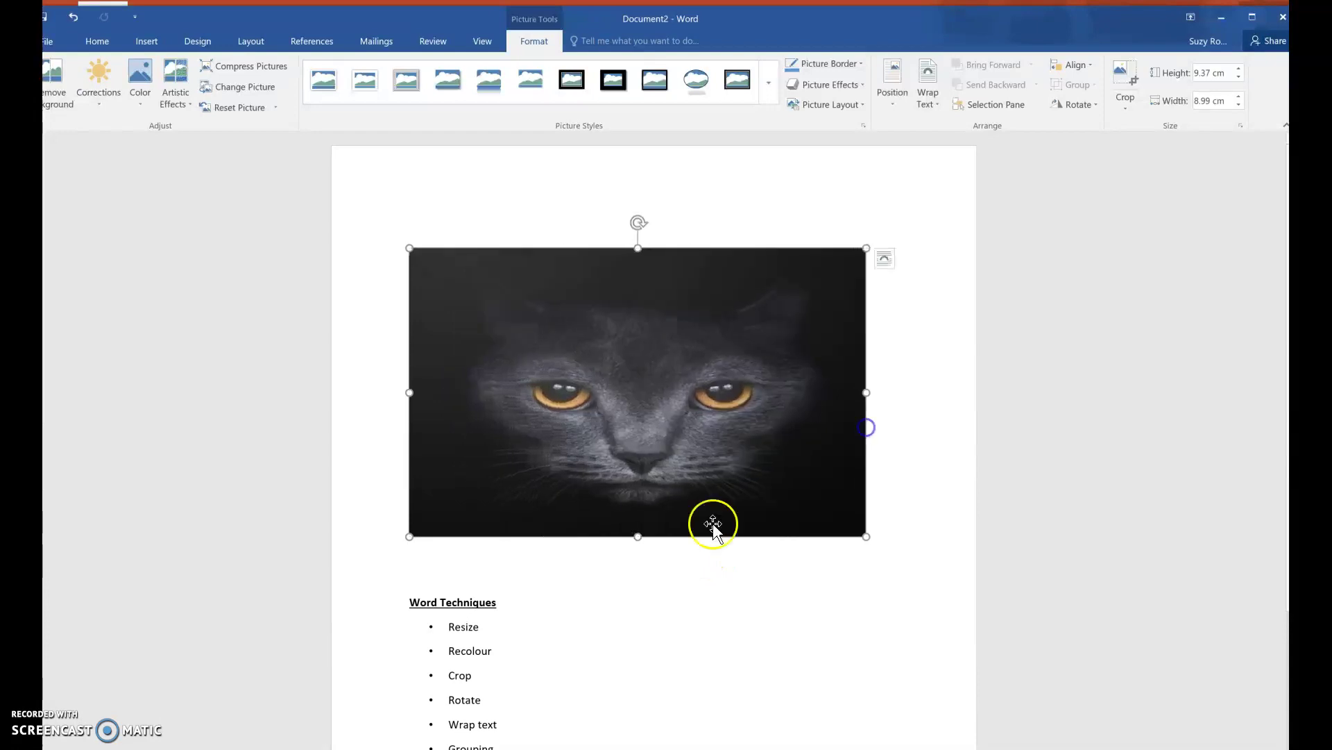
drag(639, 541, 642, 653)
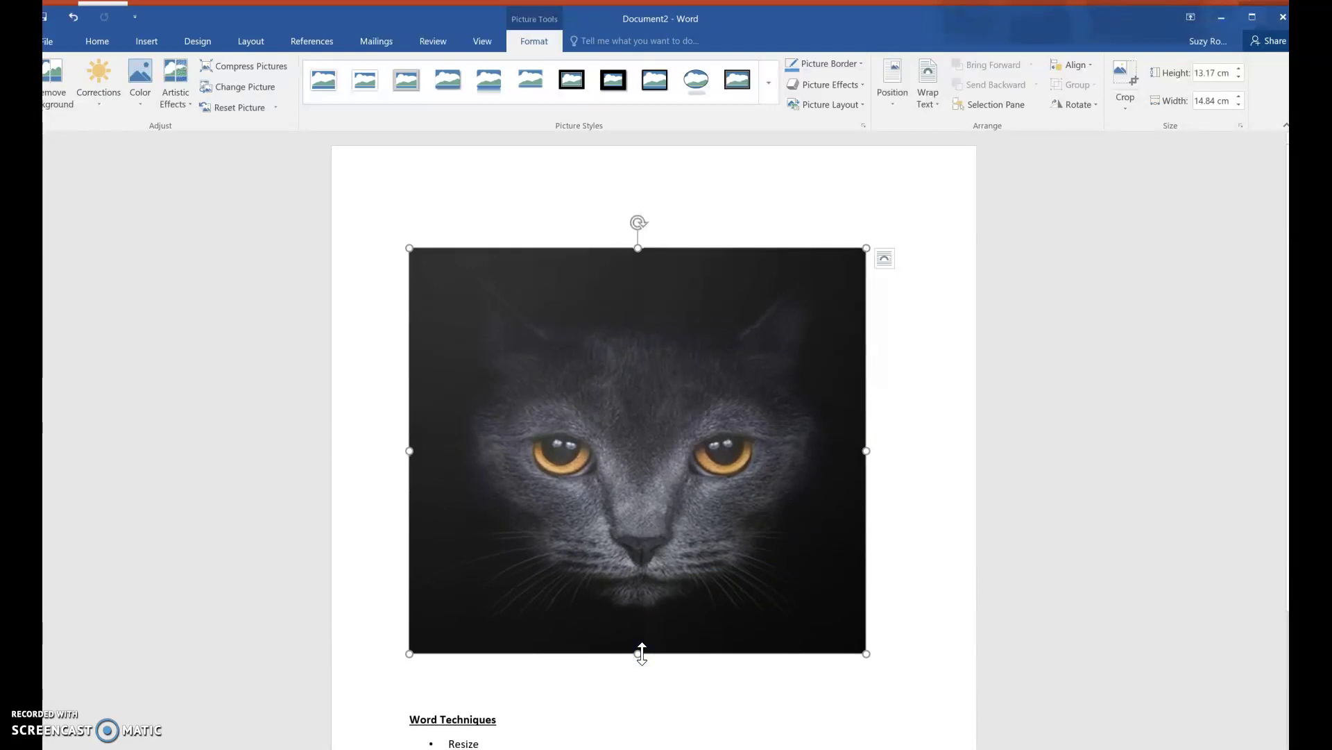
key(ctrl+z)
key(ctrl+z)
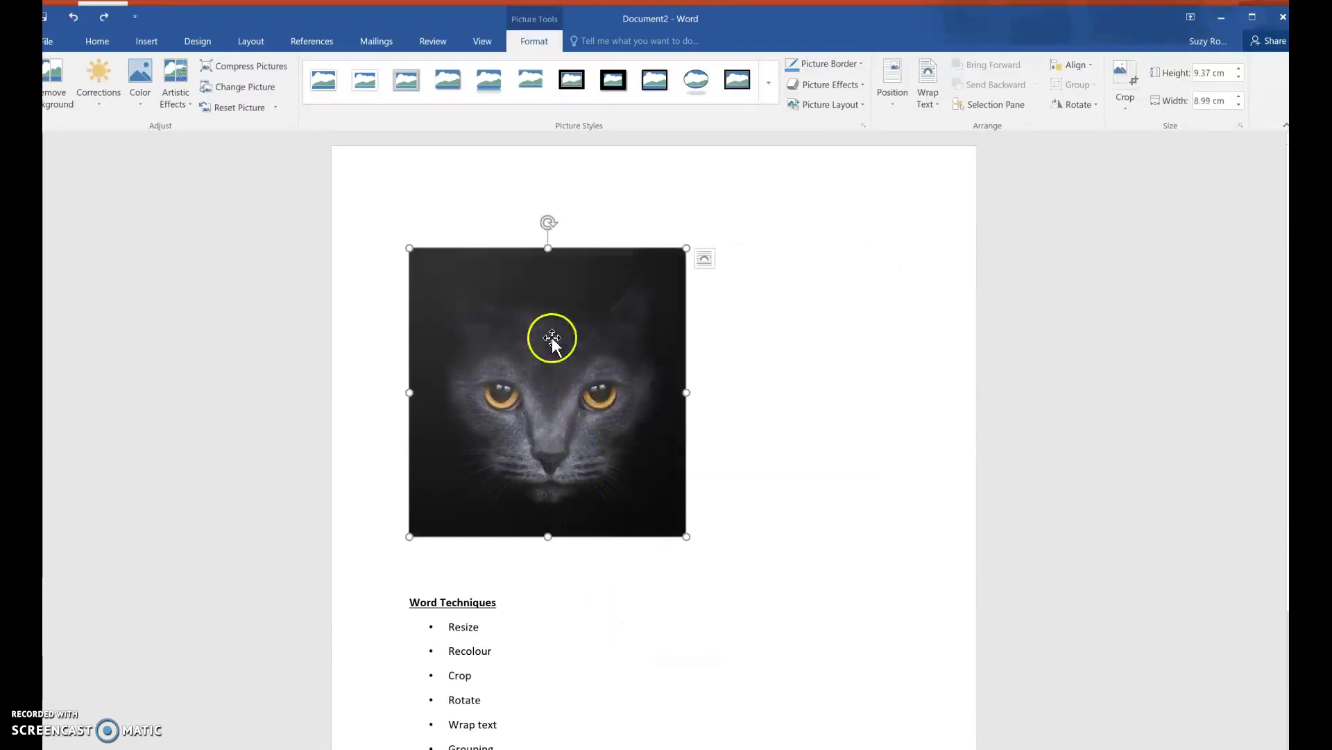
Step: Enlarge the cat picture proportionally from its corner to about 15.32 cm high by 14.7 cm wide
drag(688, 537, 863, 606)
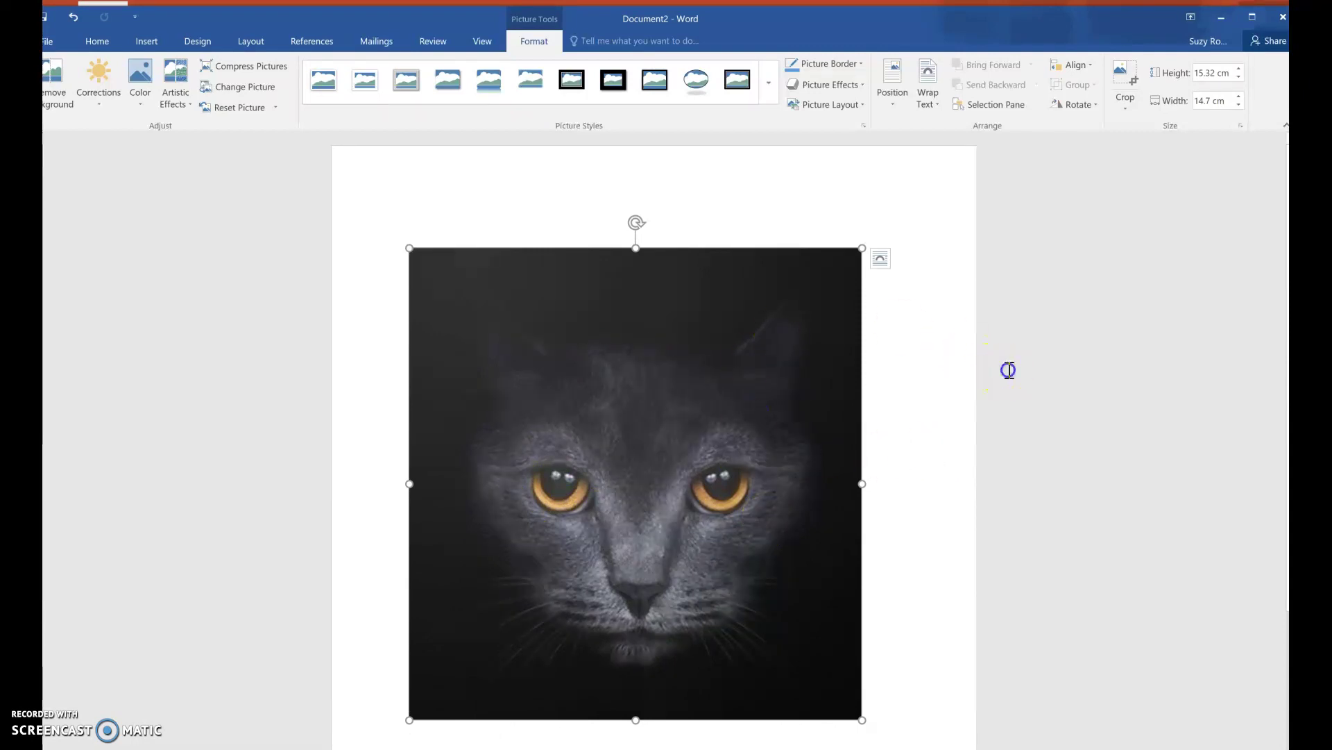
click(1009, 370)
scroll(1008, 371, down, 3)
scroll(1008, 371, up, 3)
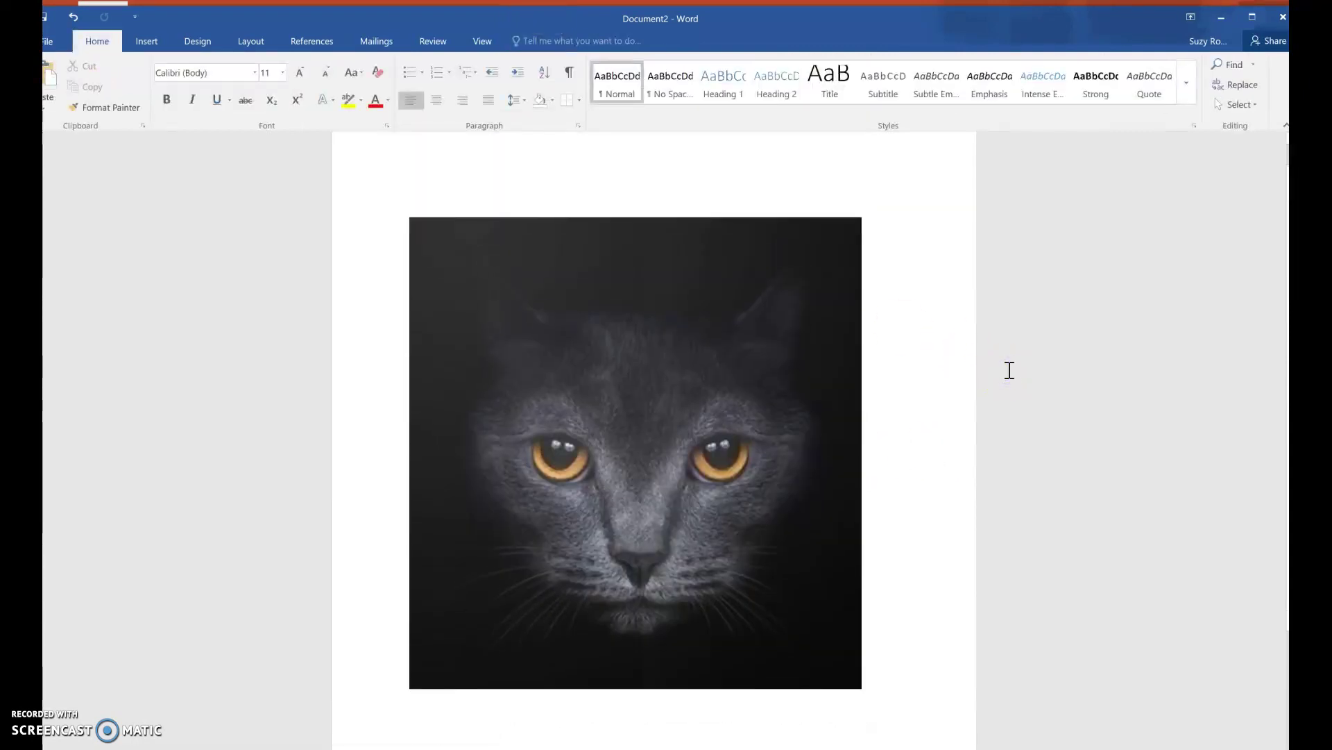
Step: Apply the first Recolor variation, which keeps the original colours, to the cat picture
click(650, 339)
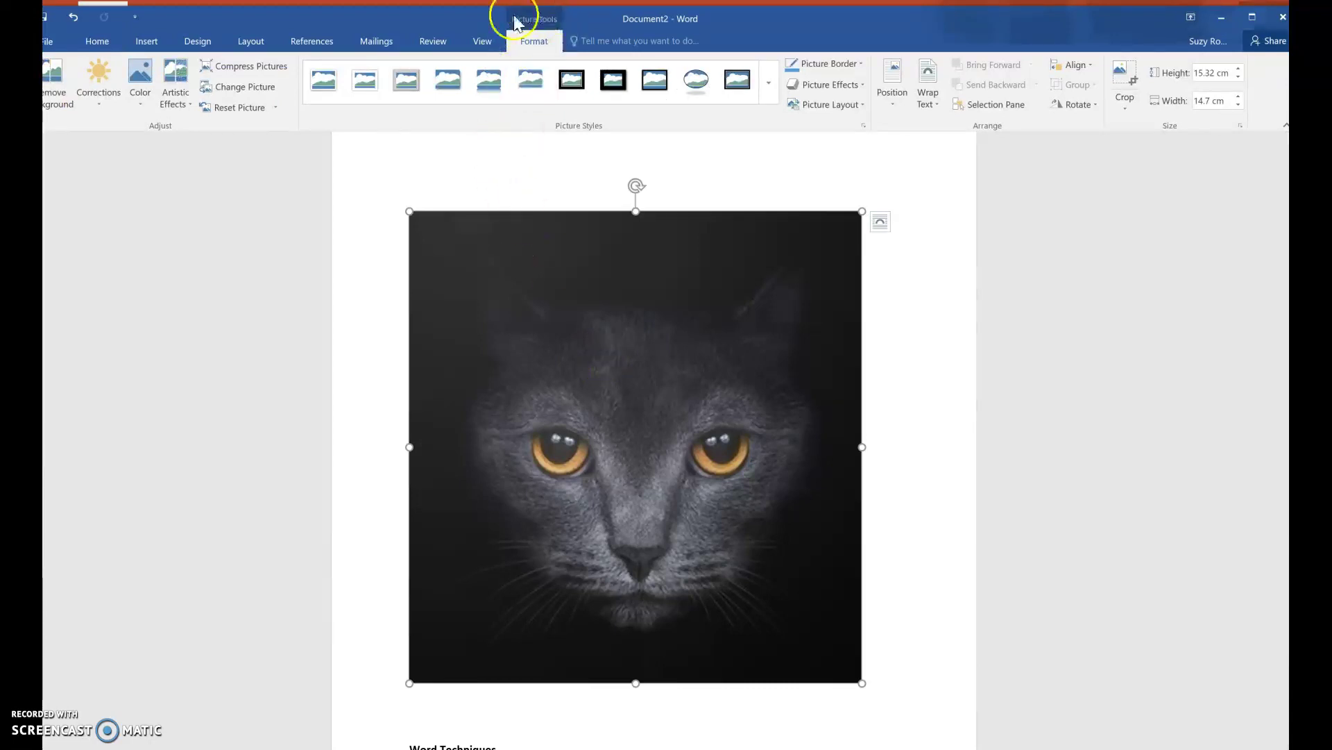
click(361, 178)
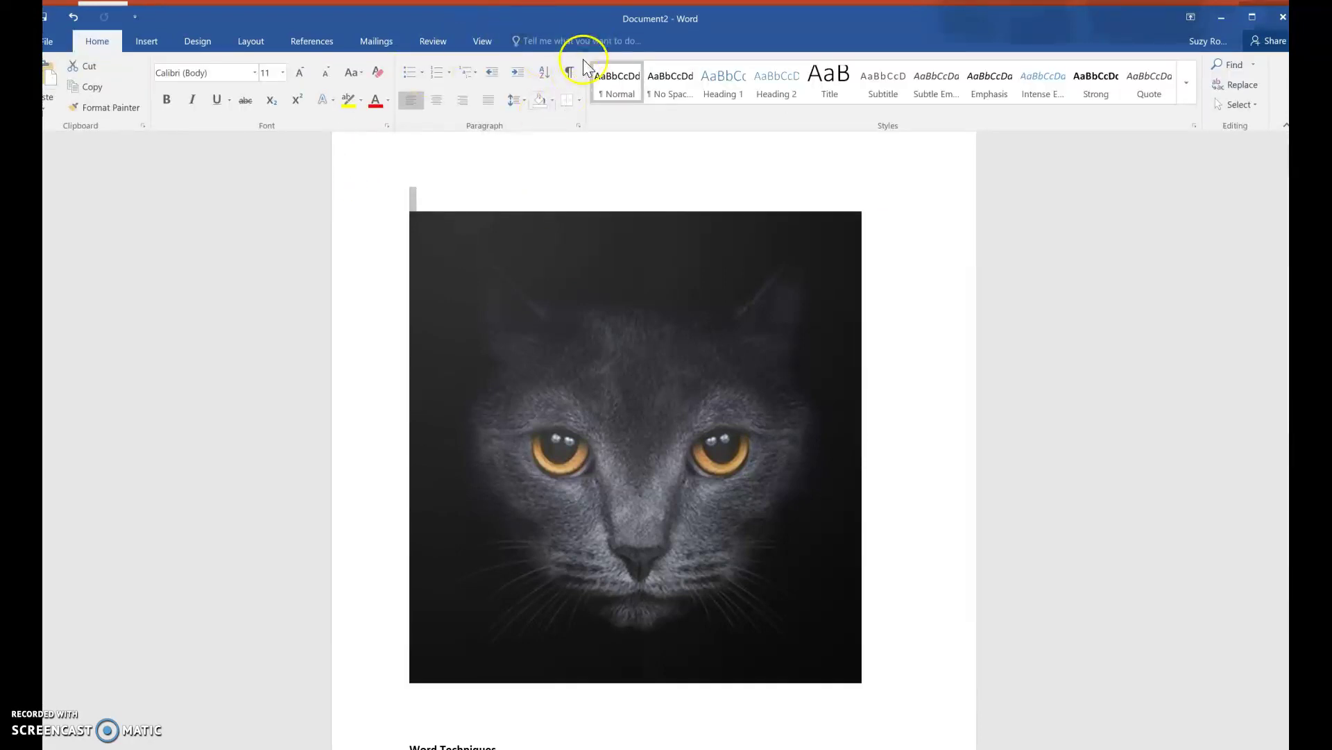
click(613, 324)
click(134, 83)
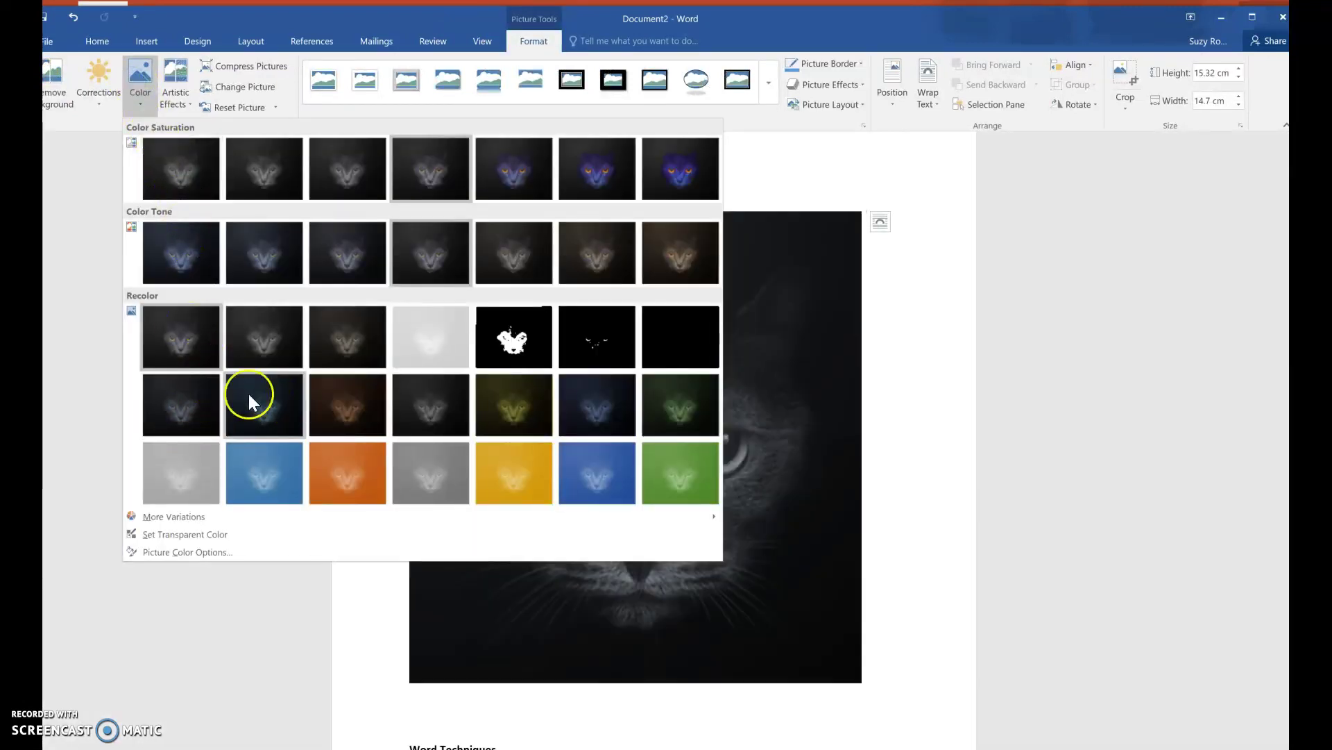
click(174, 340)
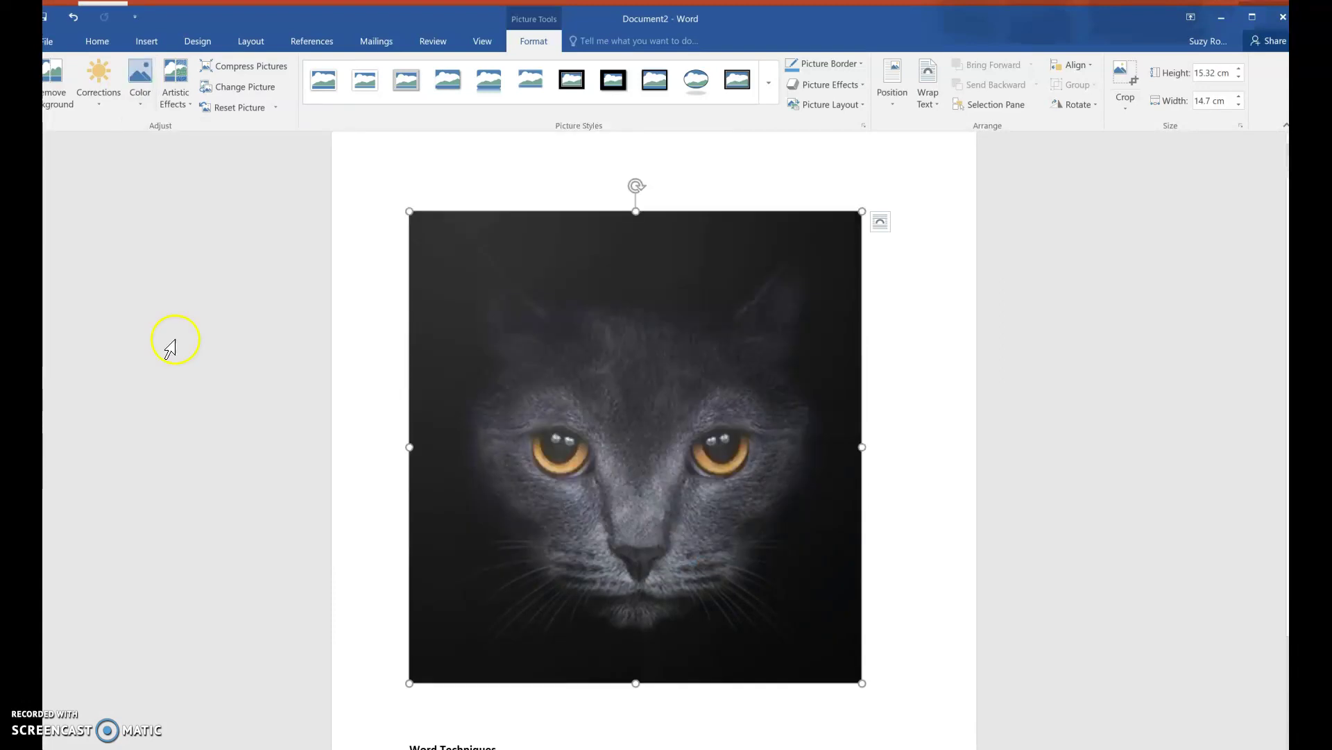
Step: Try the dark orange Recolor variation on the cat picture, undo it, redo it and undo it again
click(140, 80)
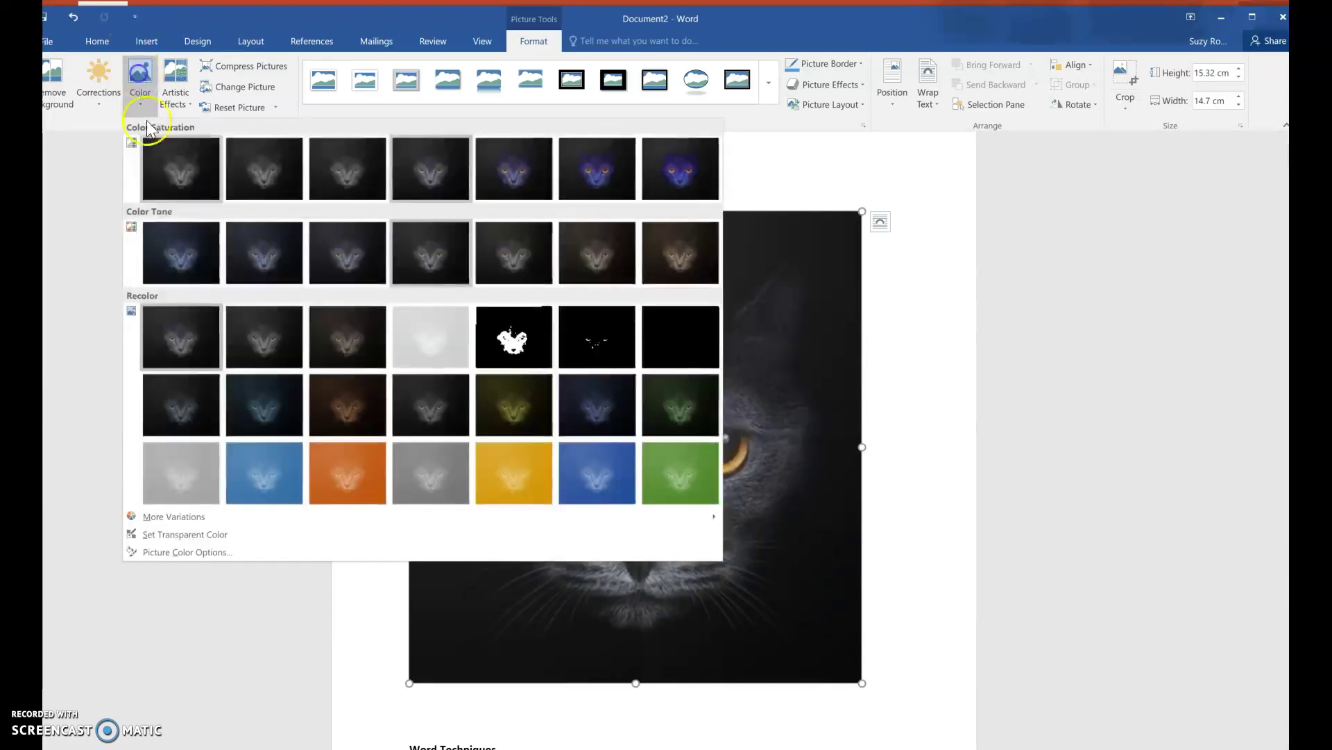
click(344, 404)
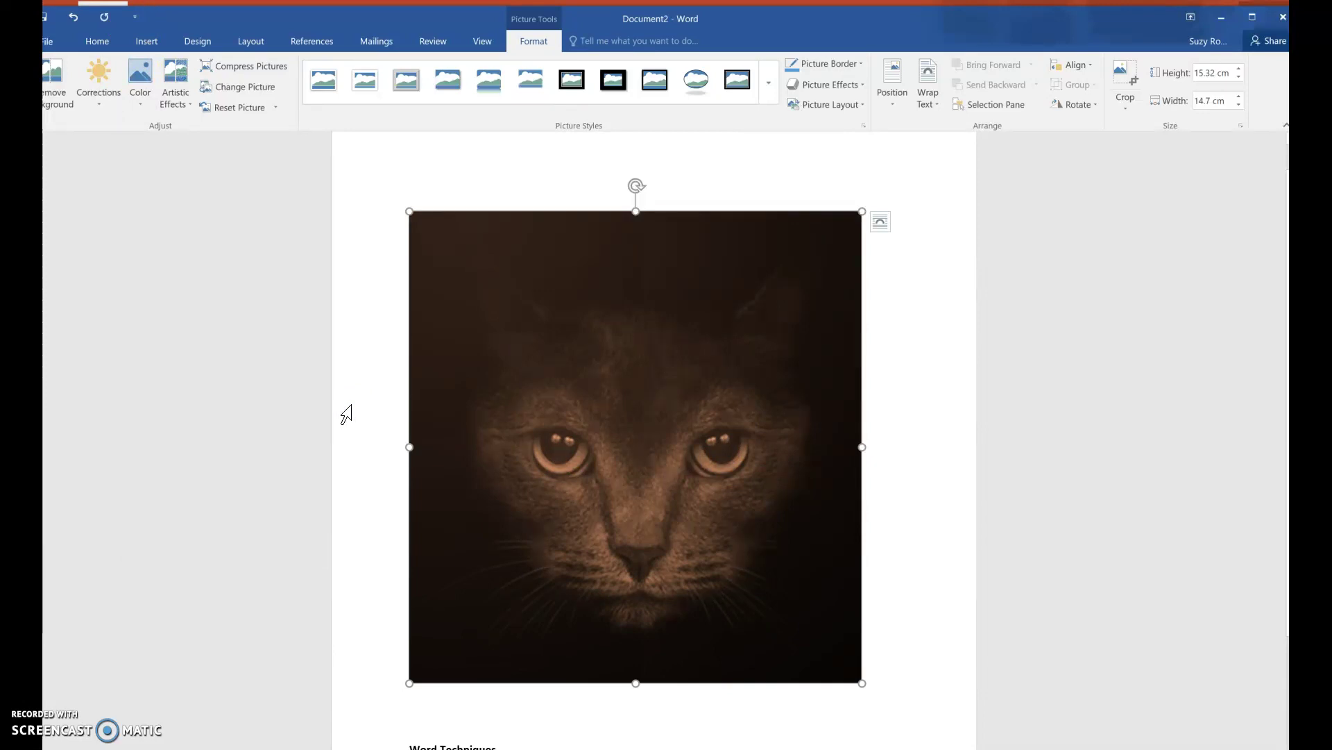
key(ctrl+z)
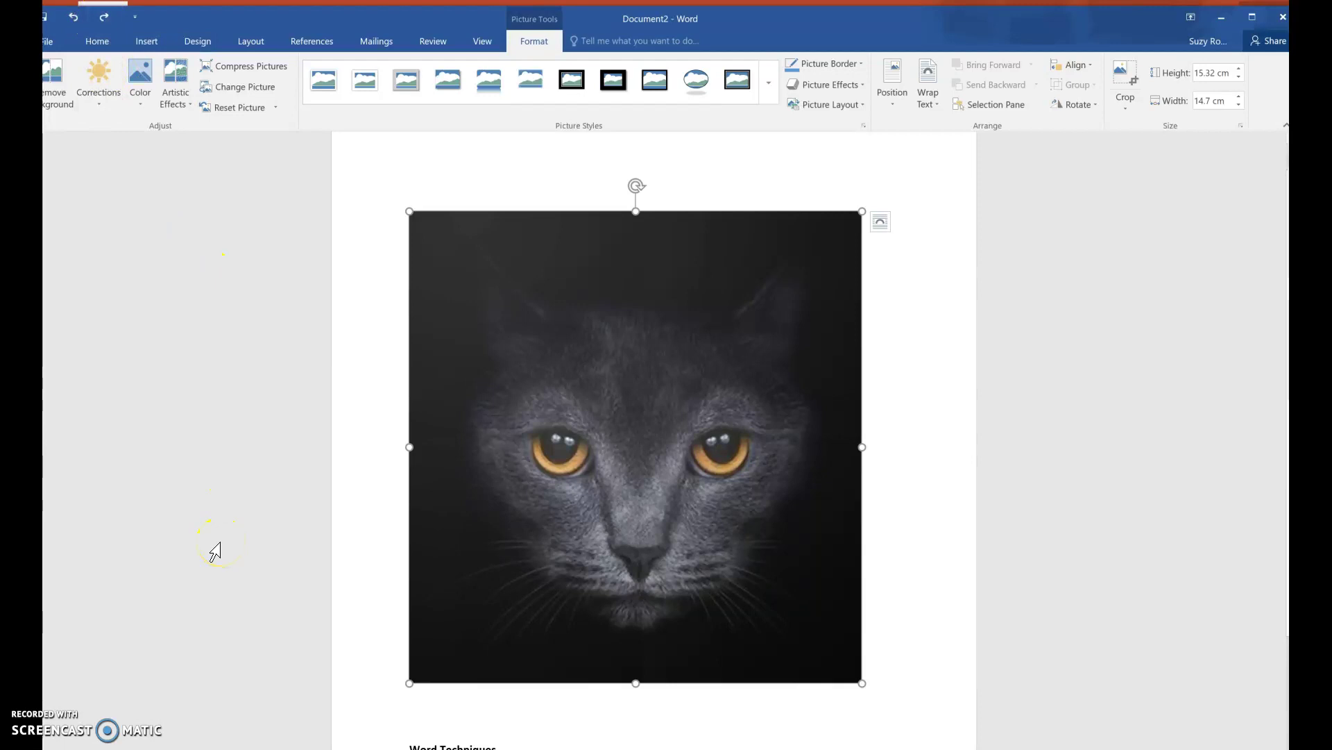
key(ctrl+y)
key(ctrl+z)
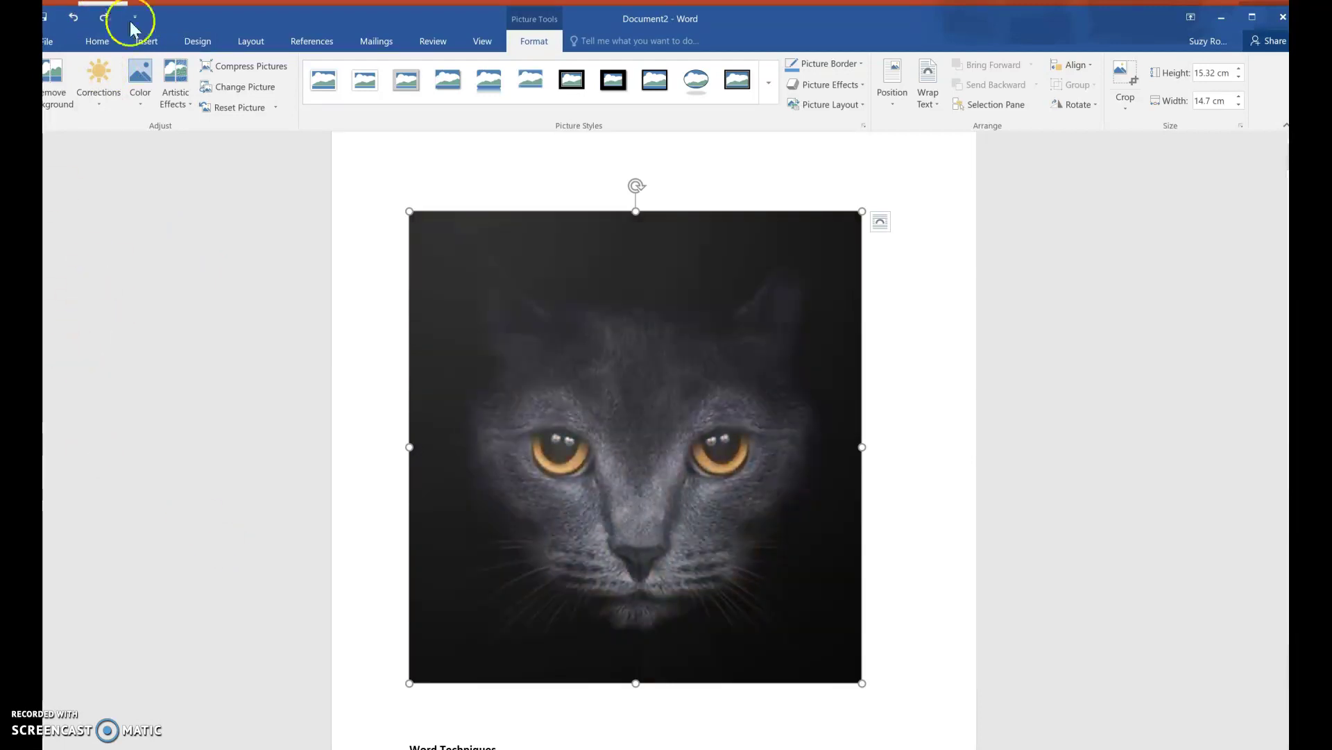
Step: Recolour the cat picture with the light blue variation from the last row and shrink it proportionally to about 9.33 cm by 8.95 cm
click(141, 89)
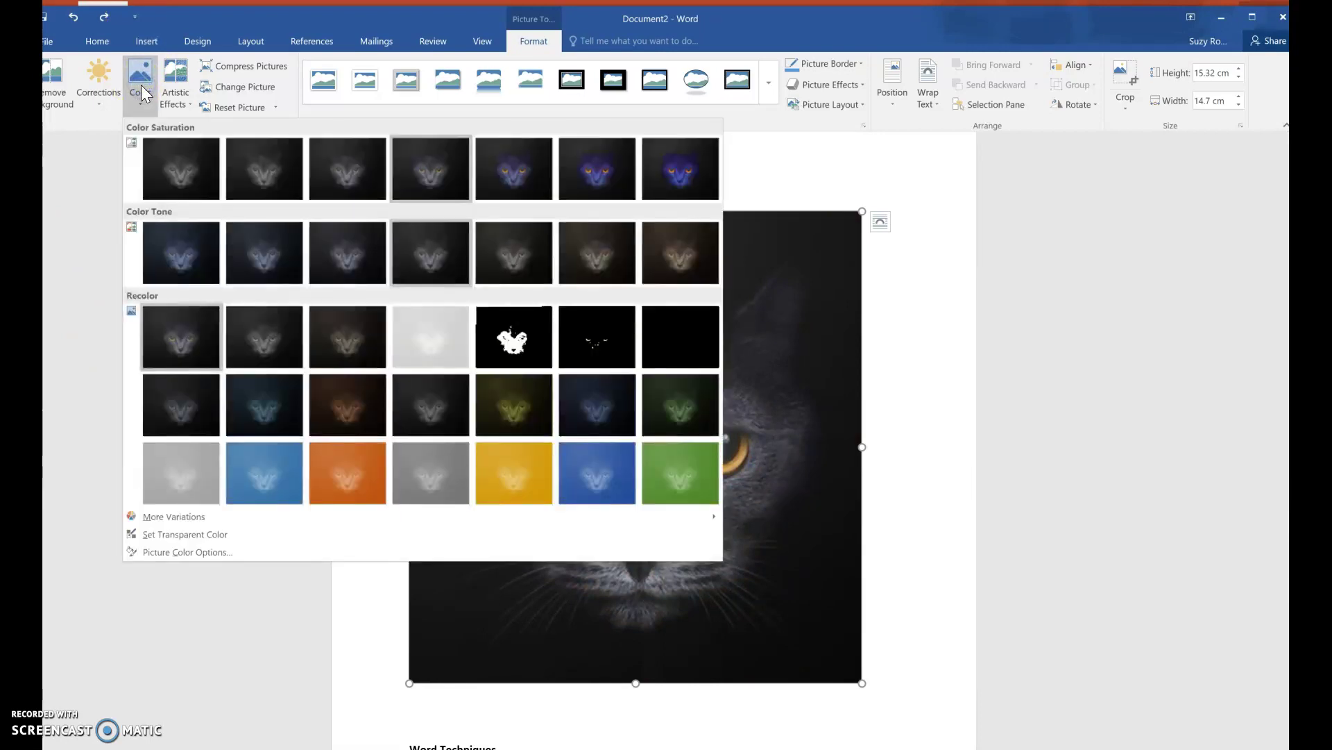
click(606, 478)
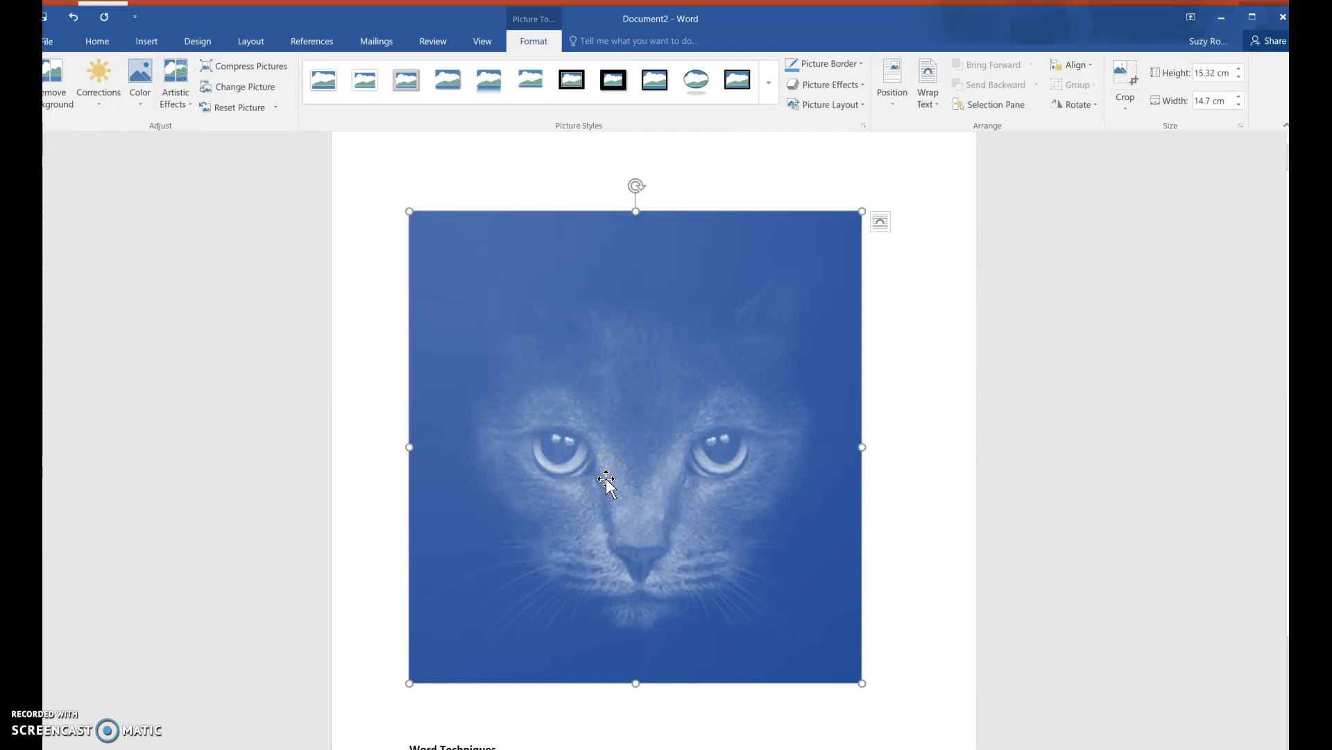
click(635, 280)
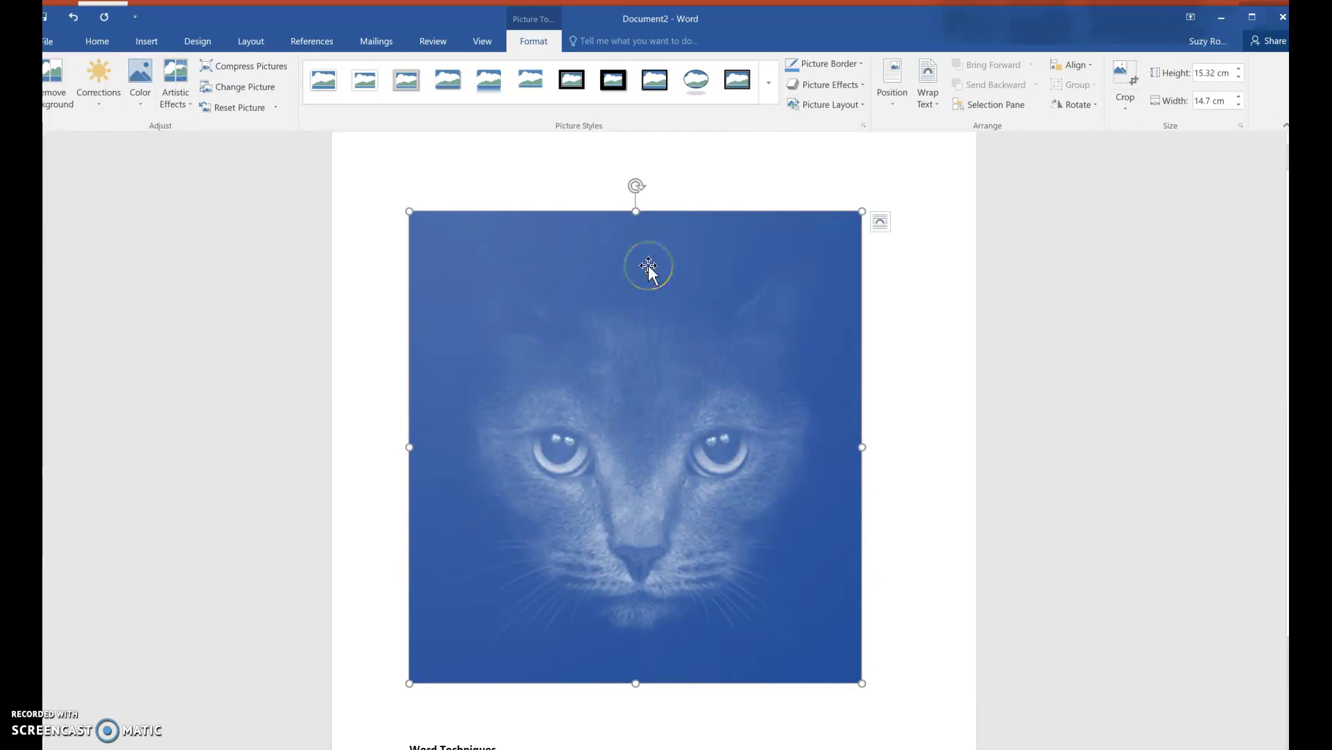
click(862, 682)
drag(863, 683, 686, 427)
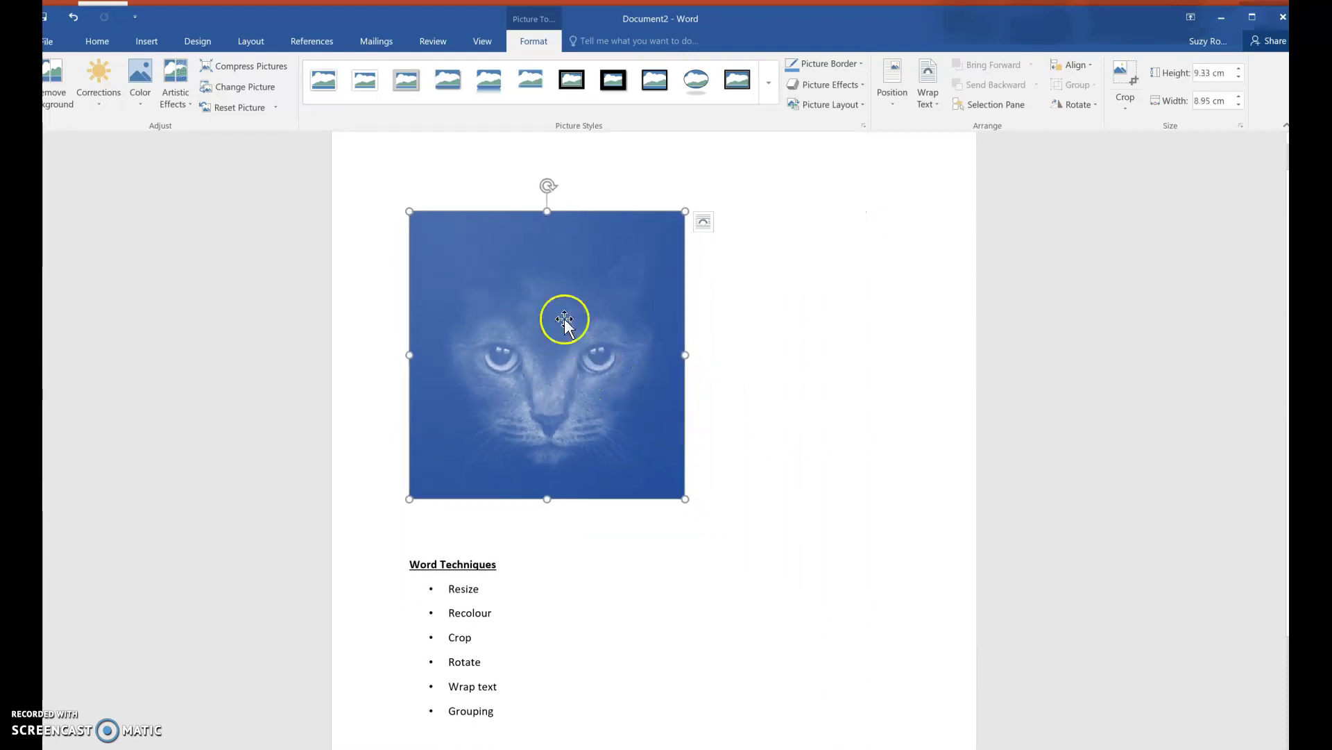
Step: Crop the cat picture closer around the face, trimming its upper, lower and both side edges
click(1125, 101)
click(1136, 130)
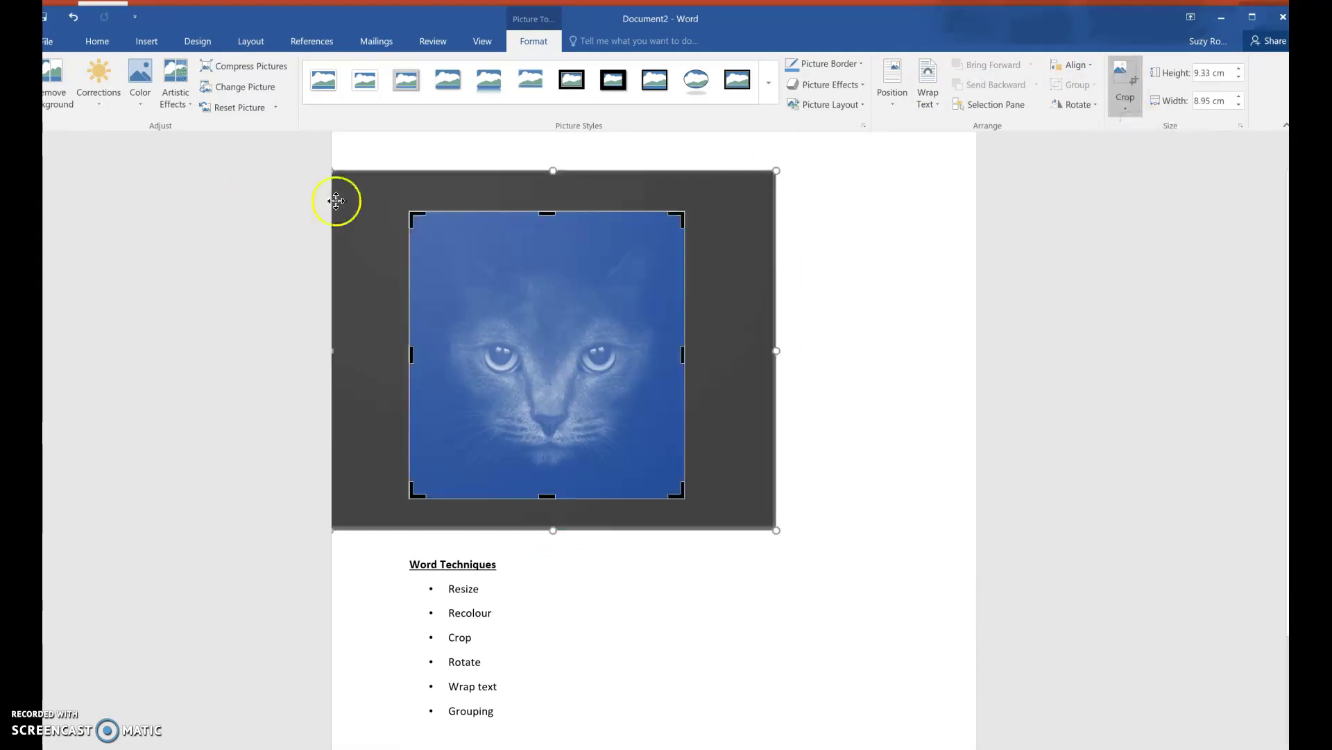
drag(413, 216, 410, 230)
click(676, 474)
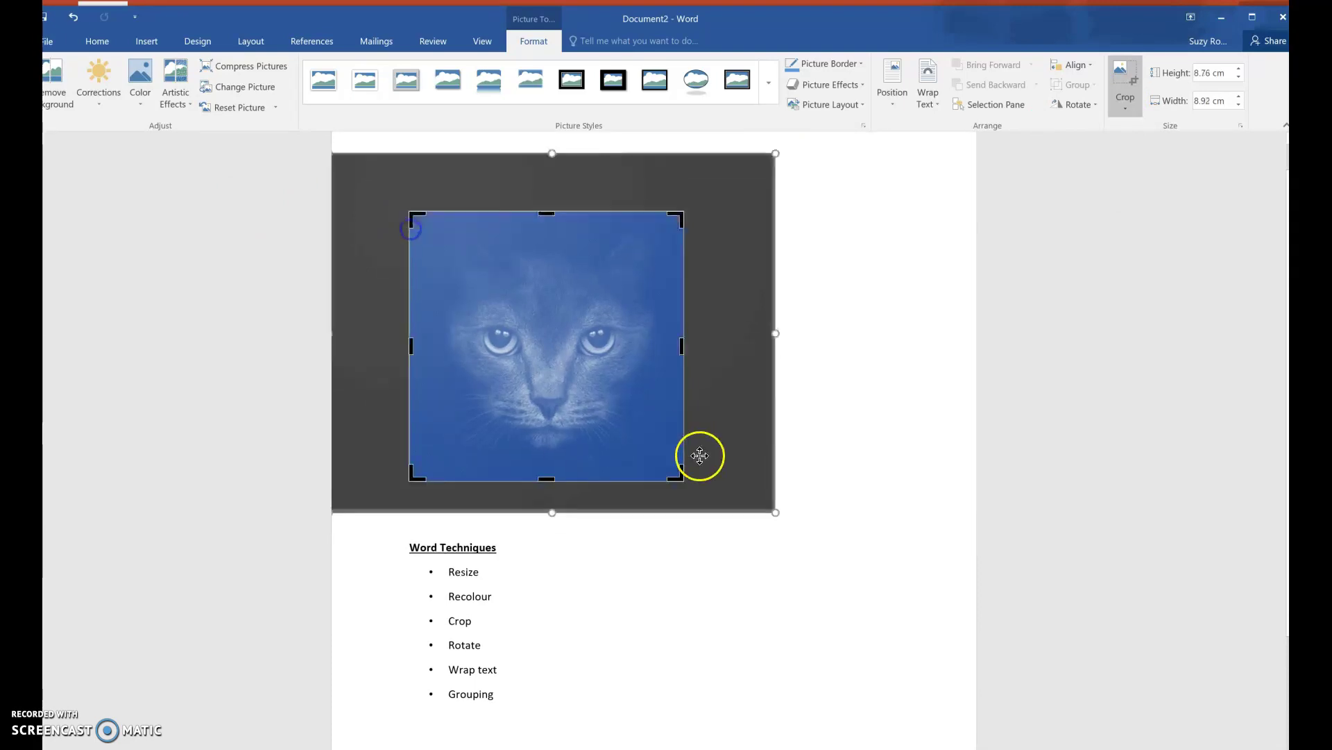
drag(677, 474, 686, 458)
drag(685, 337, 664, 333)
click(407, 335)
drag(407, 335, 431, 339)
key(Return)
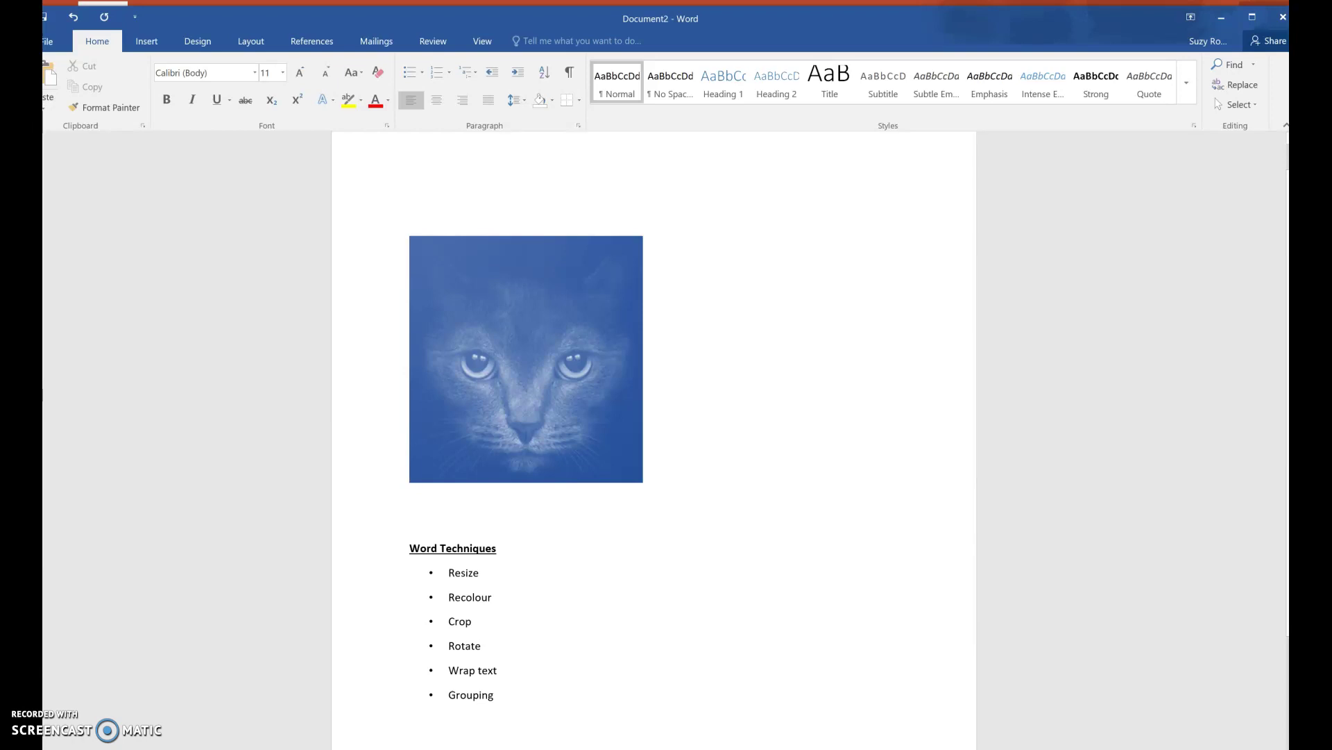
Step: Switch to the Chrome browser and search Google Images for "ROBLOX NOOB DANCING"
key(alt+Tab)
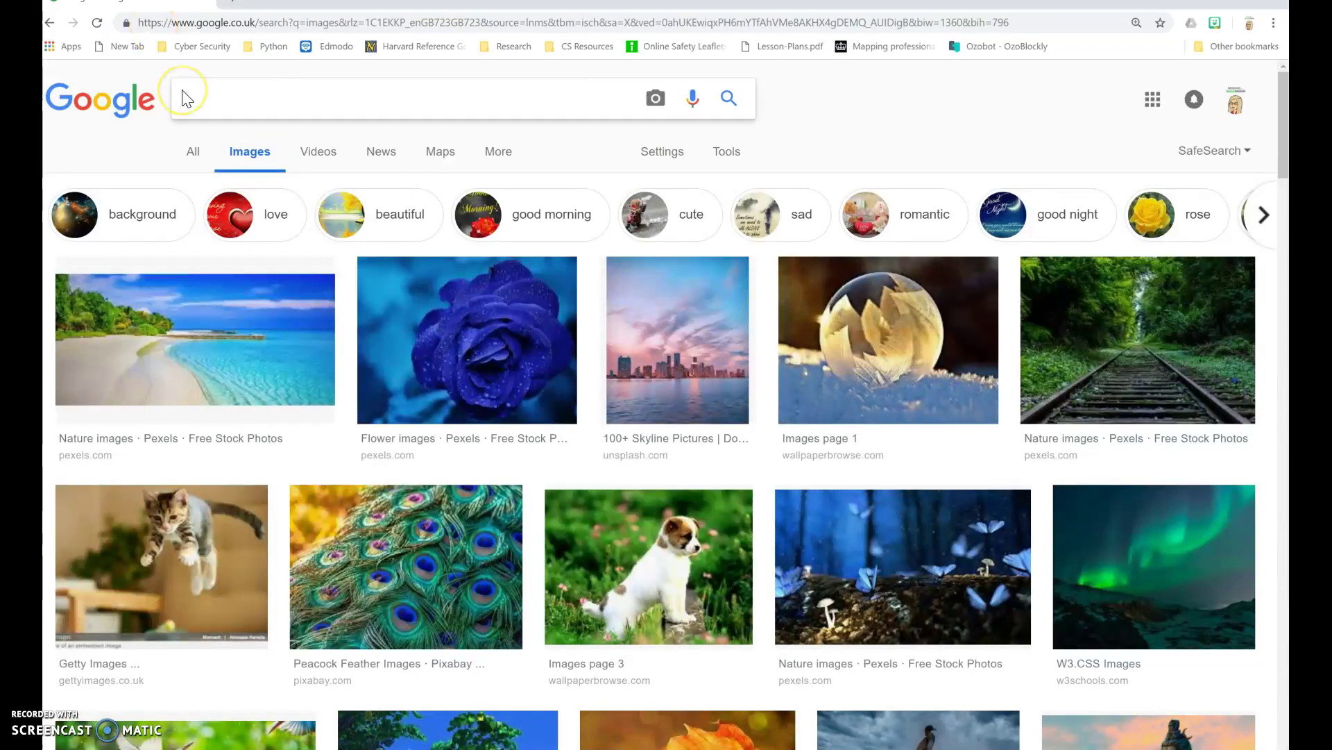
text(ROB)
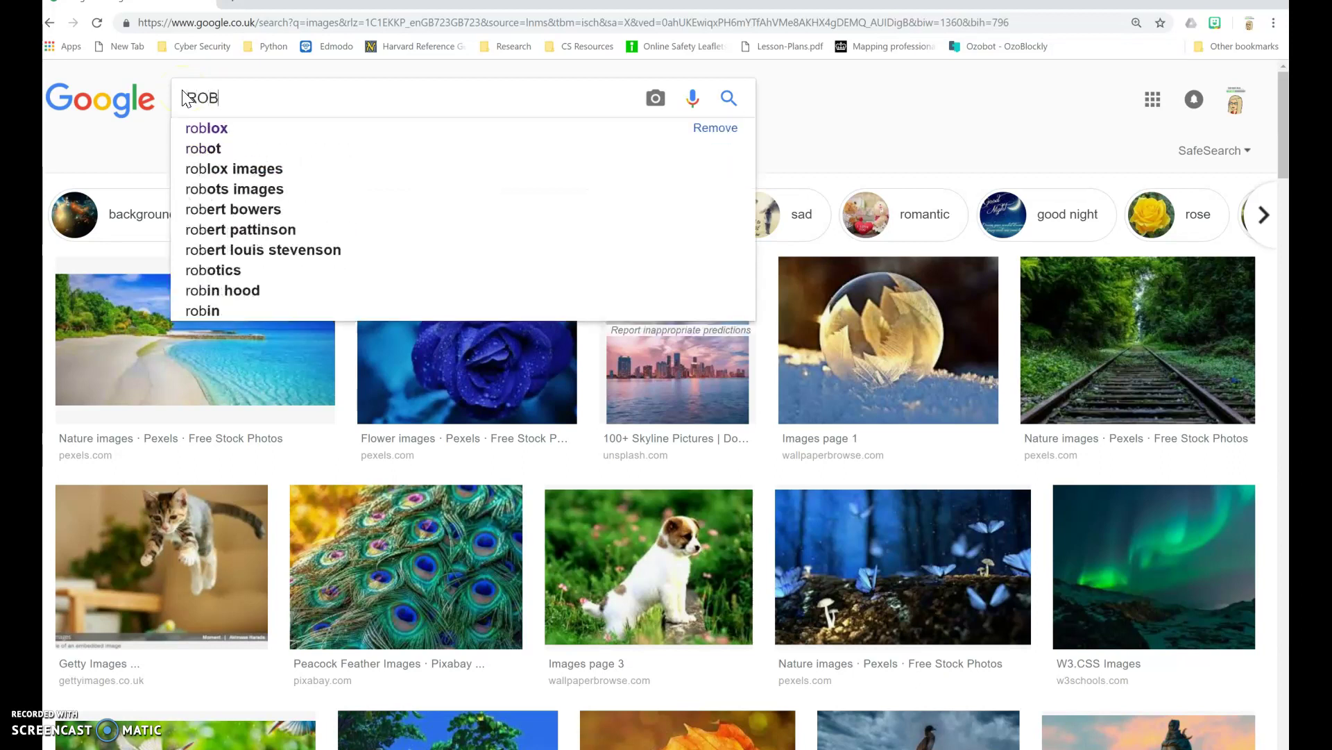
text(LOX NOOB DANCING)
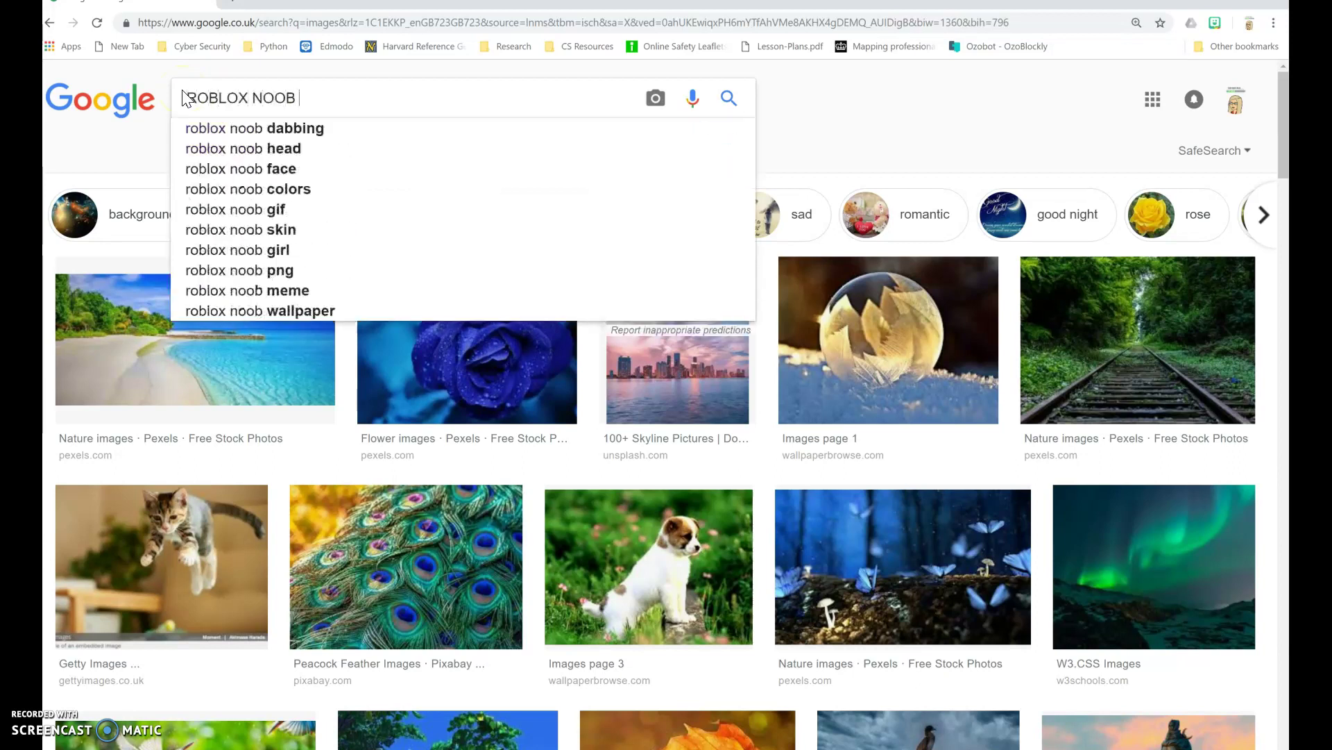
key(Return)
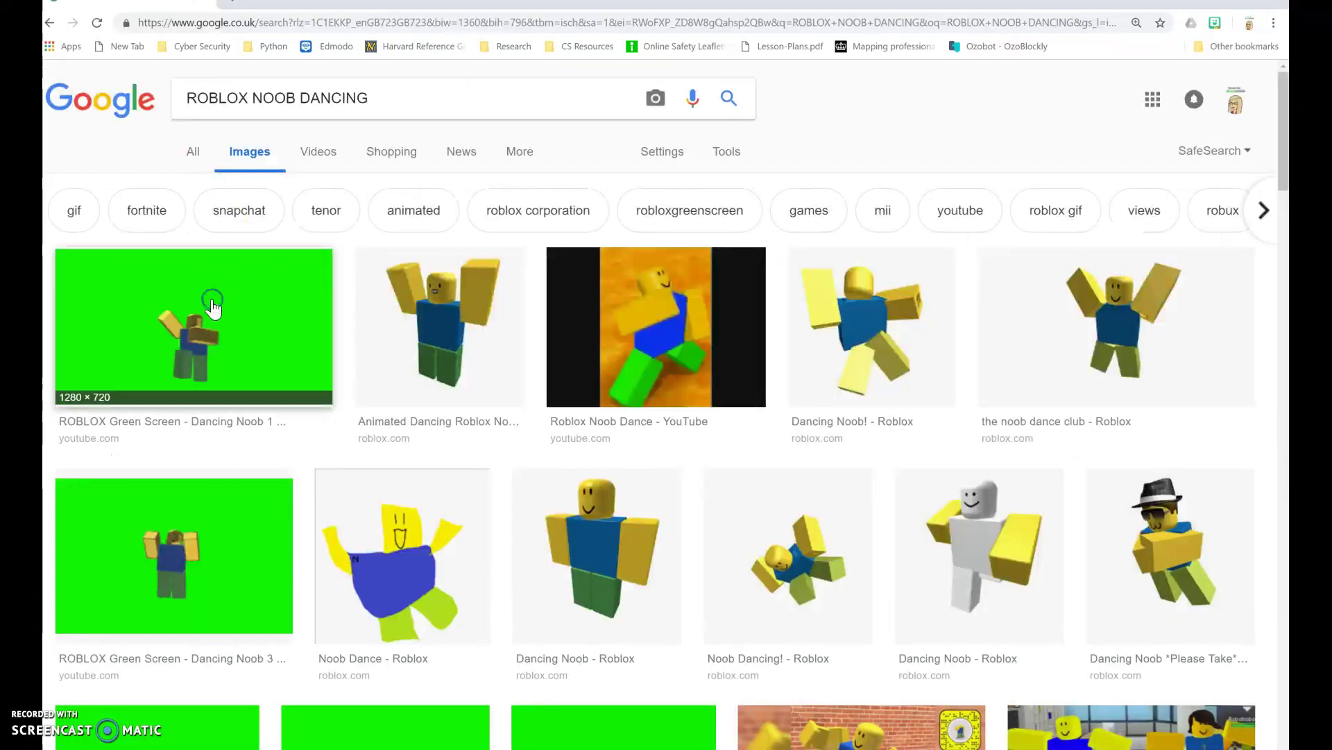
Step: Preview the ROBLOX Green Screen Dancing Noob results and copy the 1280 × 720 YouTube image
click(213, 308)
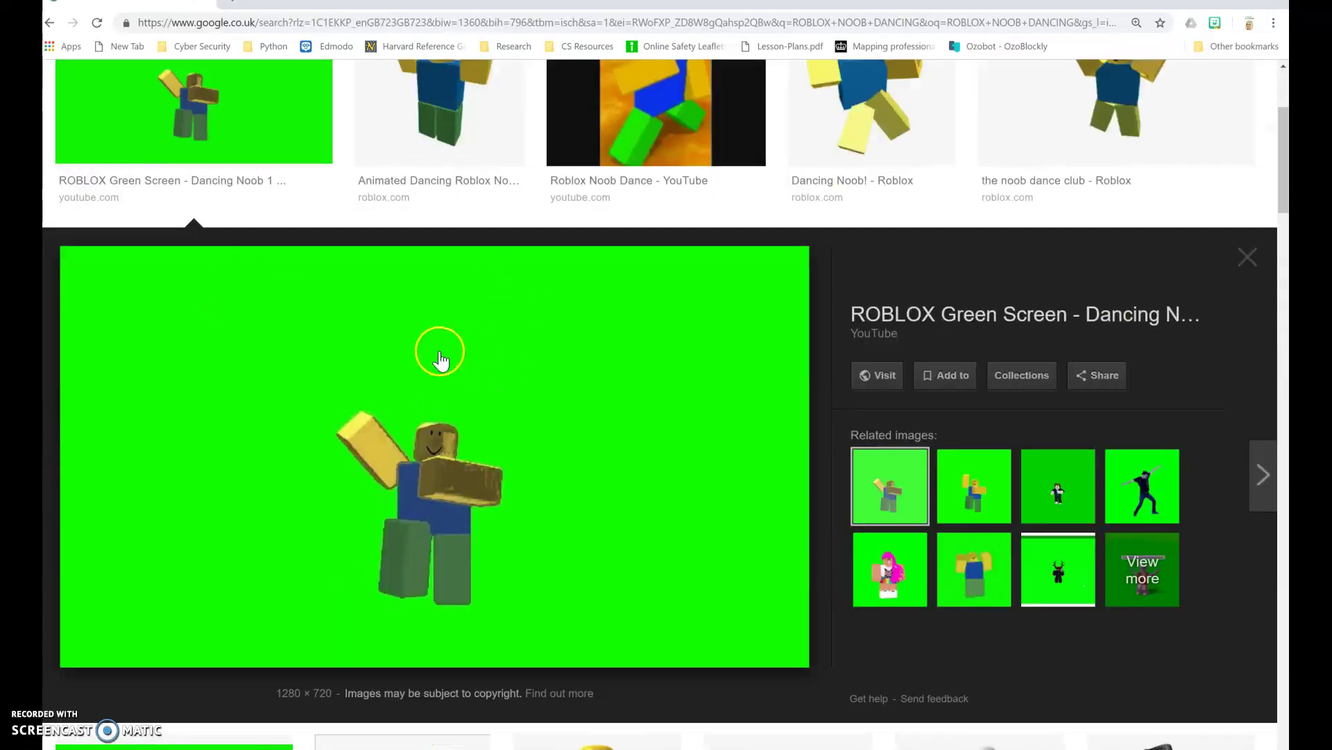
click(973, 486)
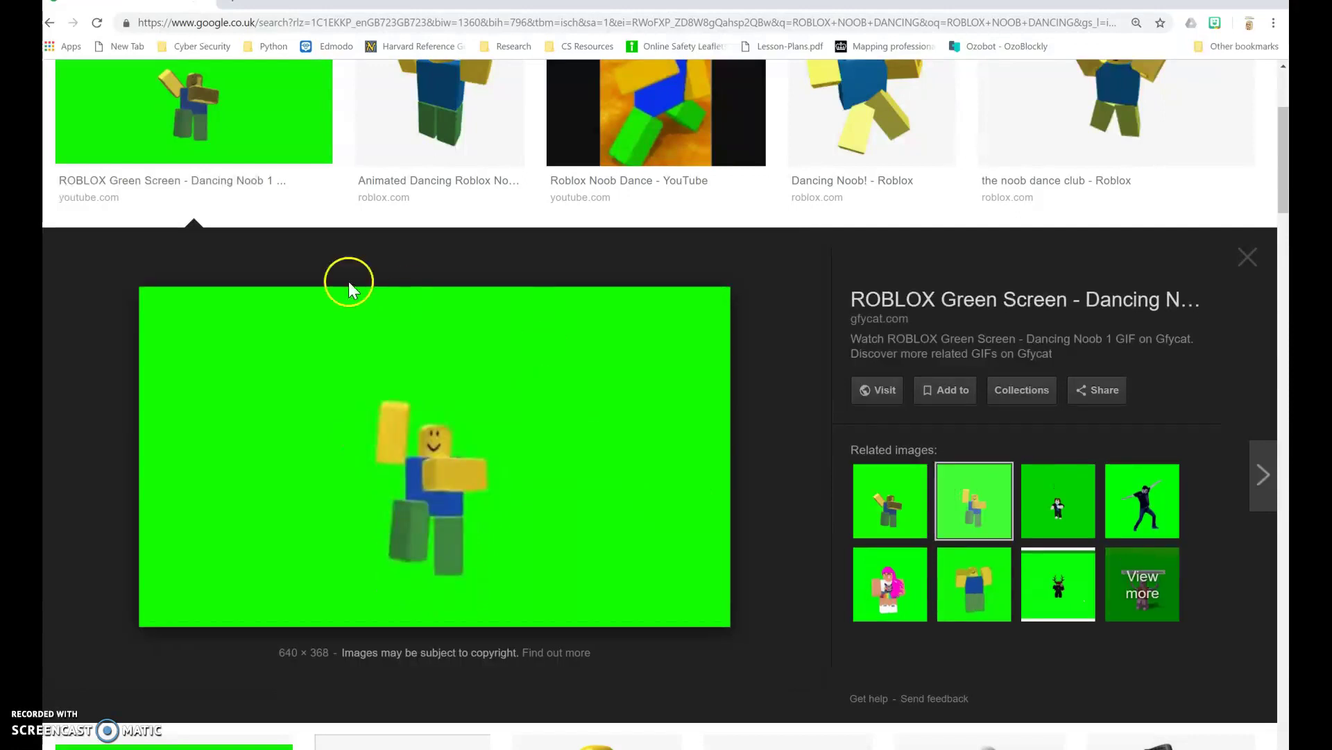
click(920, 512)
right_click(579, 374)
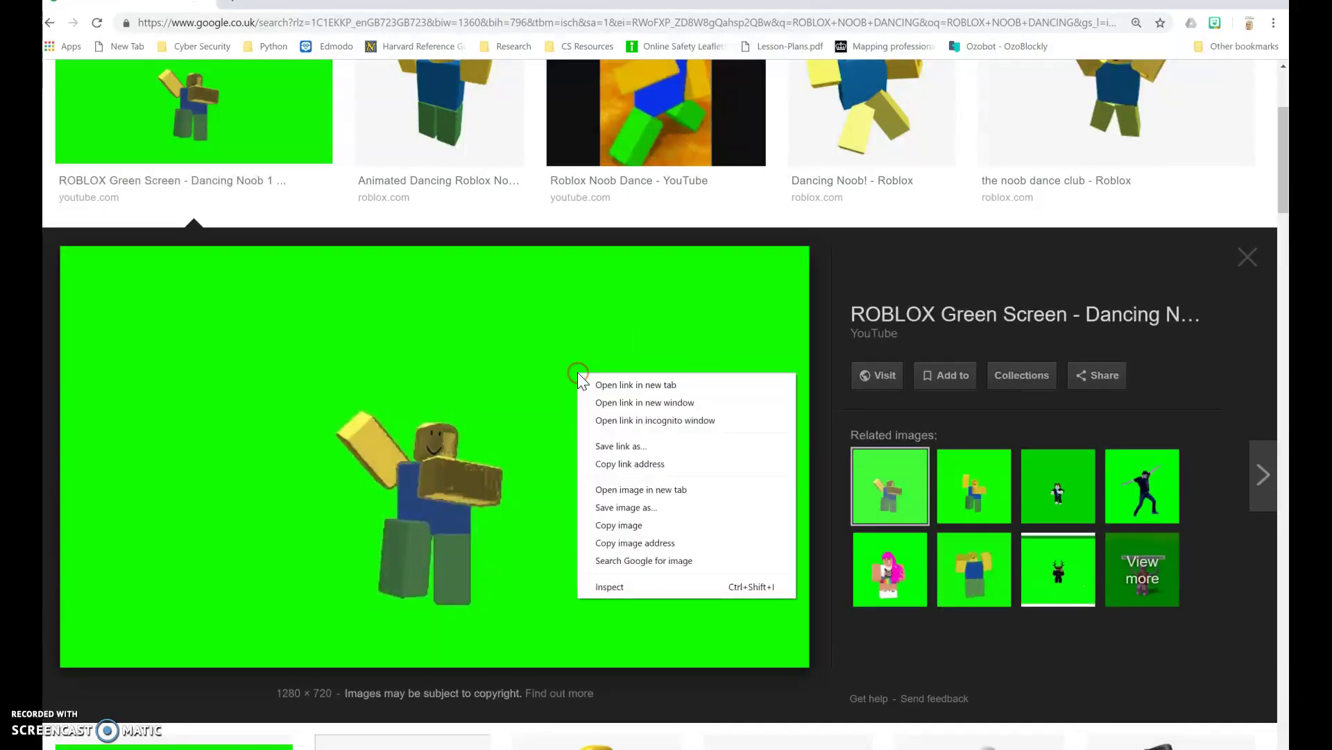
click(683, 530)
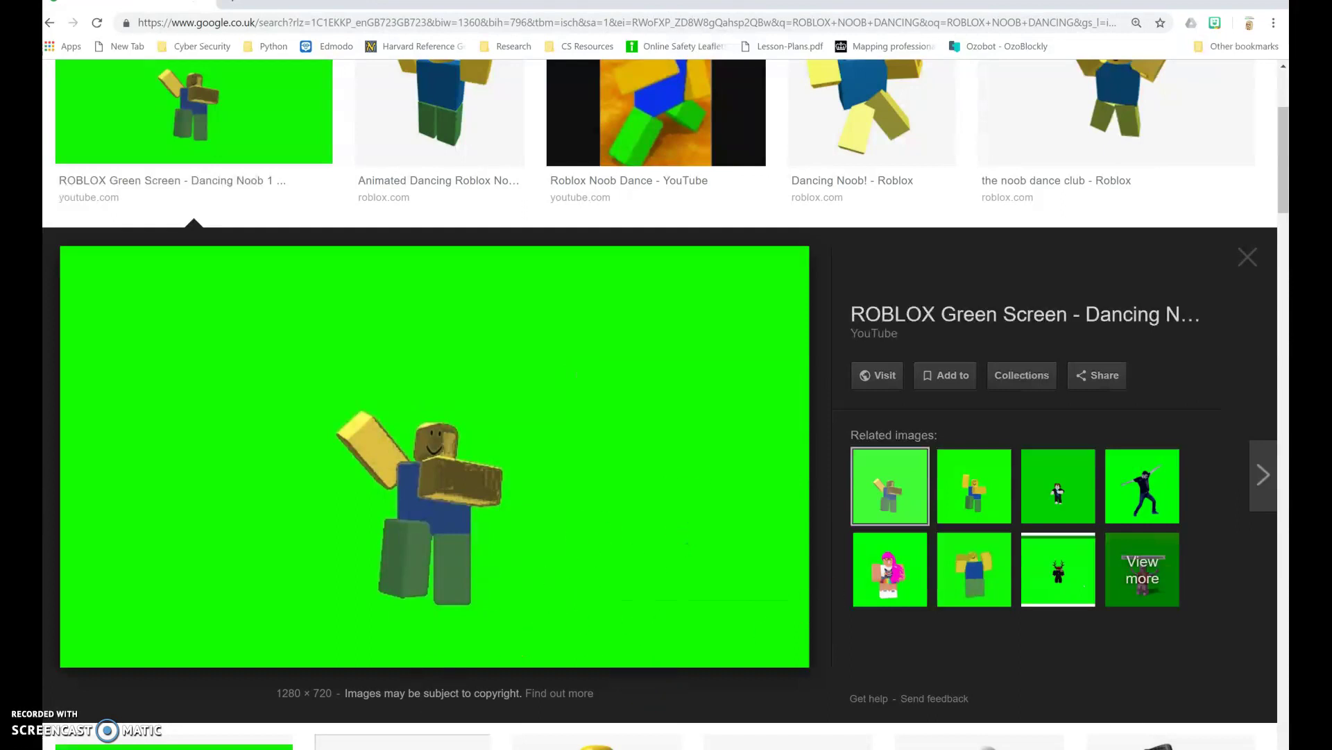
Step: Switch to the Word file Document2, paste the copied image on the line below the cat picture and select it
mouse_move(374, 749)
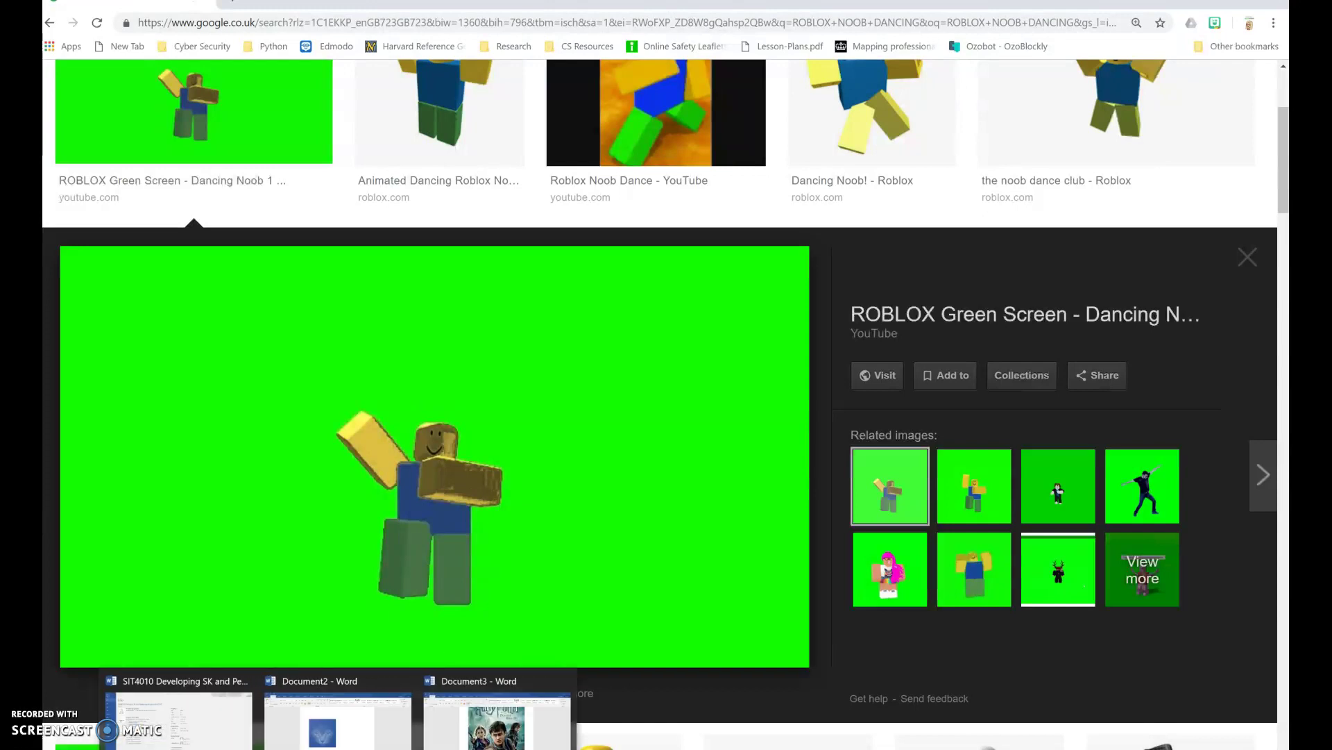
click(338, 722)
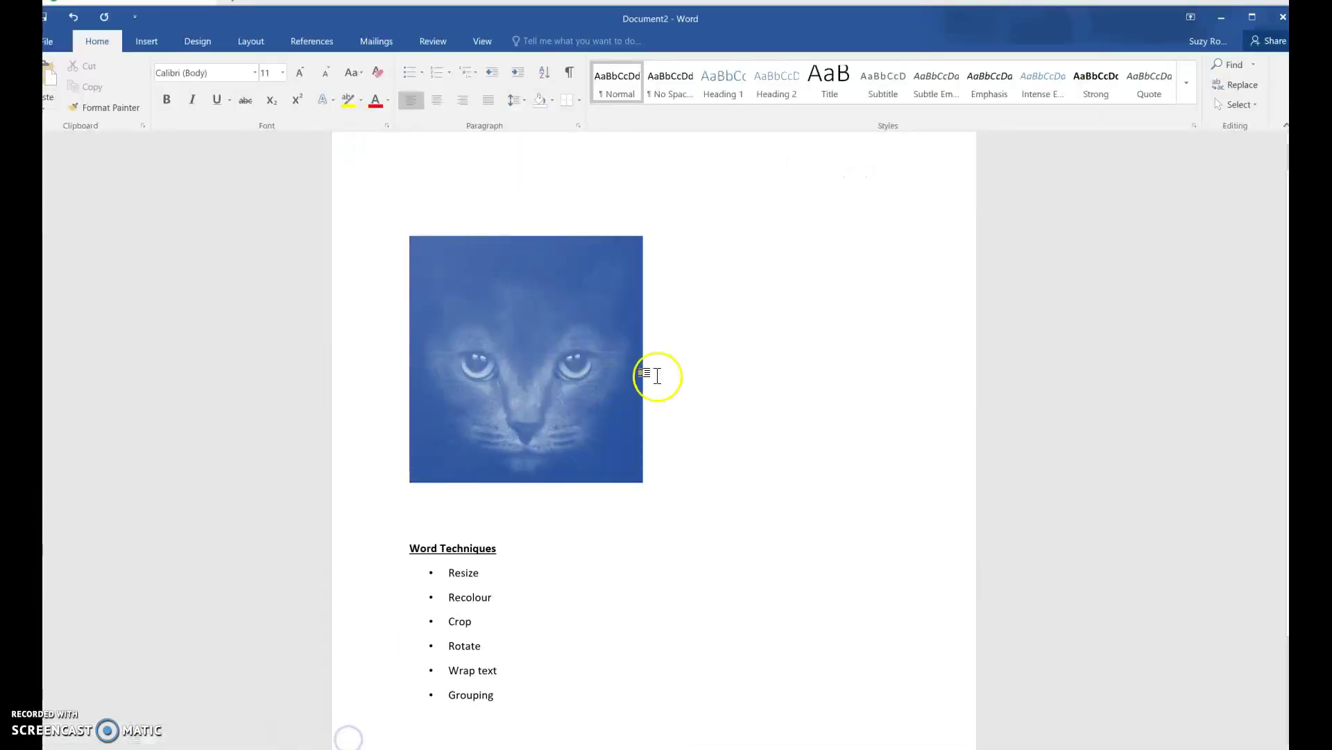
click(472, 512)
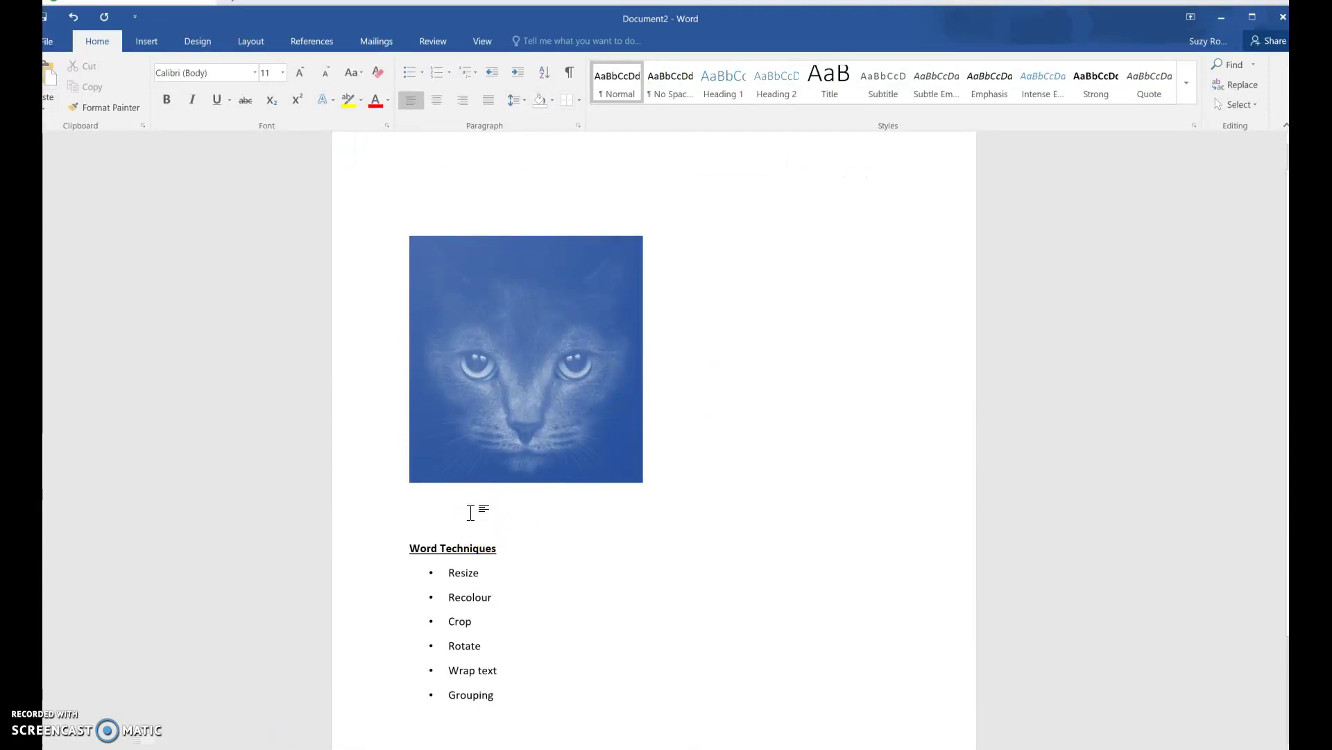
key(ctrl+v)
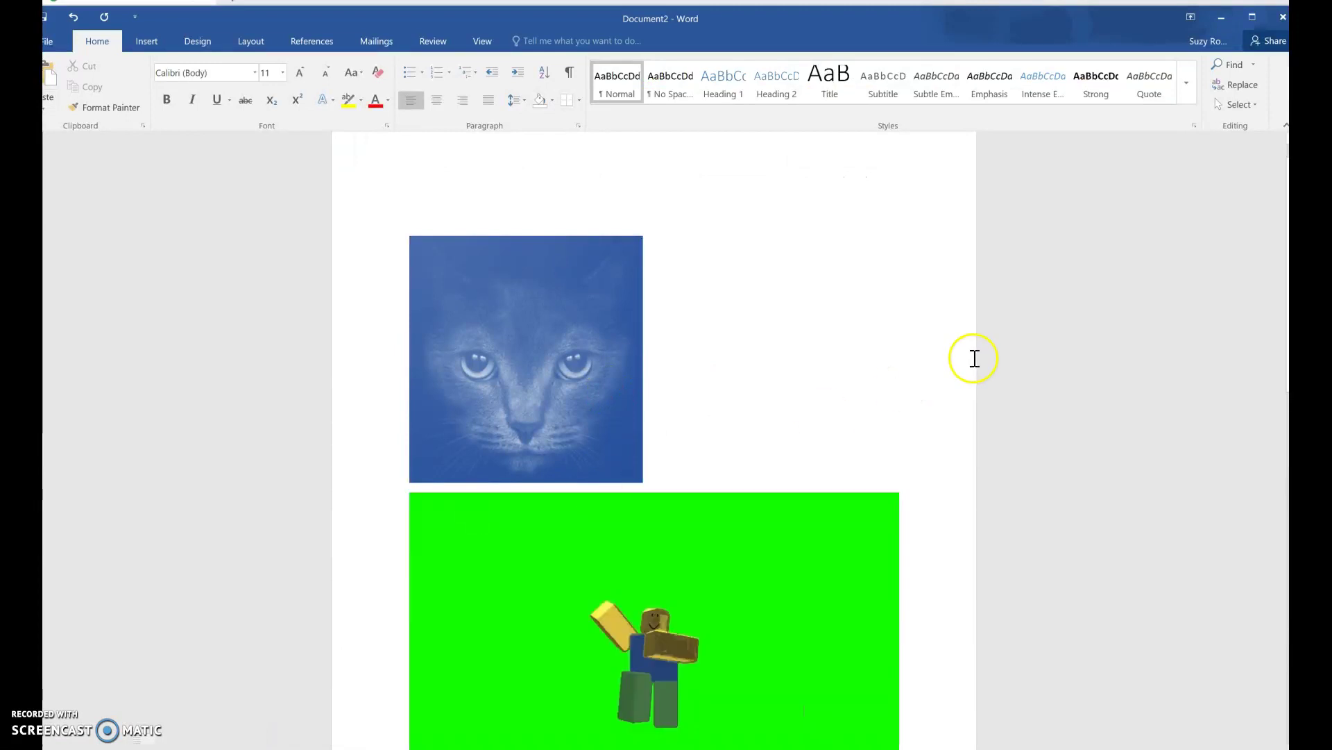
click(691, 642)
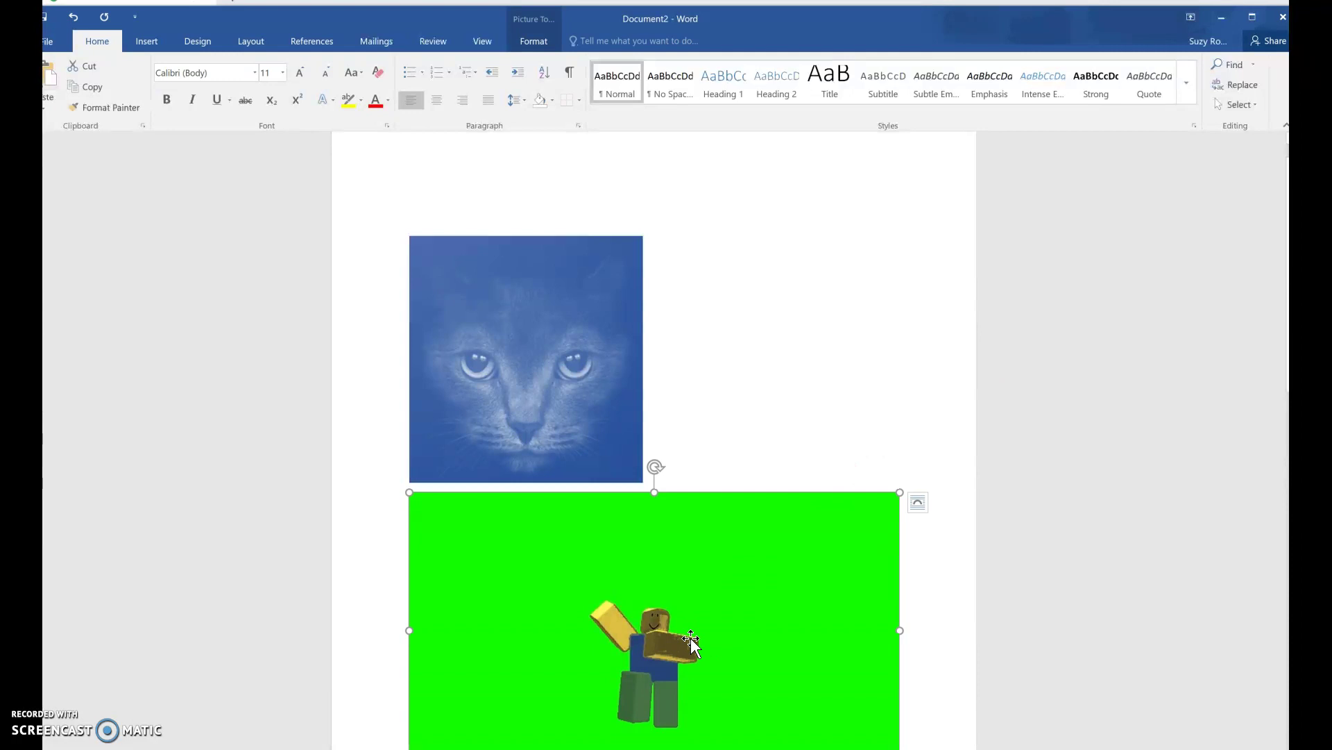
scroll(692, 642, down, 4)
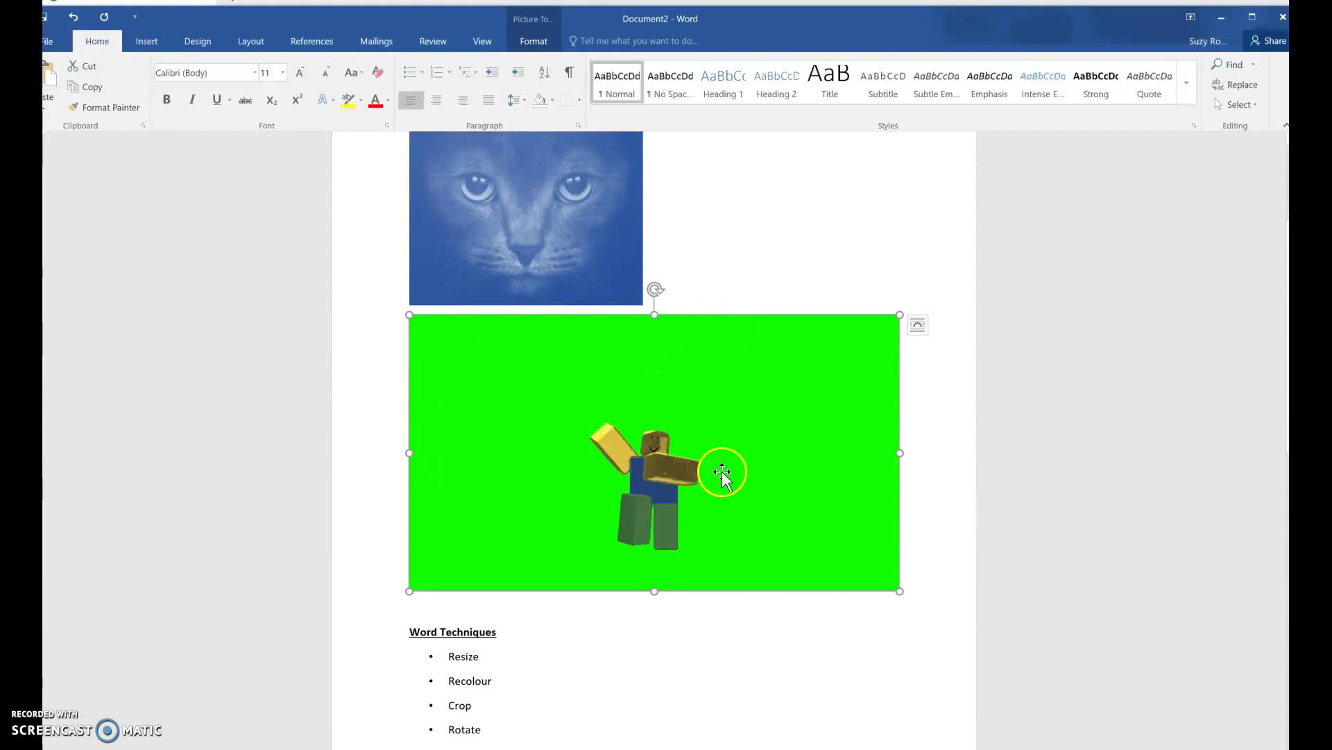
Step: Make the Roblox picture's green background transparent, undoing and redoing the change to compare both versions
double_click(545, 514)
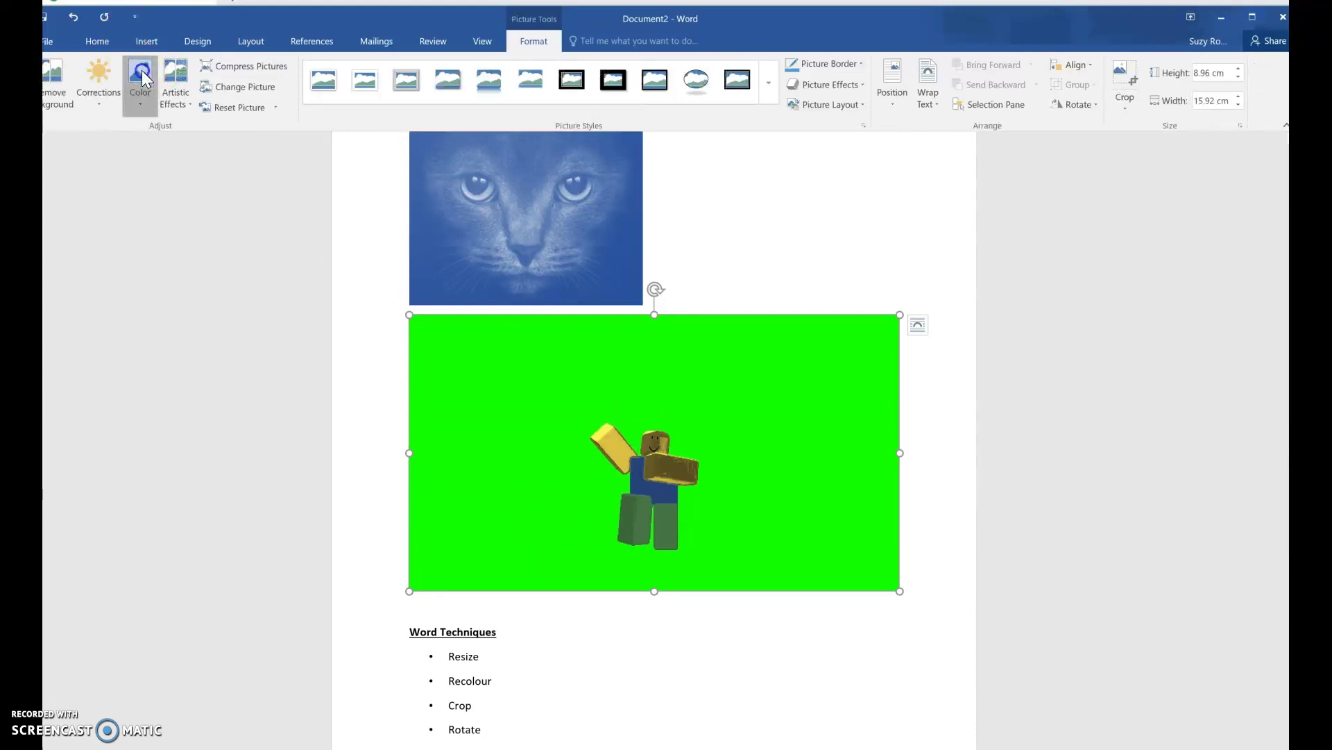
click(140, 78)
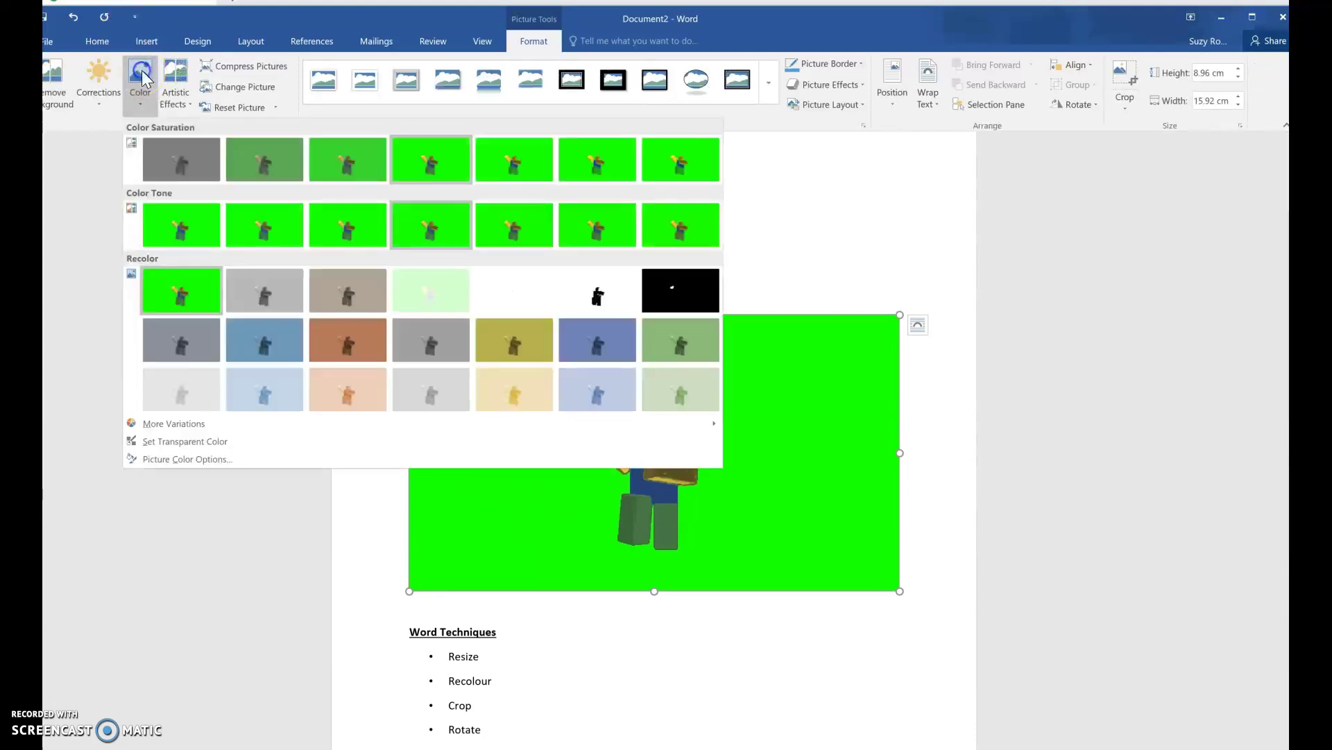
click(186, 442)
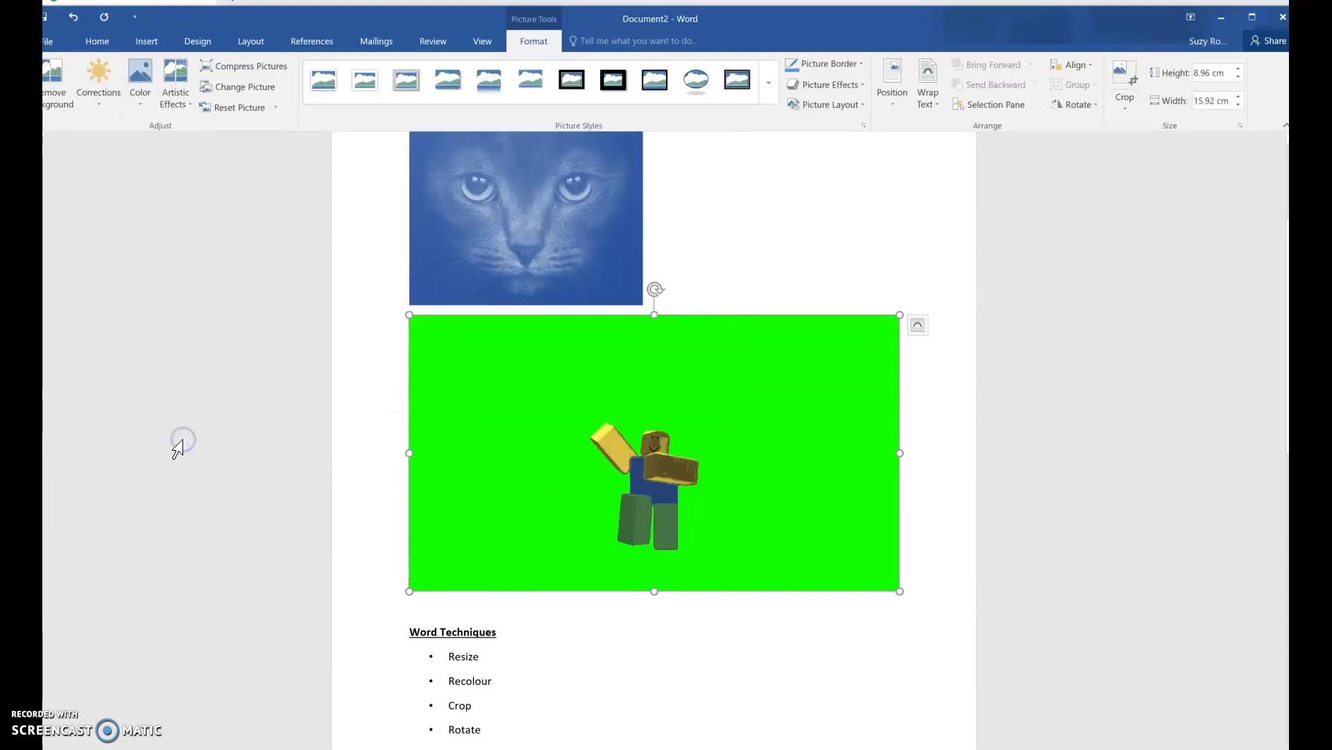
click(489, 414)
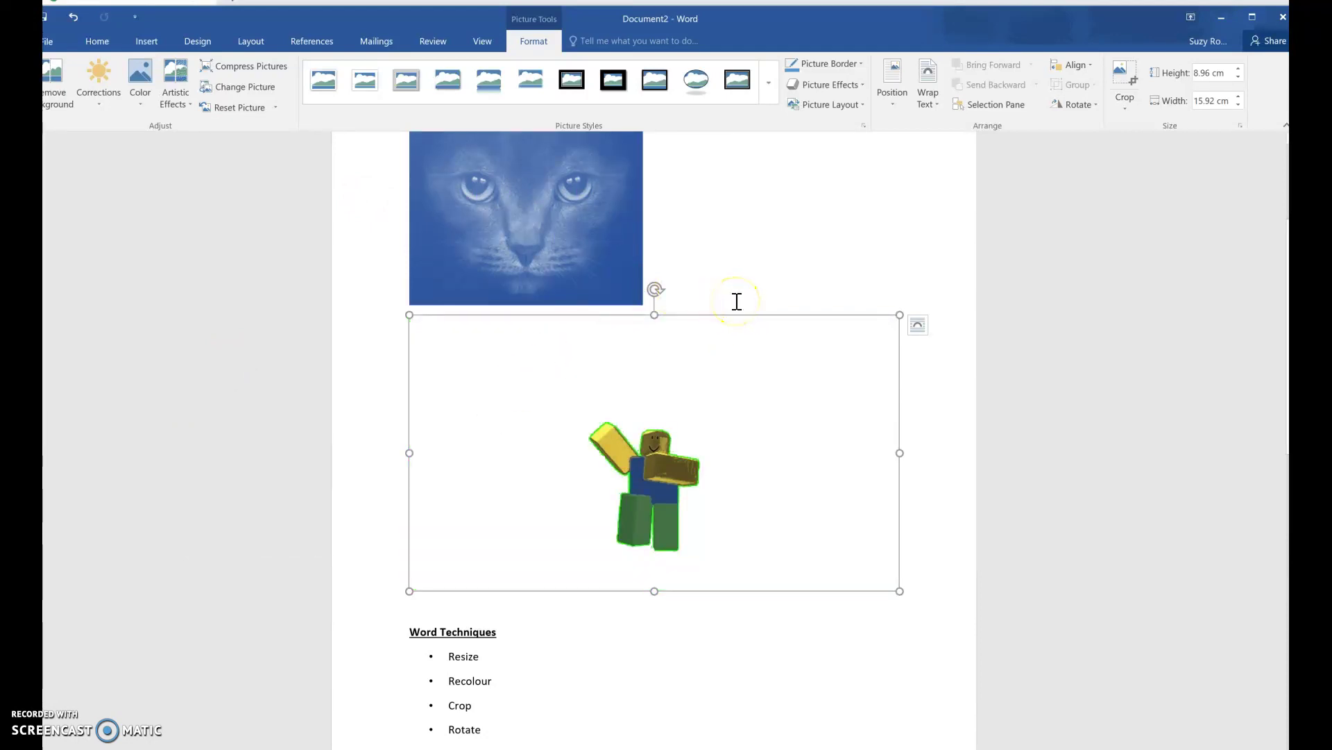
key(ctrl+z)
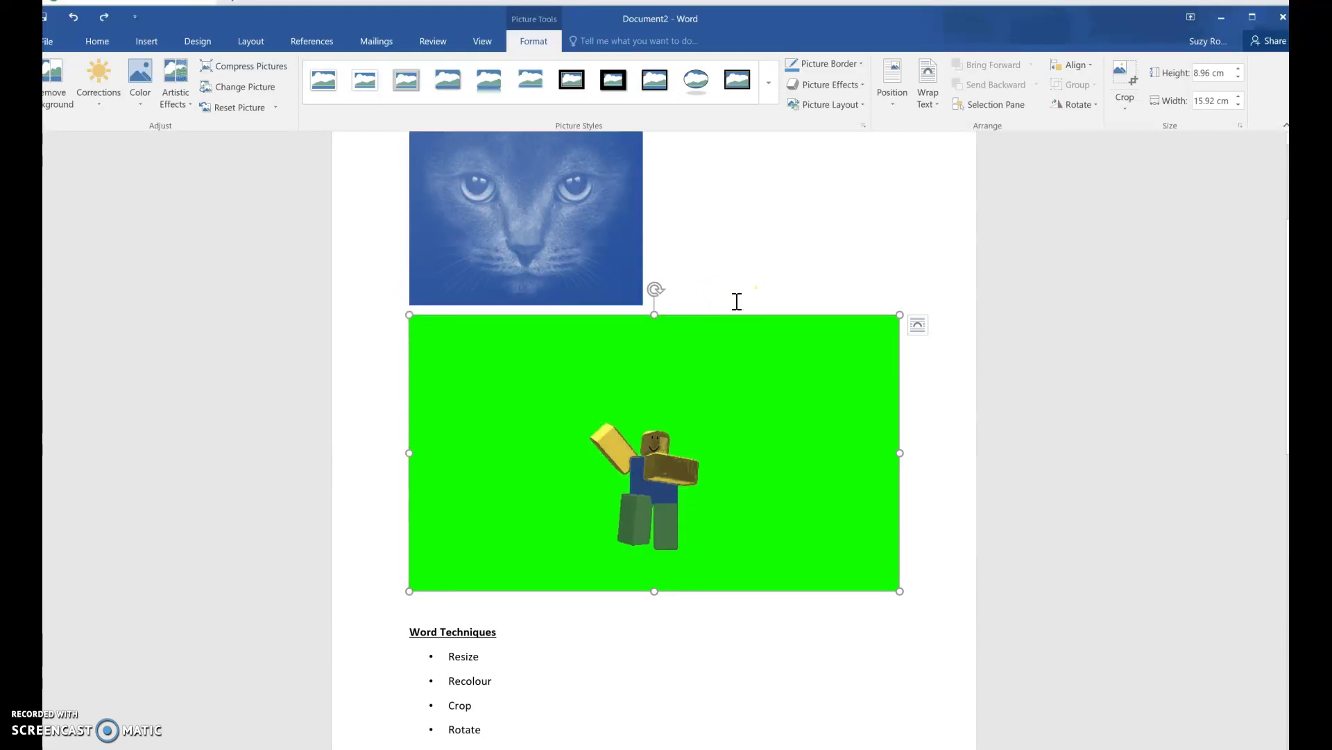
key(ctrl+y)
click(737, 302)
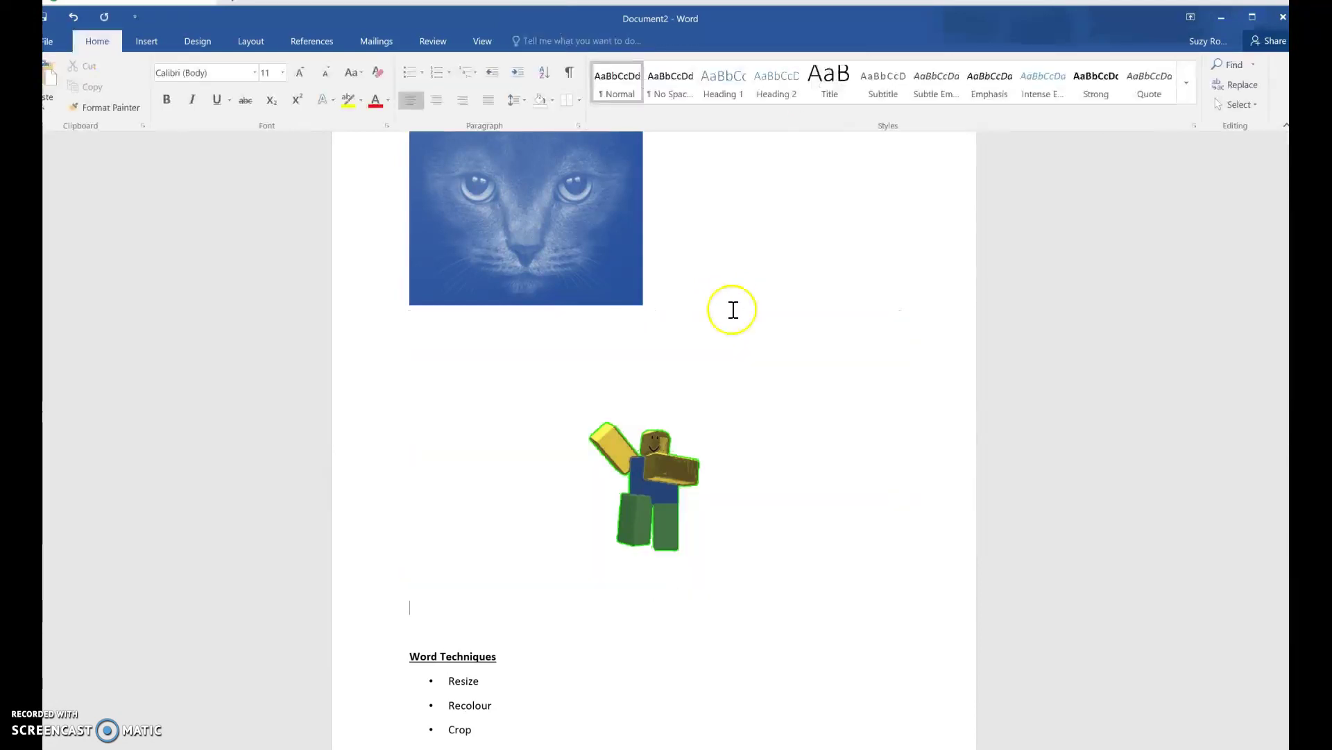
Step: Crop the Roblox picture closely around the figure, to about 4.87 cm high and 4.12 cm wide
double_click(682, 411)
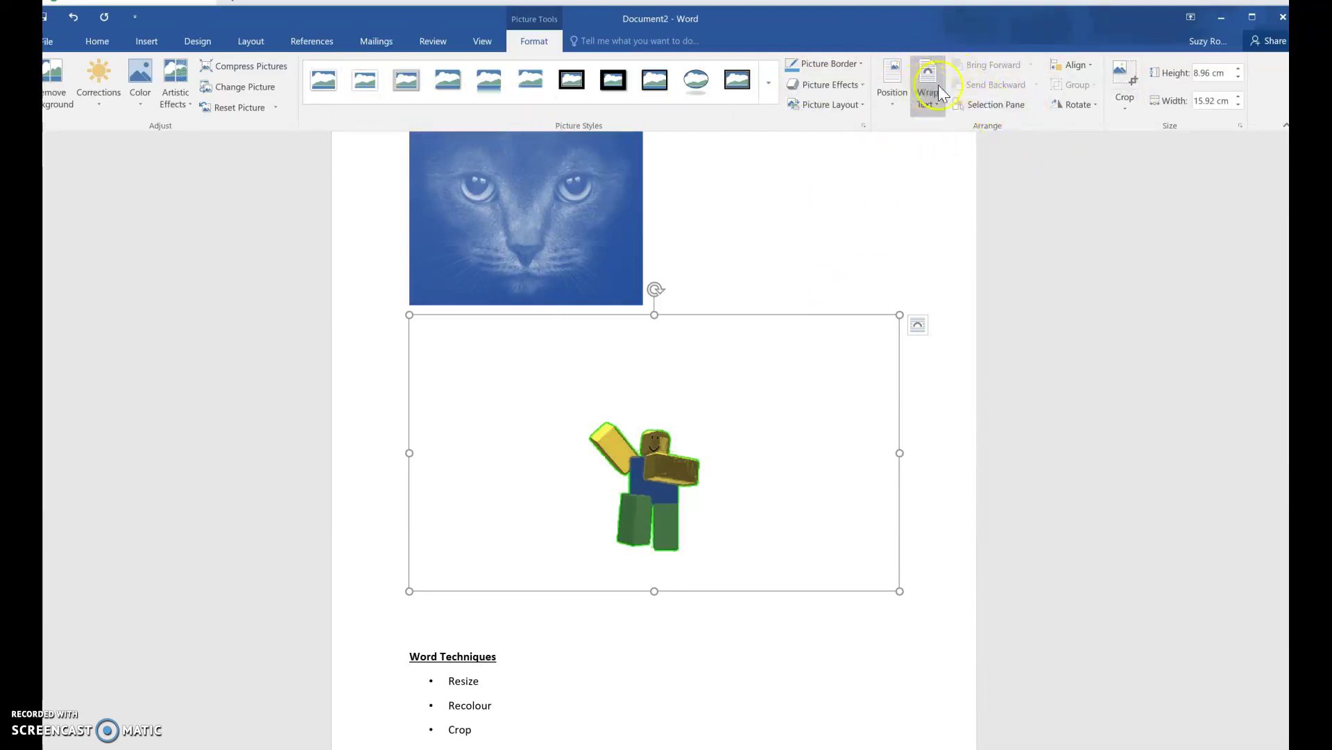
click(1131, 99)
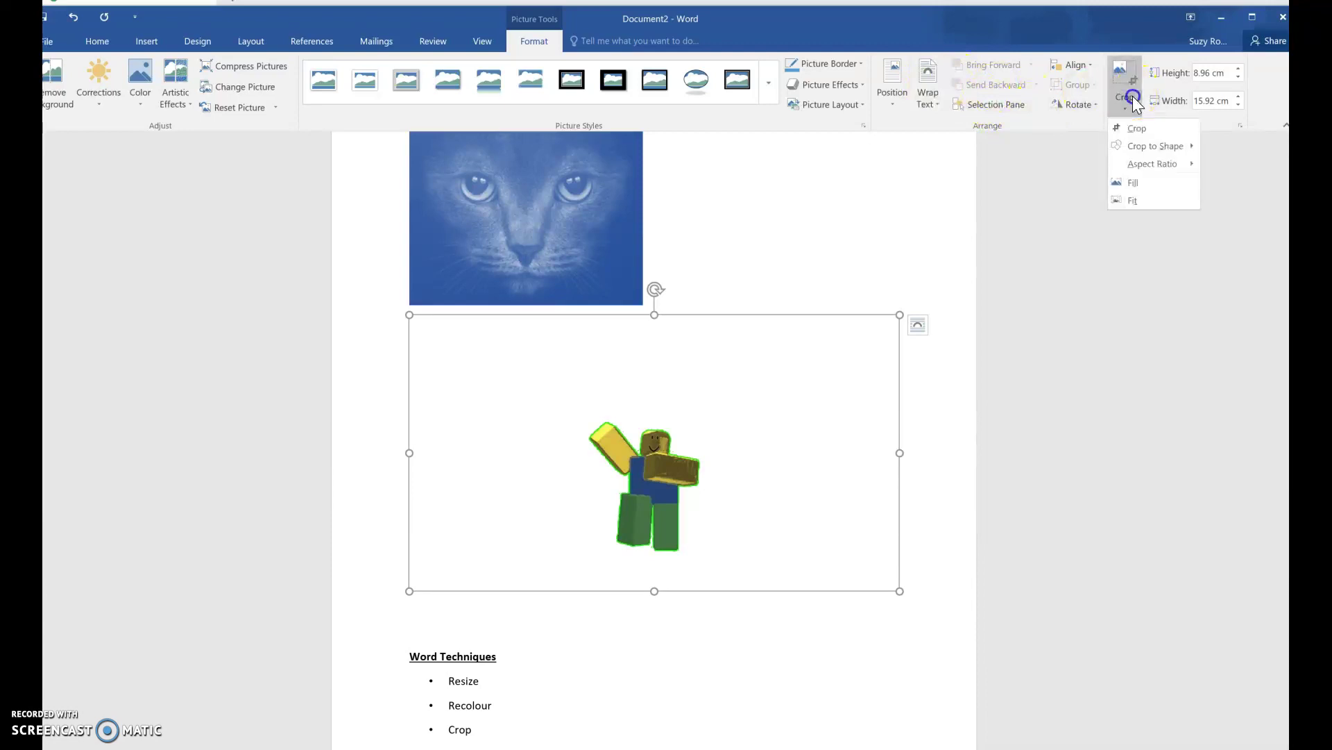
click(1136, 131)
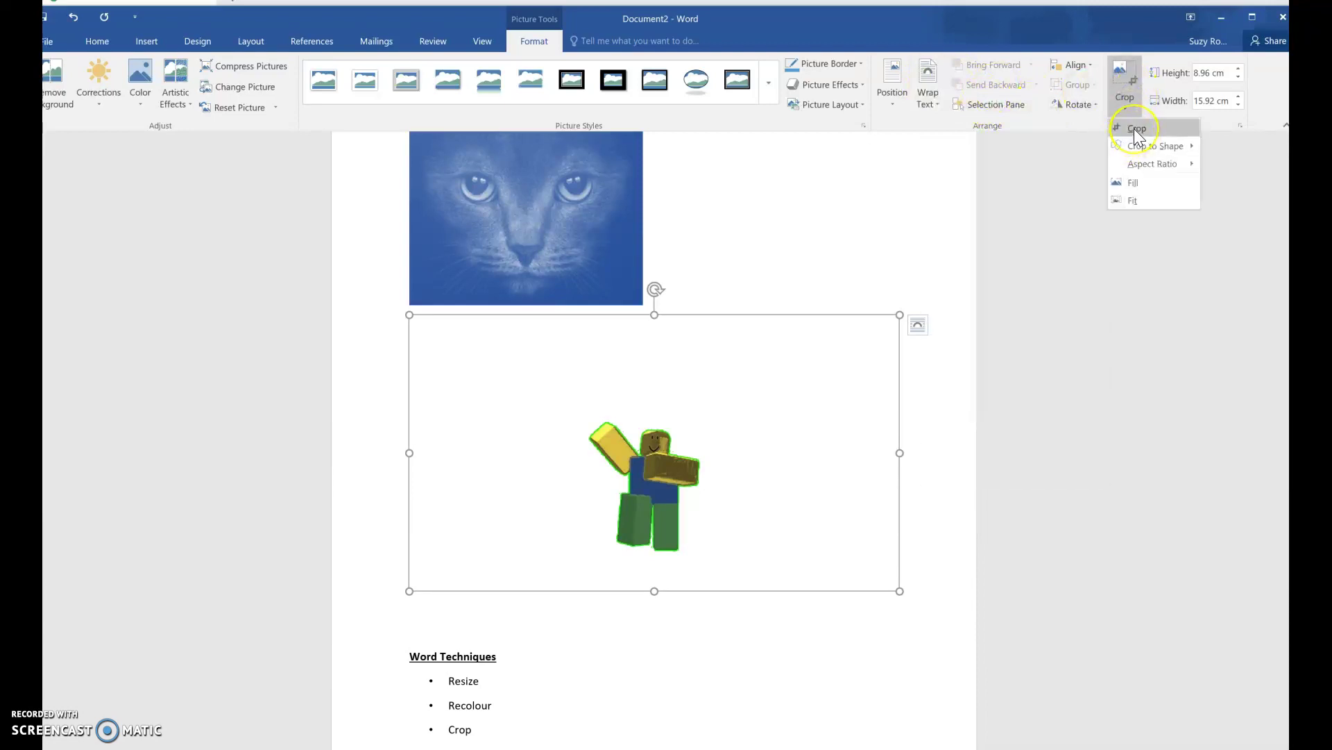
click(1136, 131)
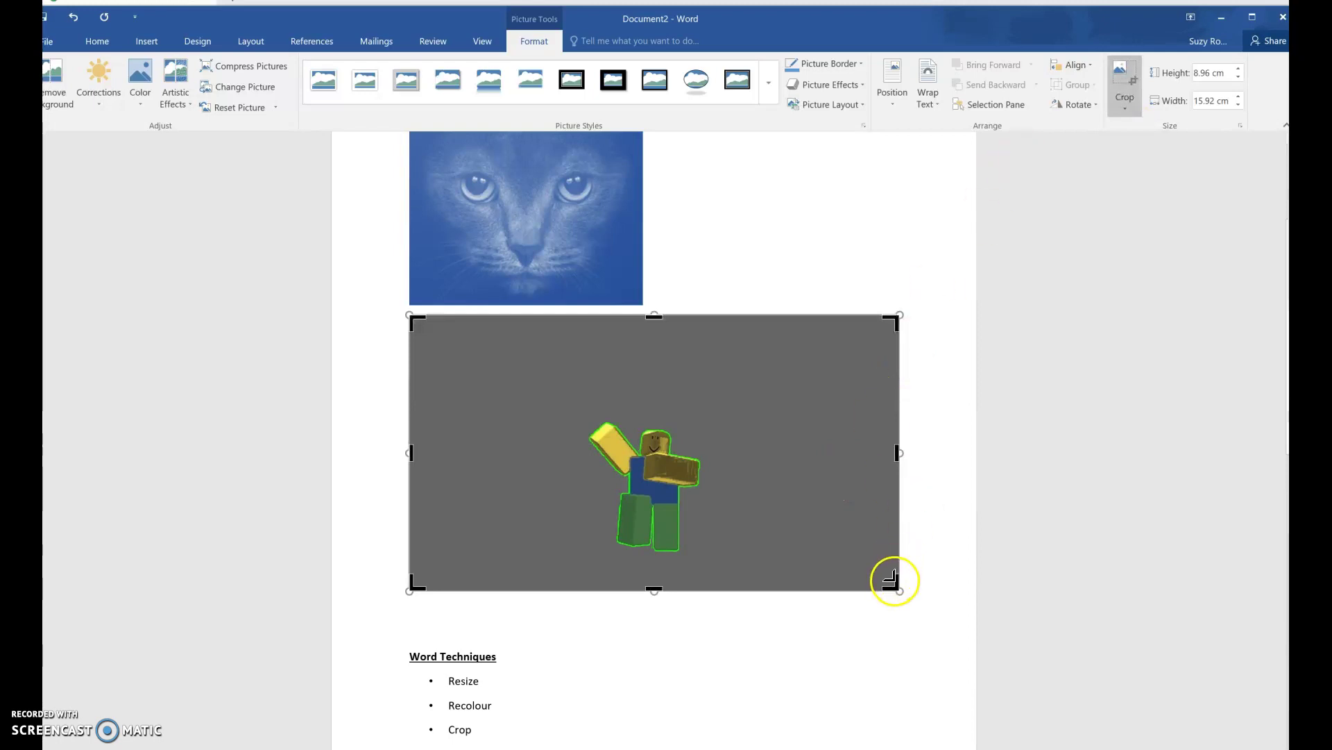
drag(893, 583, 709, 575)
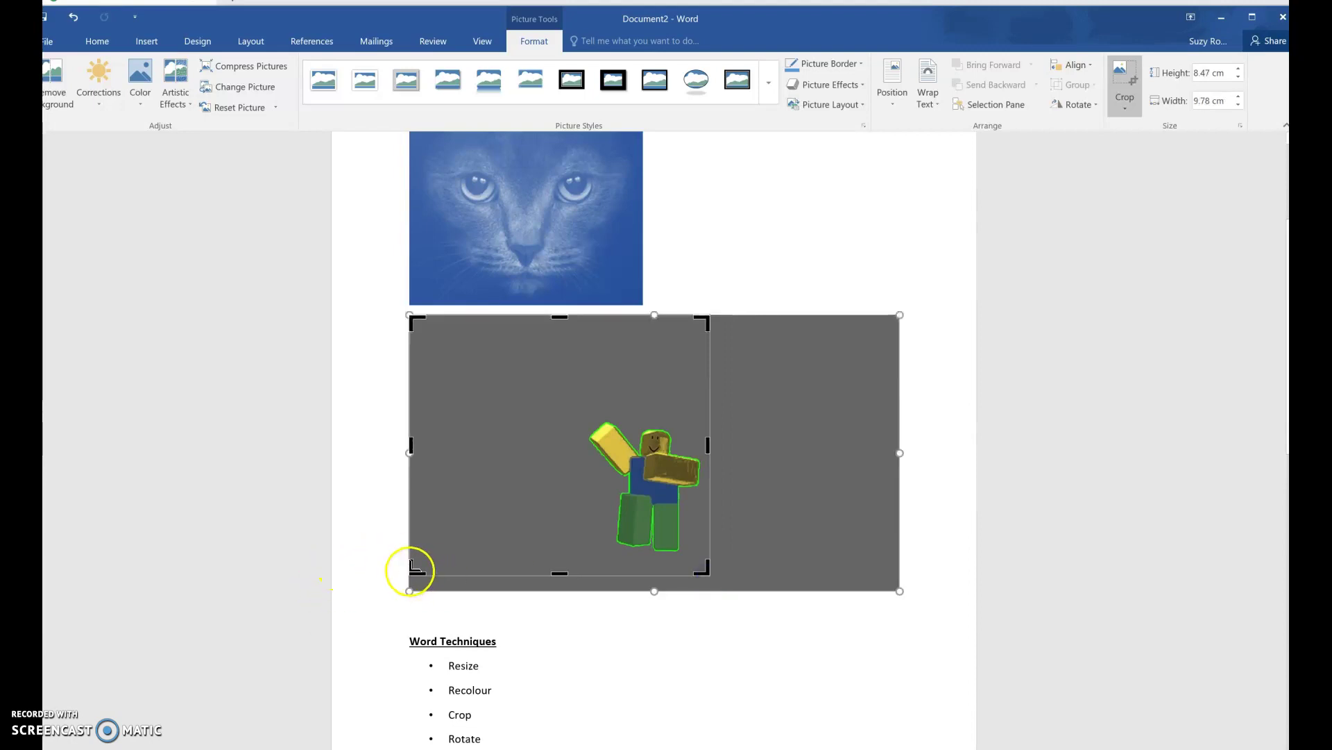
drag(431, 572, 583, 559)
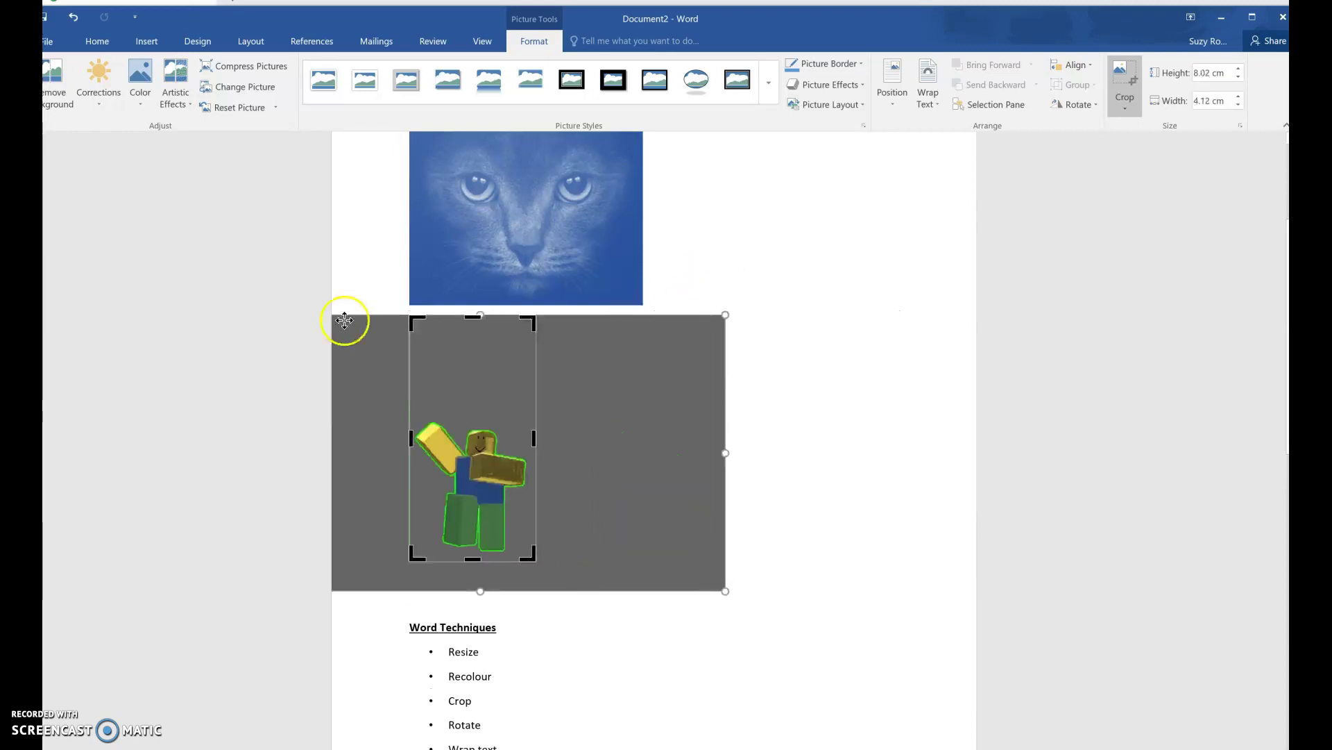
drag(486, 329, 456, 410)
key(Return)
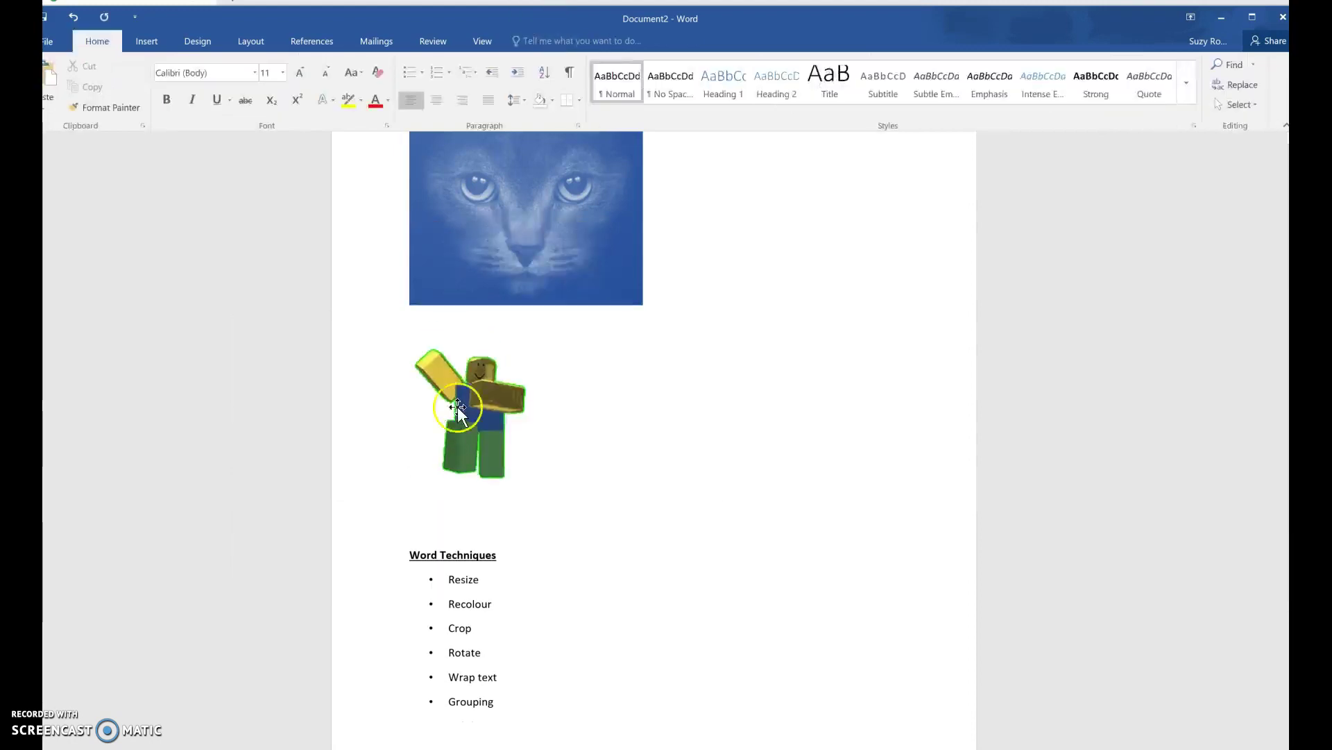
Step: Enlarge the cropped Roblox picture proportionally to about 10.51 cm high and 8.88 cm wide
click(485, 405)
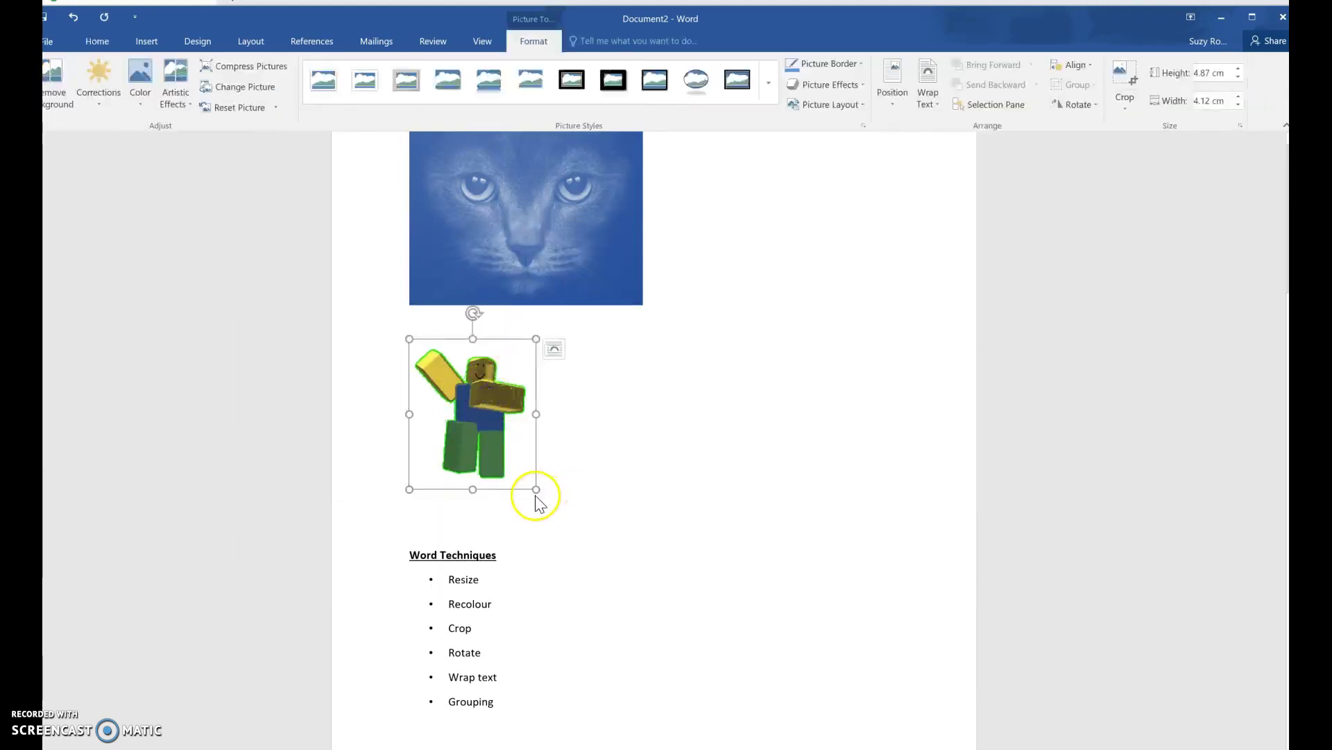
drag(535, 490, 683, 553)
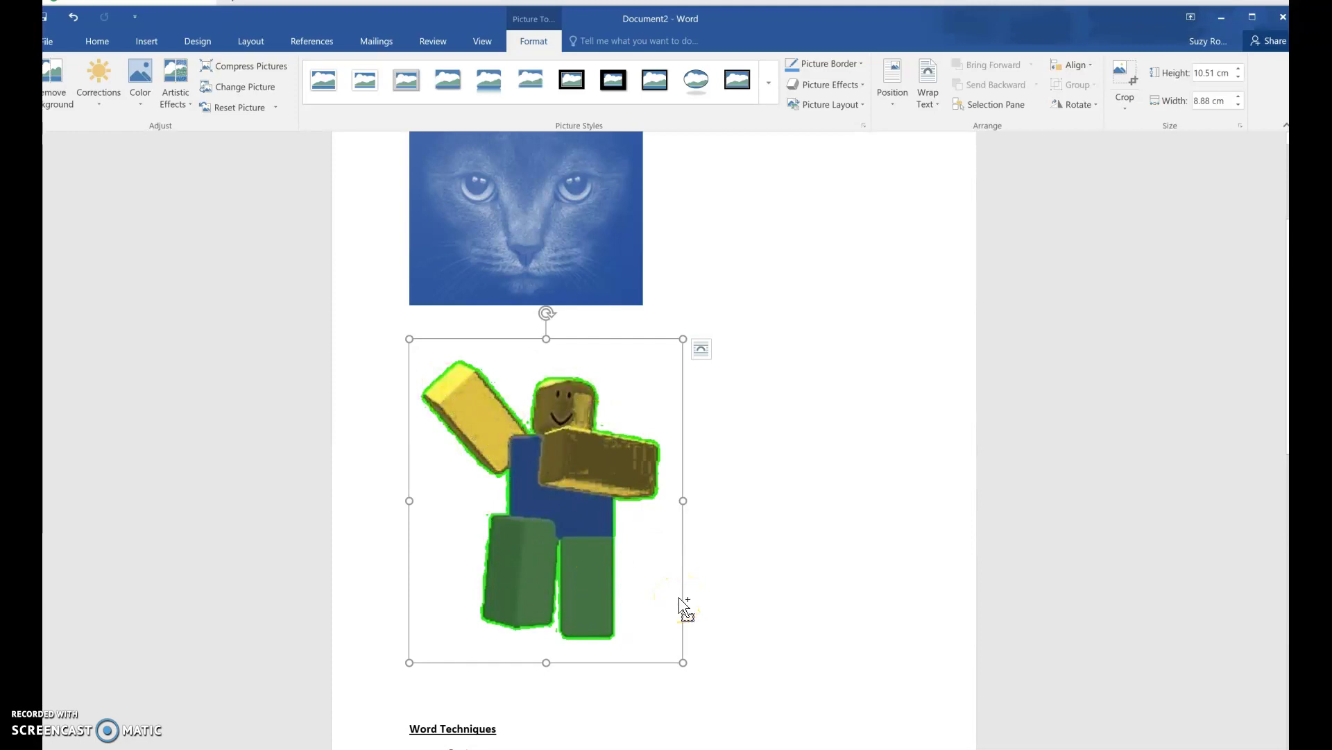
click(701, 349)
click(885, 260)
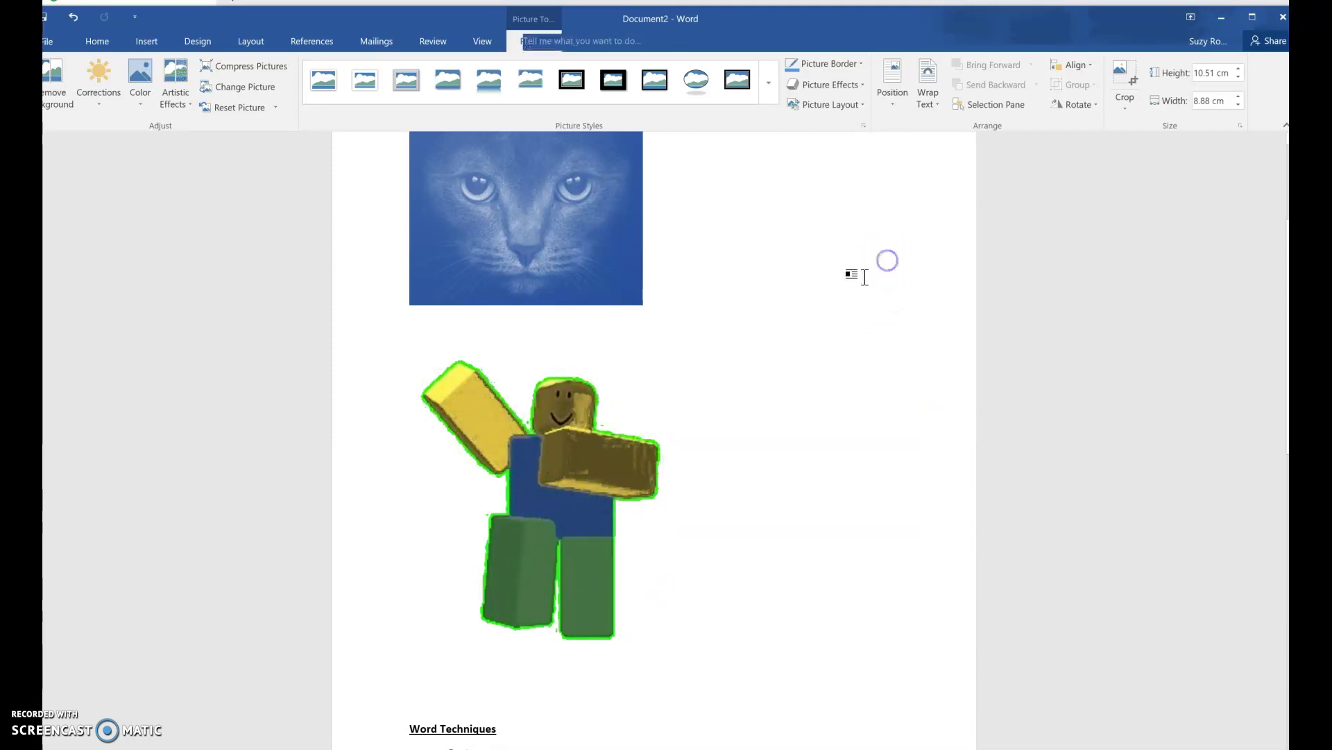
Step: Try rotating the Roblox picture almost a quarter turn clockwise, and turn it back upright
click(592, 442)
drag(546, 308, 749, 477)
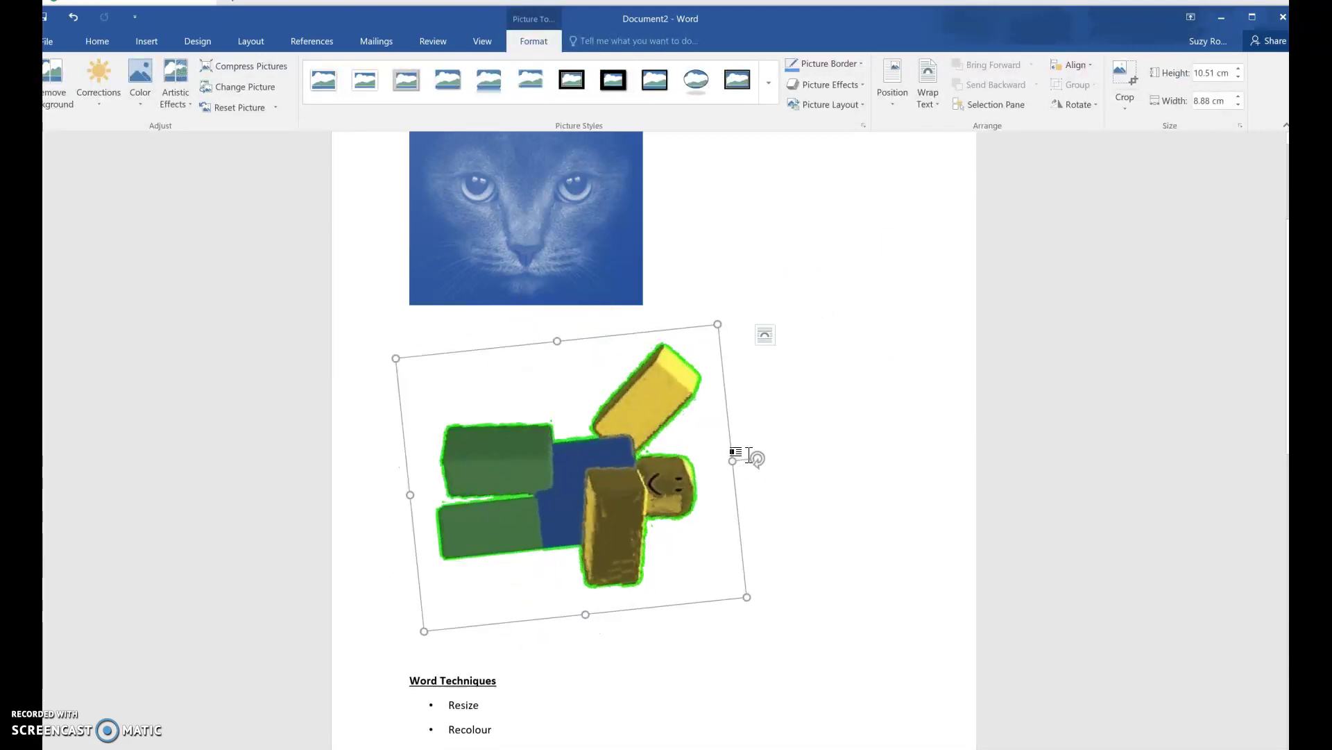
click(761, 470)
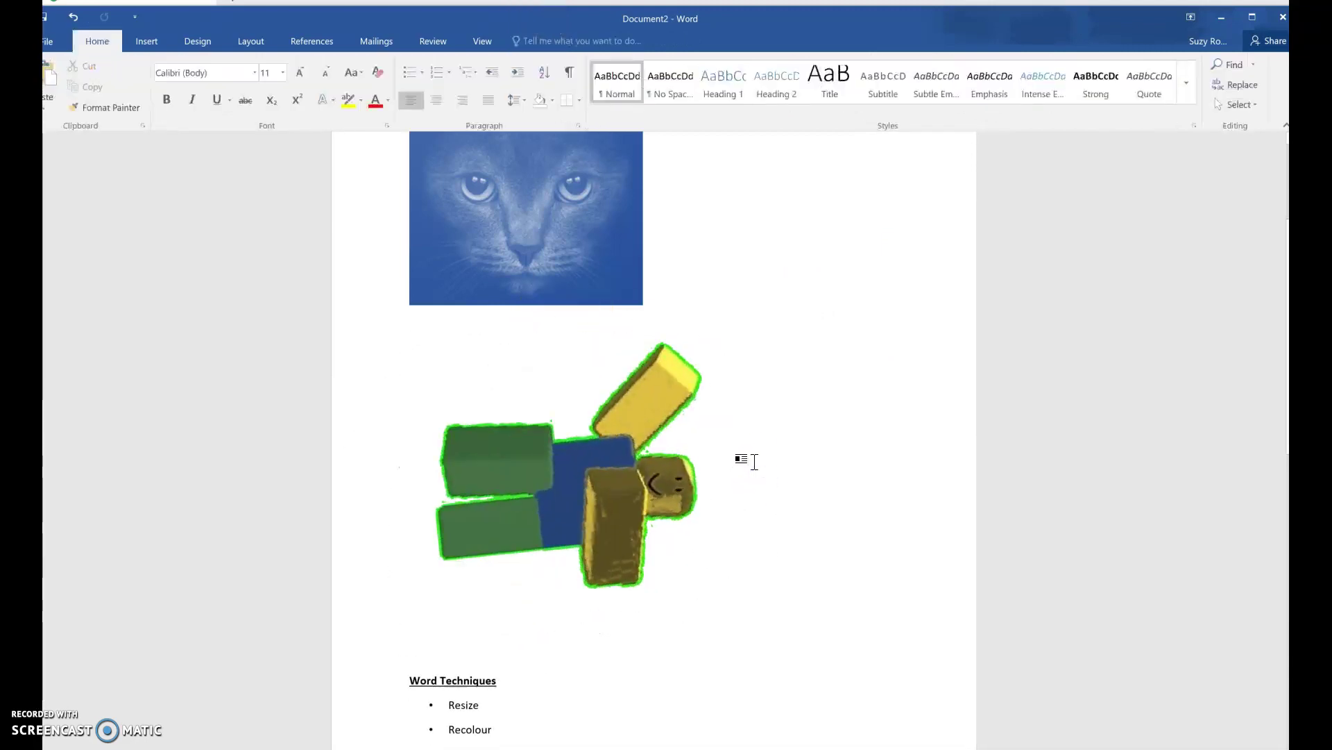
click(620, 467)
drag(744, 436, 568, 310)
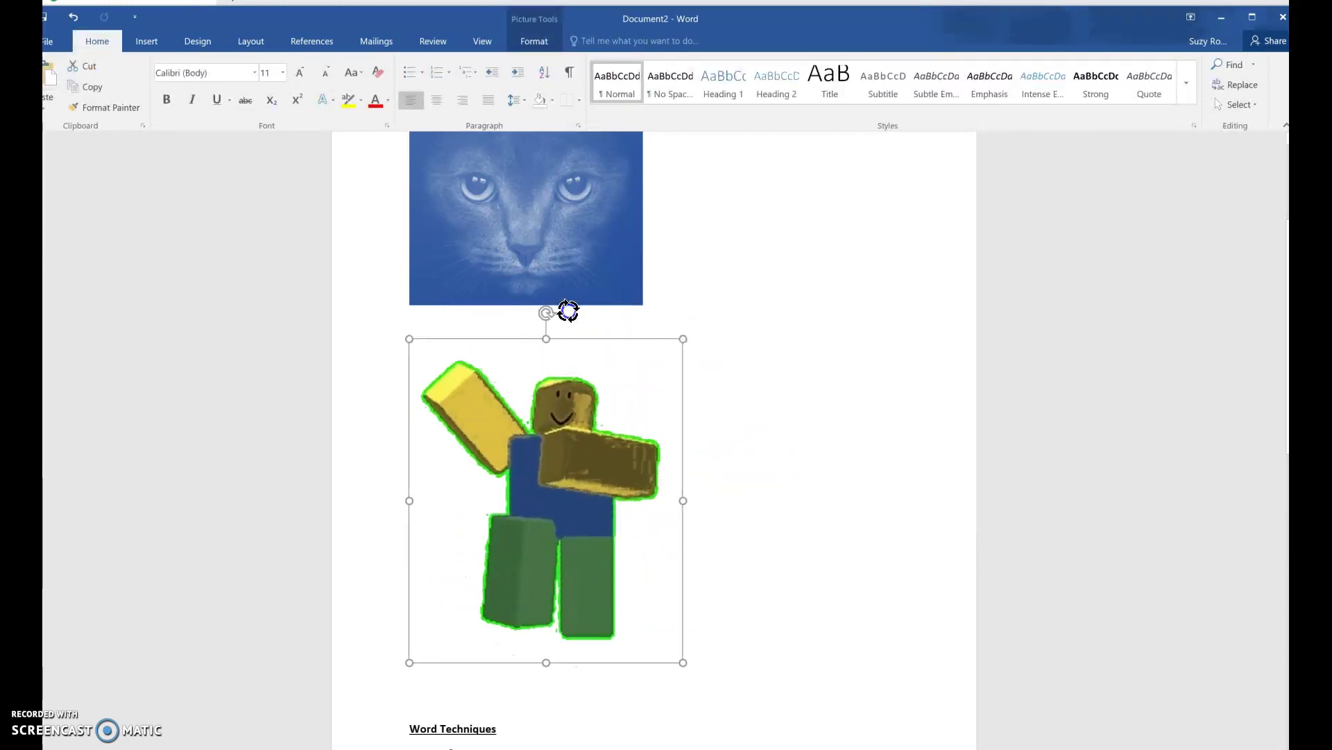
Step: Try a light gold recolour on the Roblox picture, undo it and deselect the picture
double_click(601, 508)
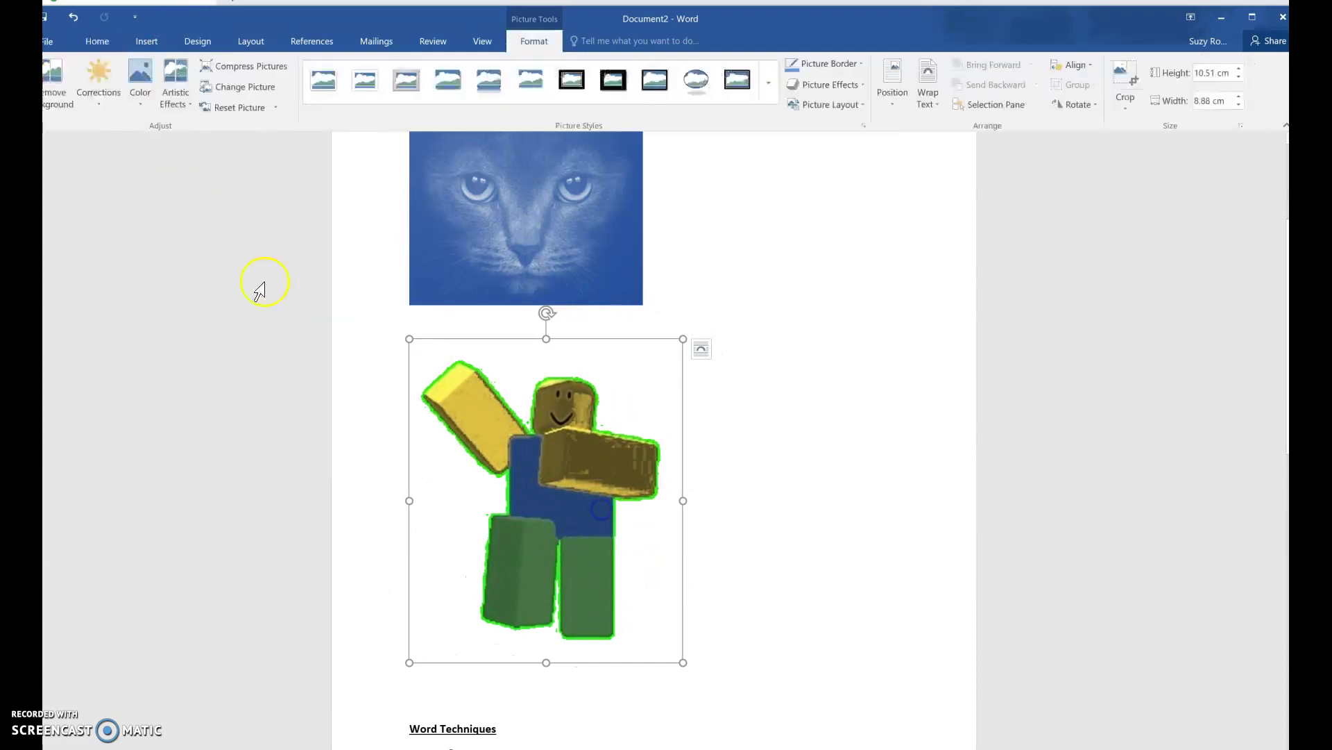
click(139, 92)
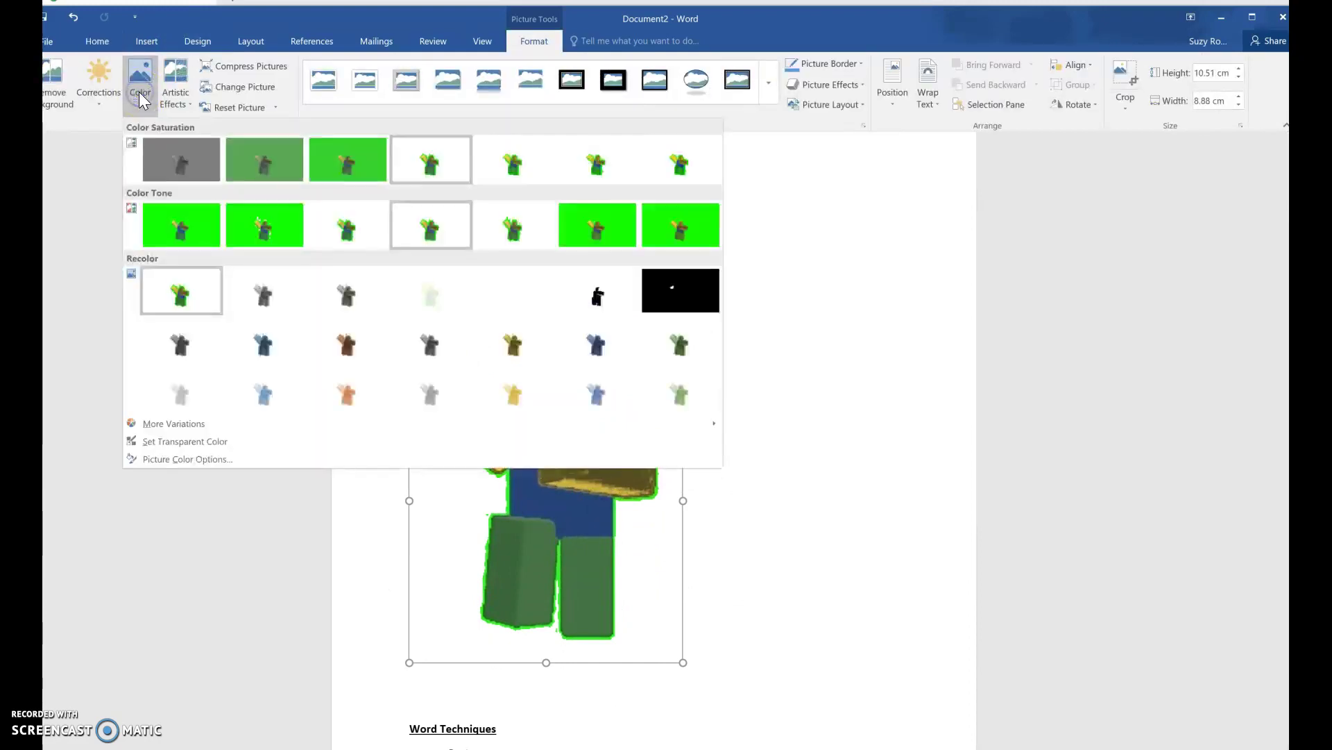
click(527, 389)
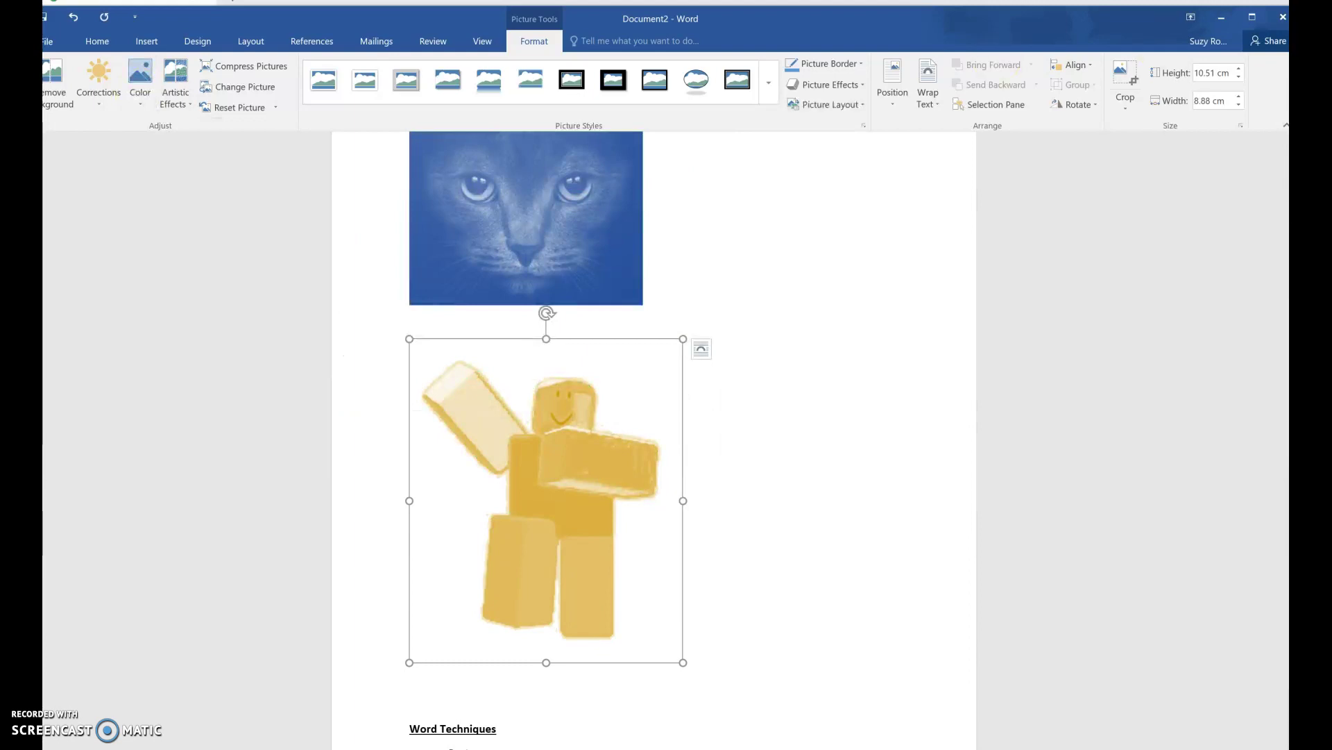
key(ctrl+z)
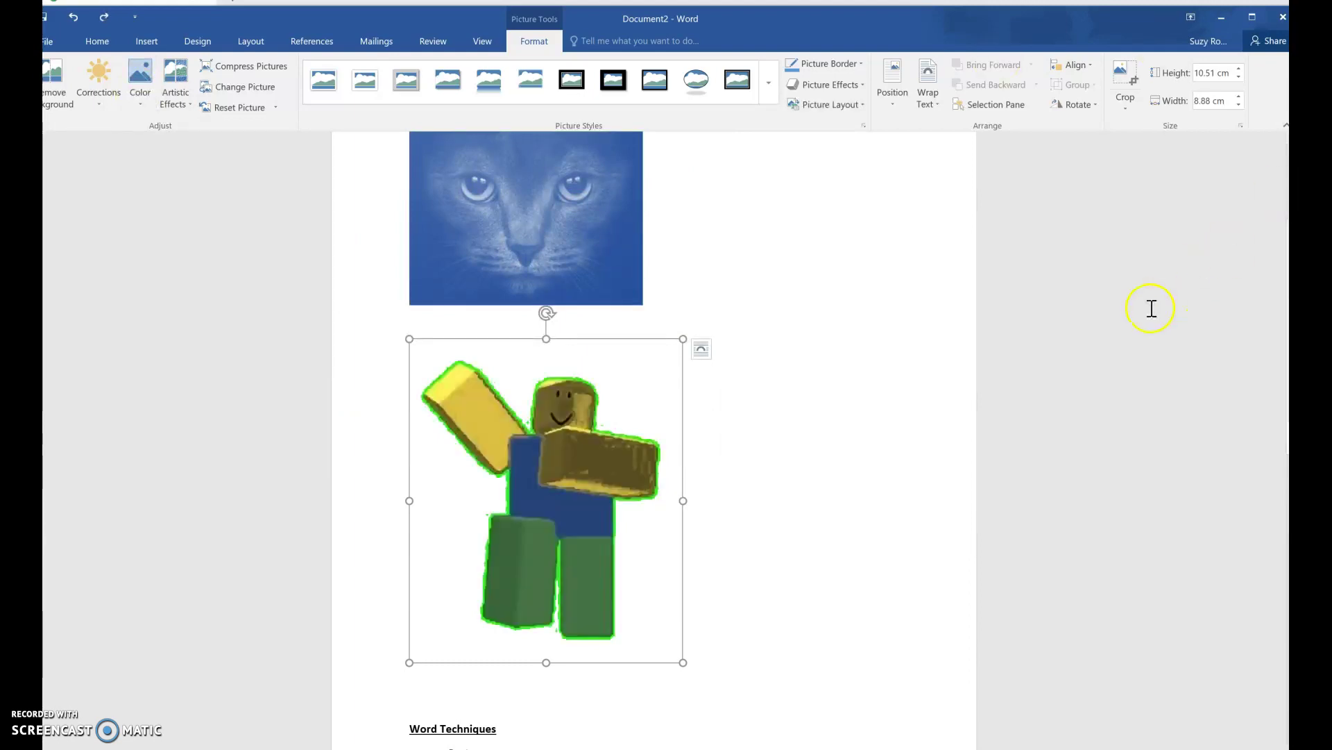
click(798, 530)
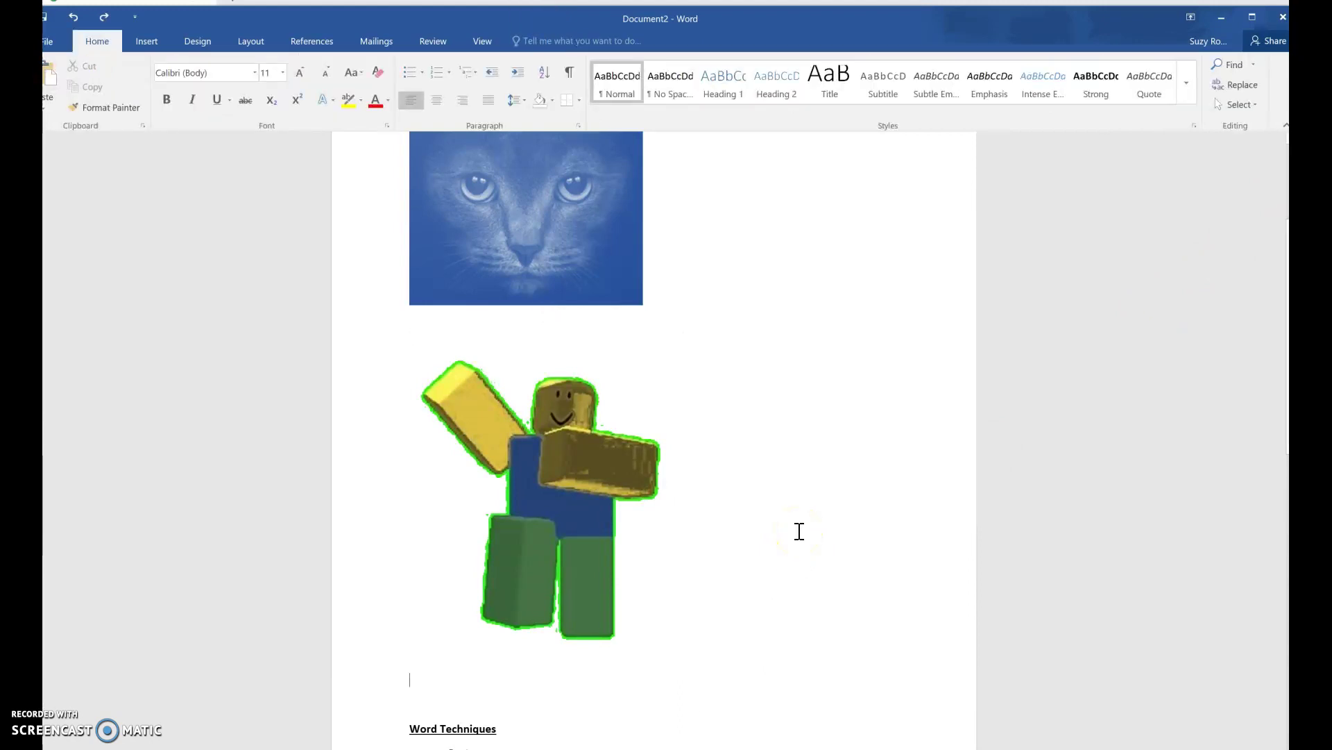
scroll(798, 531, down, 5)
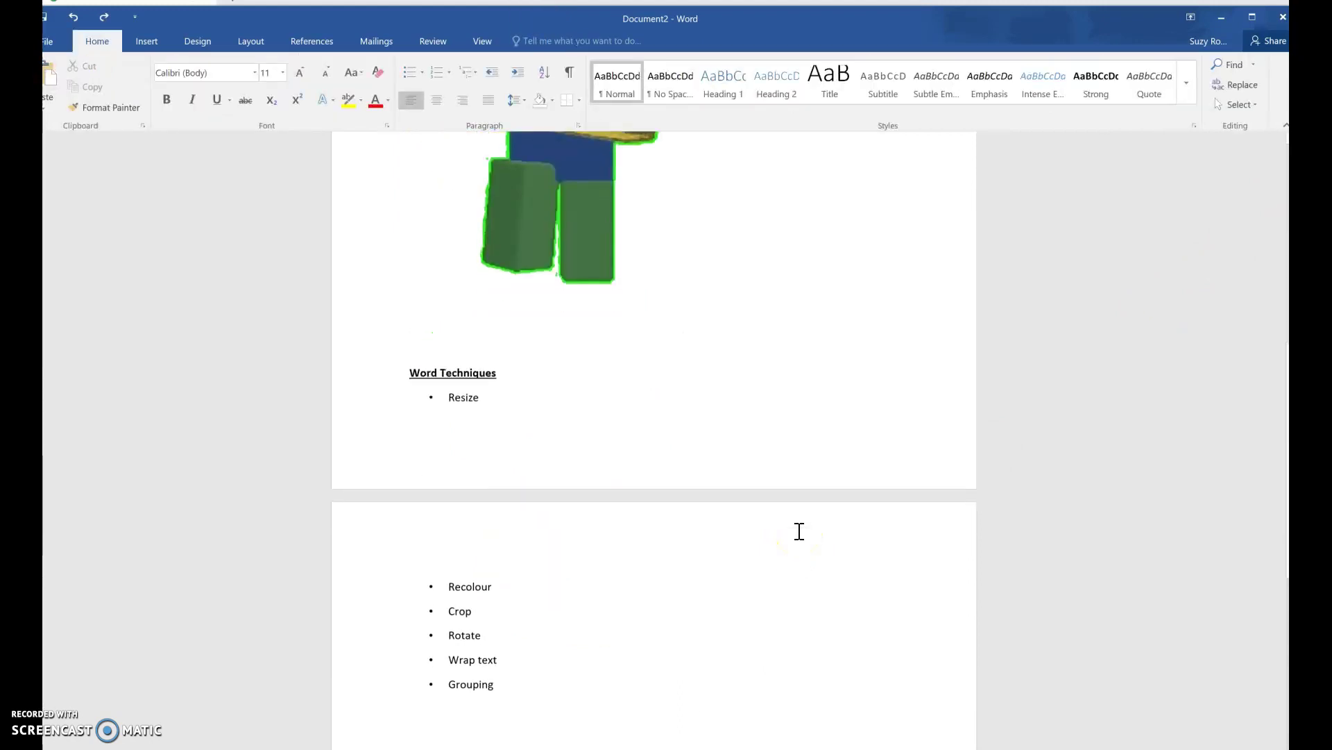
scroll(799, 531, up, 8)
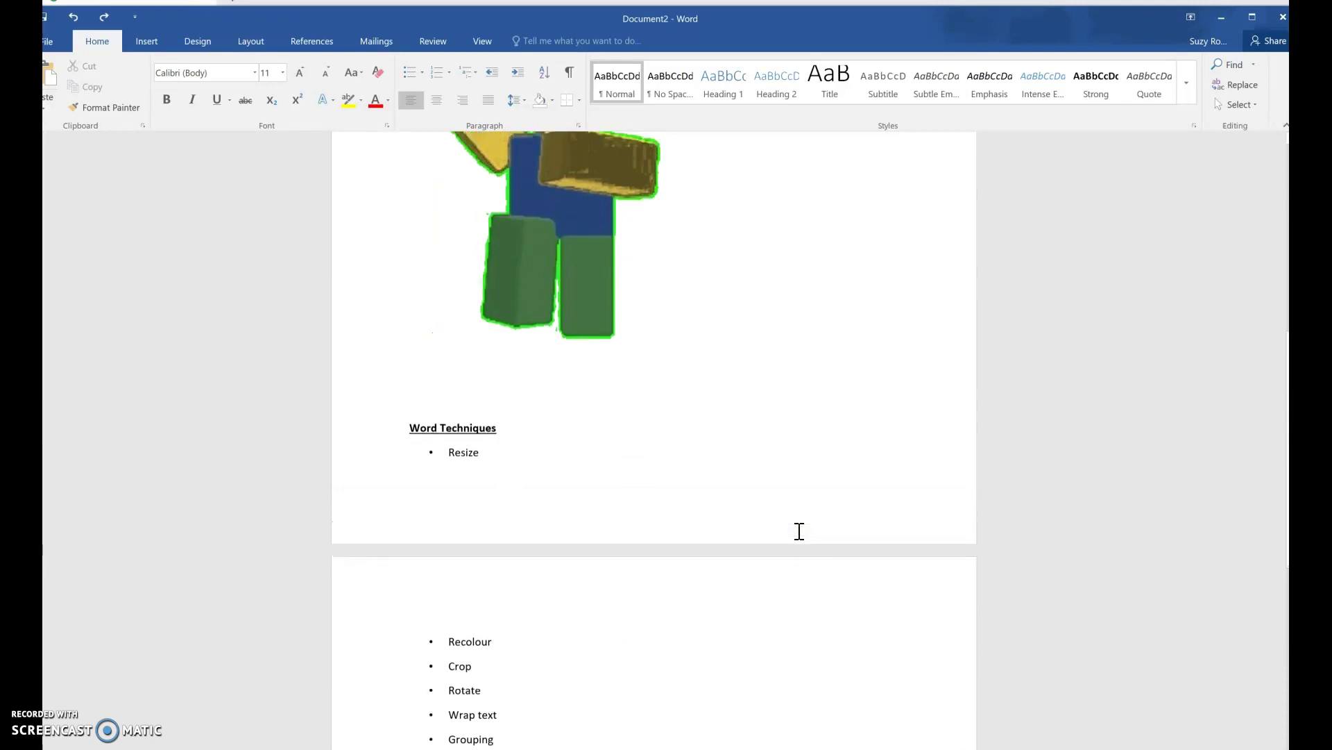
scroll(800, 531, down, 5)
scroll(800, 531, up, 1)
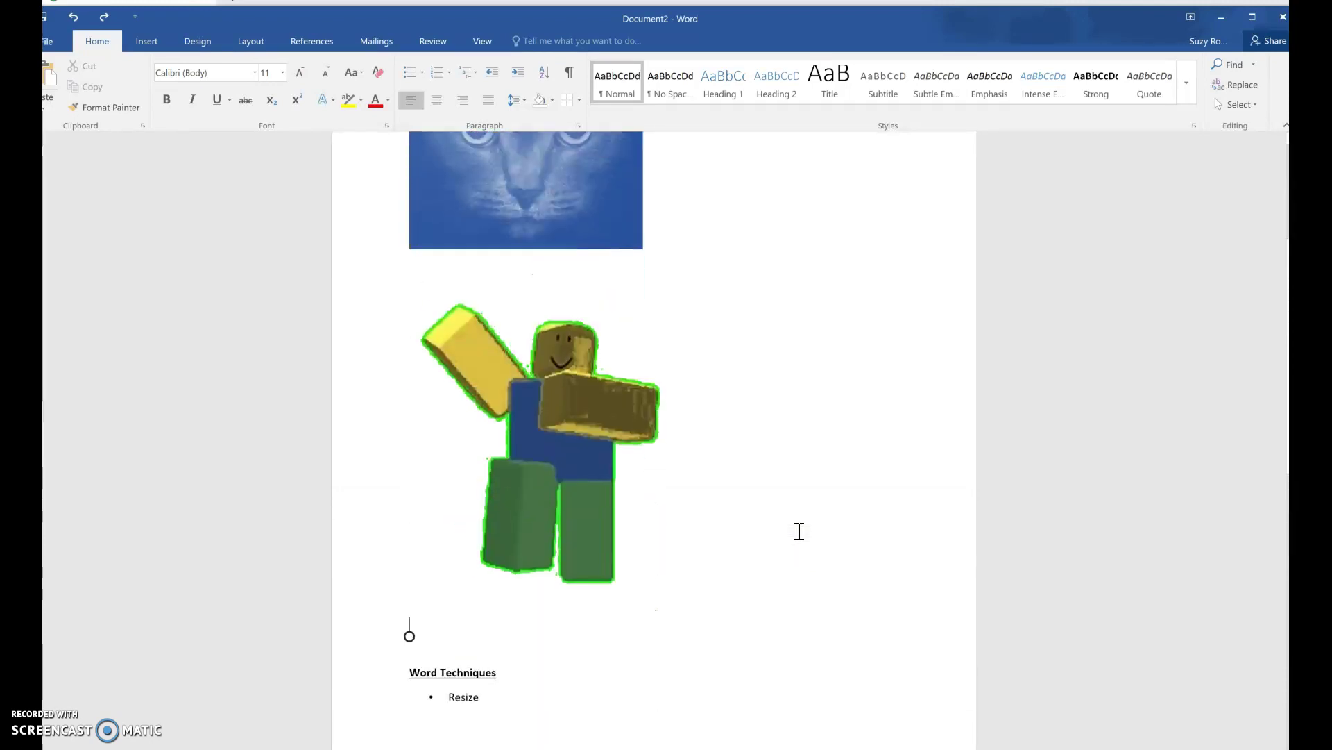
click(490, 485)
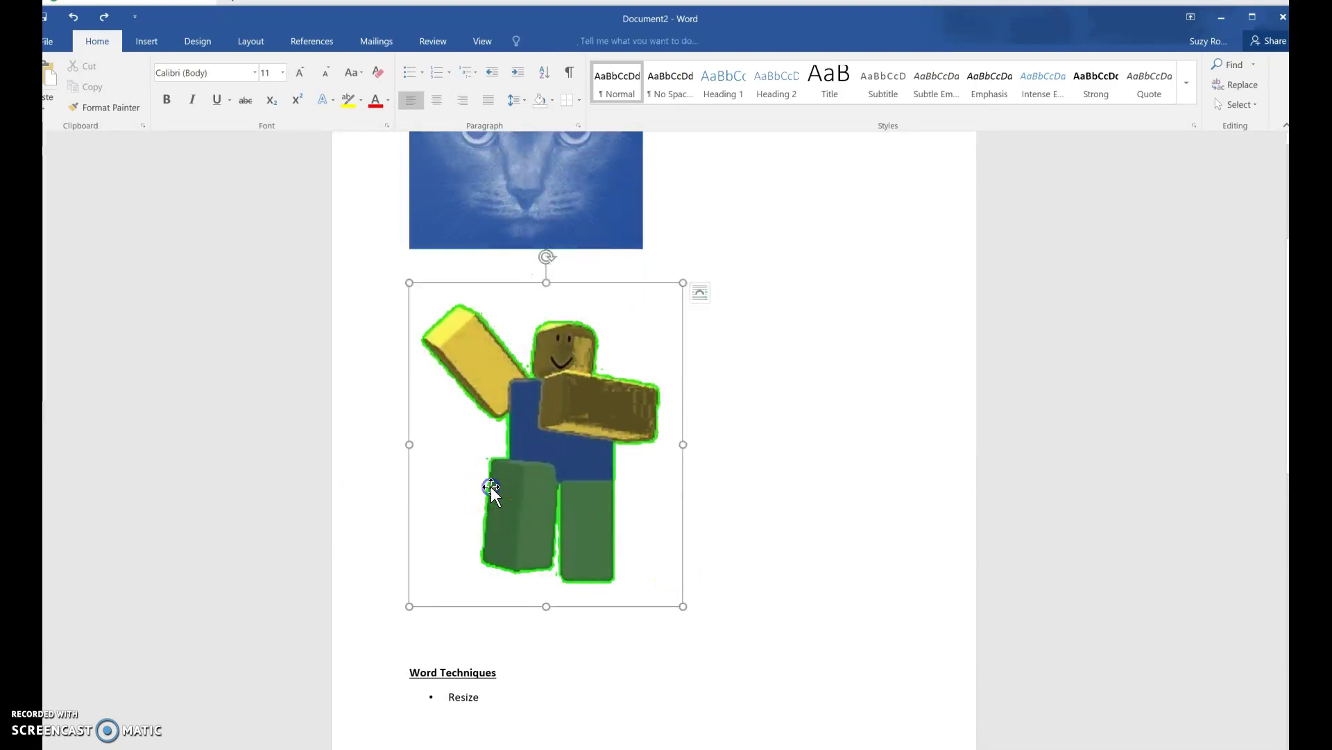
click(401, 327)
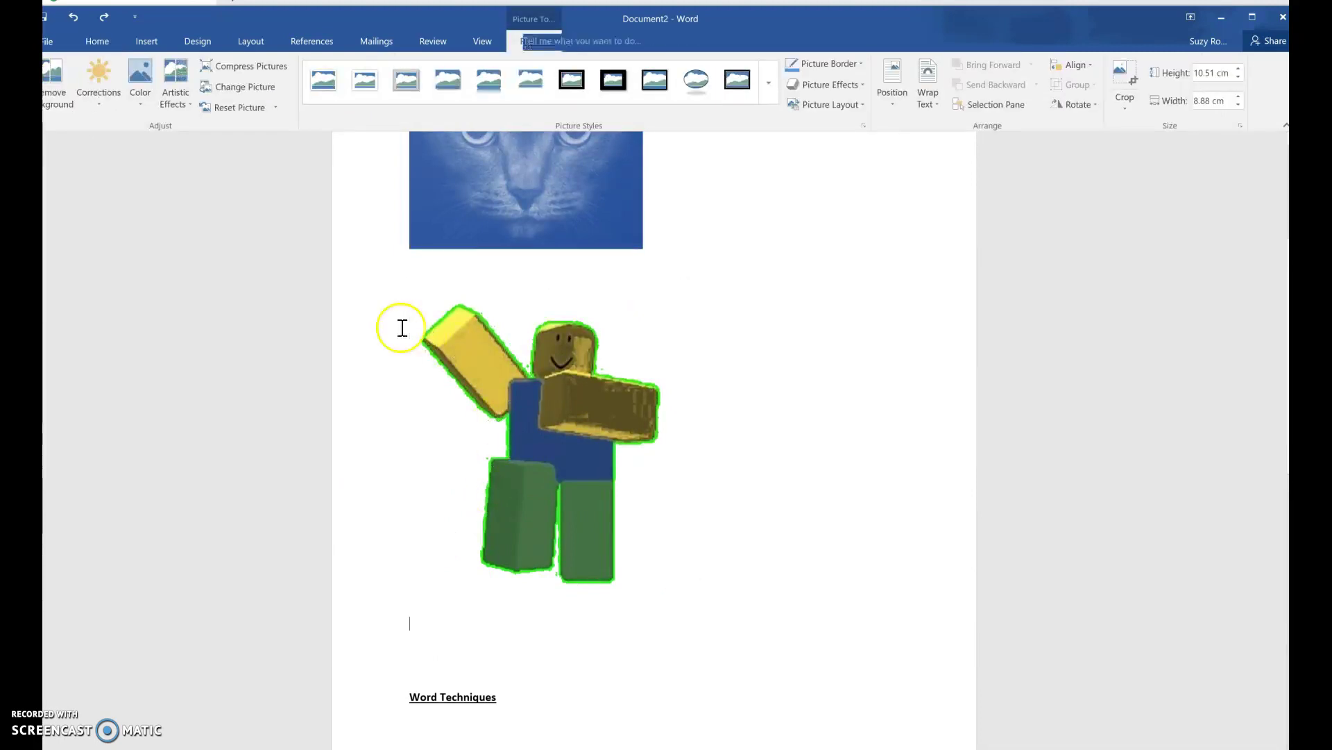
Step: Delete the blue cat picture and add blank lines above the Roblox picture
click(499, 370)
click(559, 197)
key(Delete)
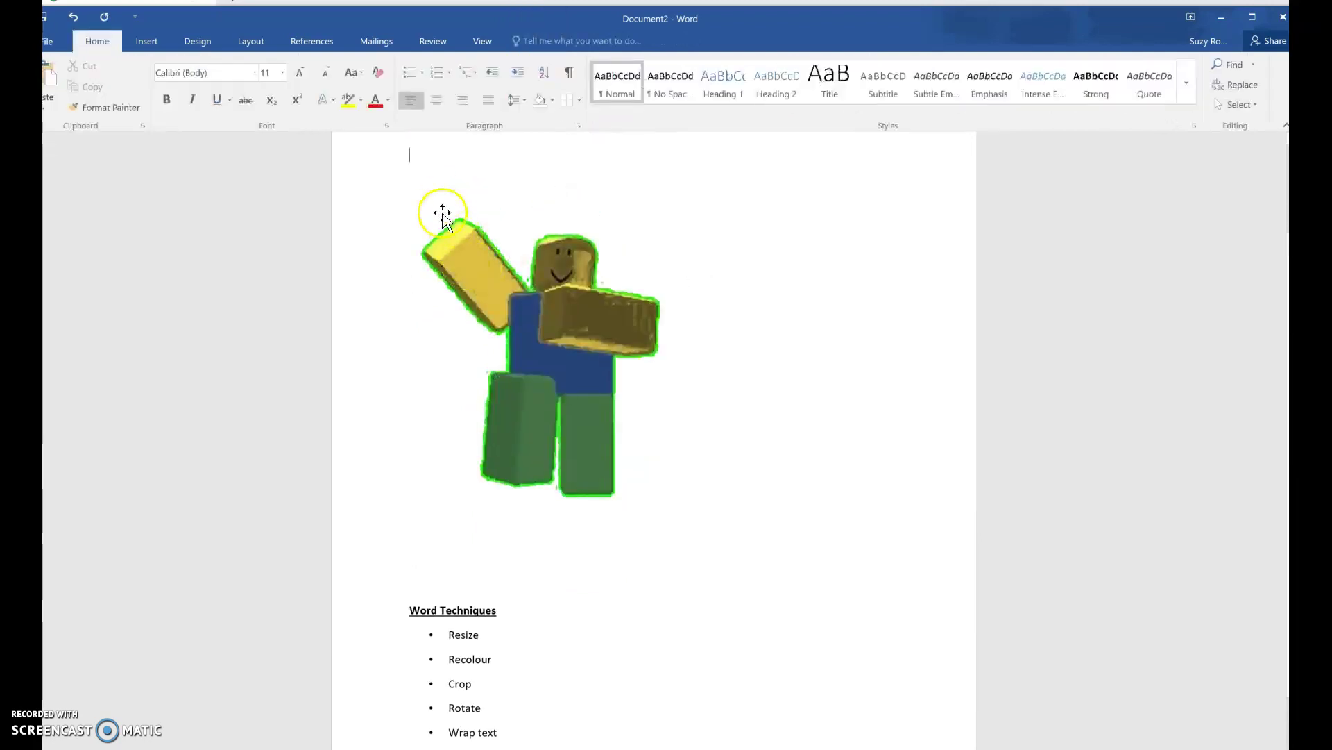
key(Return)
key(Return)
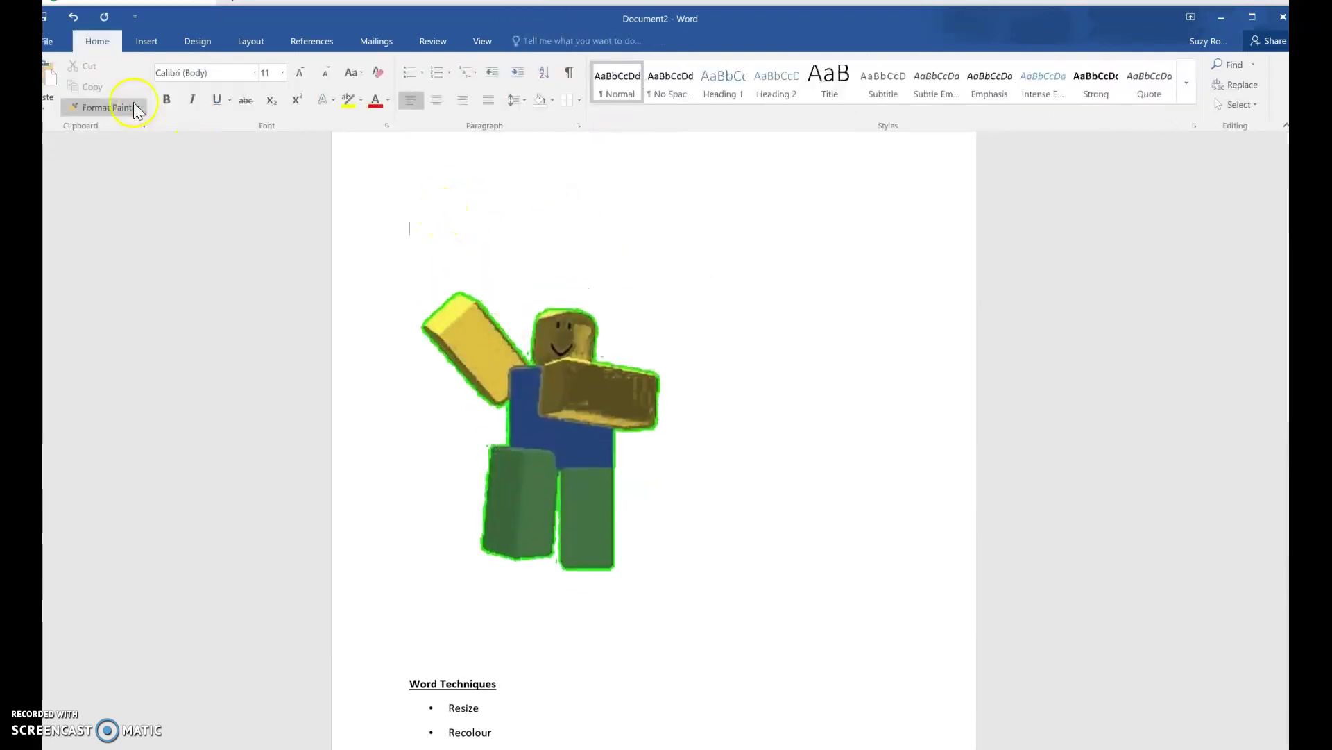
Step: Insert a new drawing canvas above the Roblox picture and enlarge it to about 10.9 cm high and 18.69 cm wide
click(147, 41)
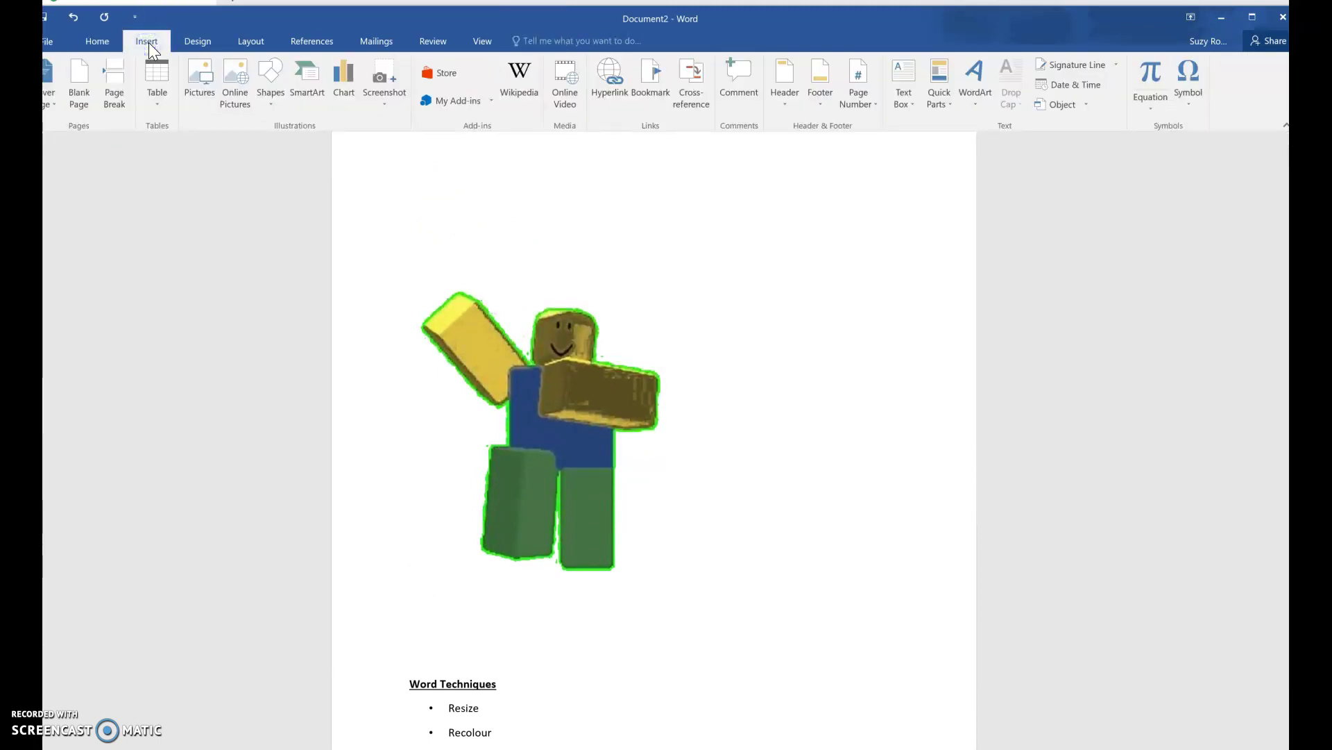
click(269, 93)
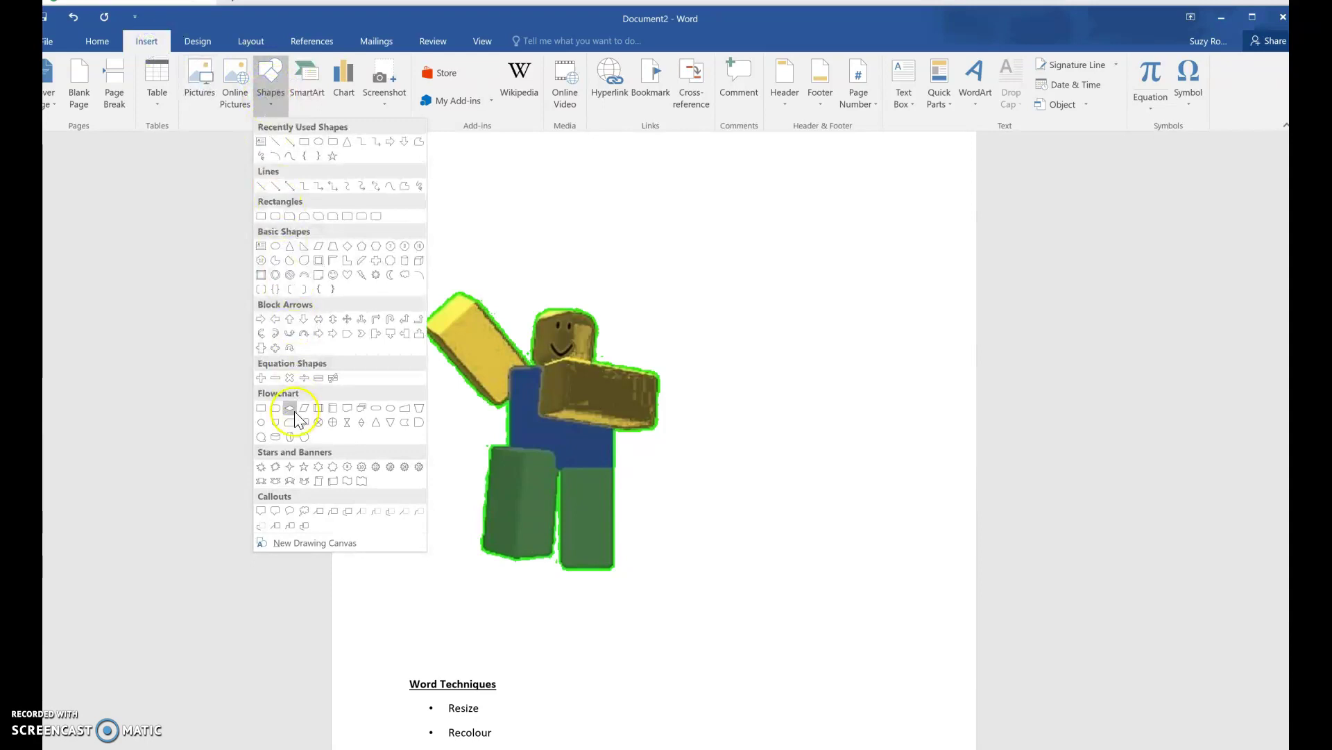
click(279, 543)
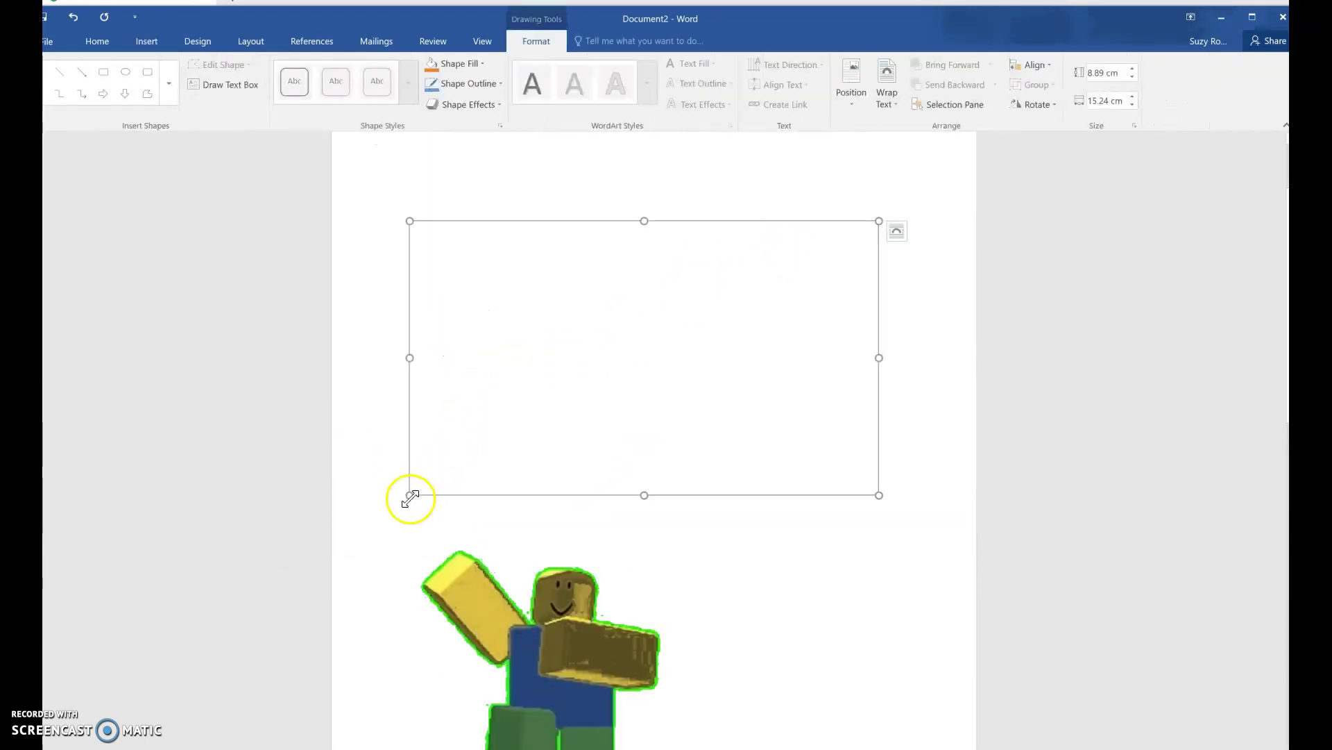
mouse_move(414, 526)
mouse_down()
mouse_move(412, 673)
mouse_move(444, 556)
mouse_up()
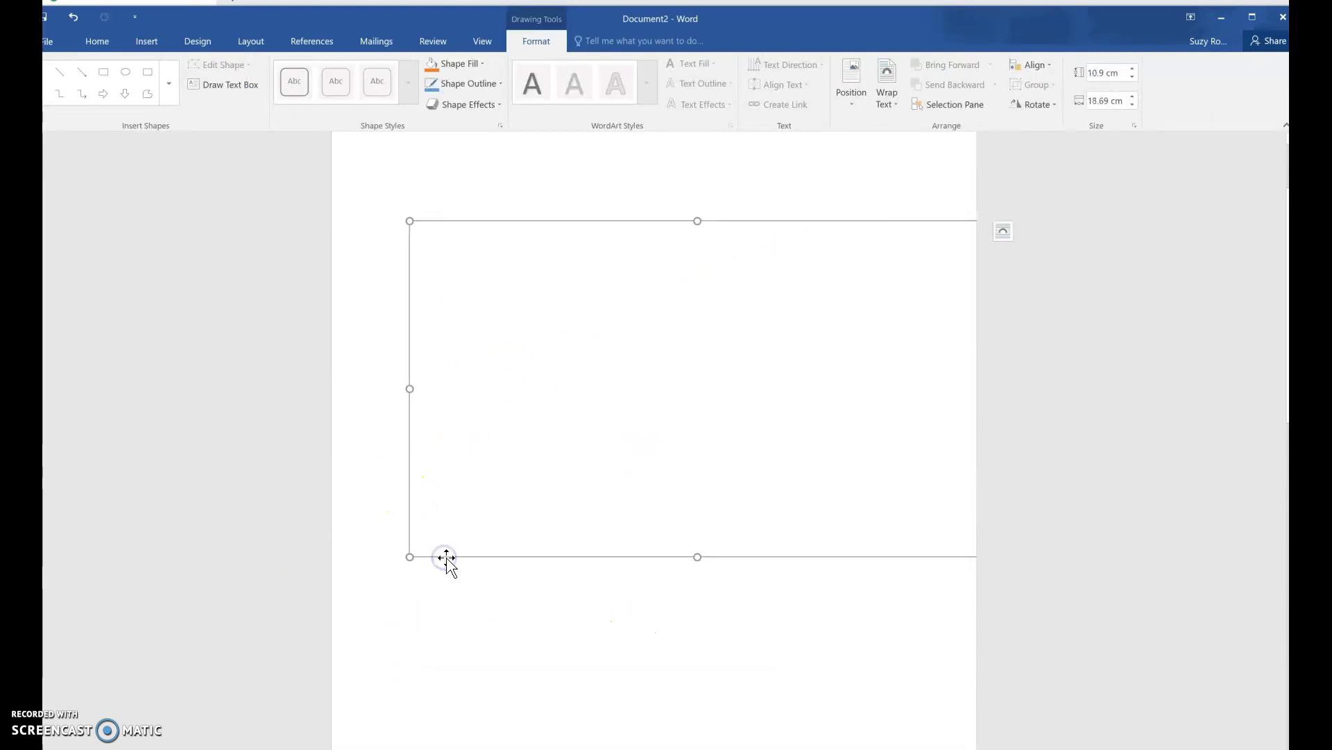
Step: Copy the Roblox picture from the page below, paste it into the drawing canvas and move it towards the canvas centre
right_click(469, 557)
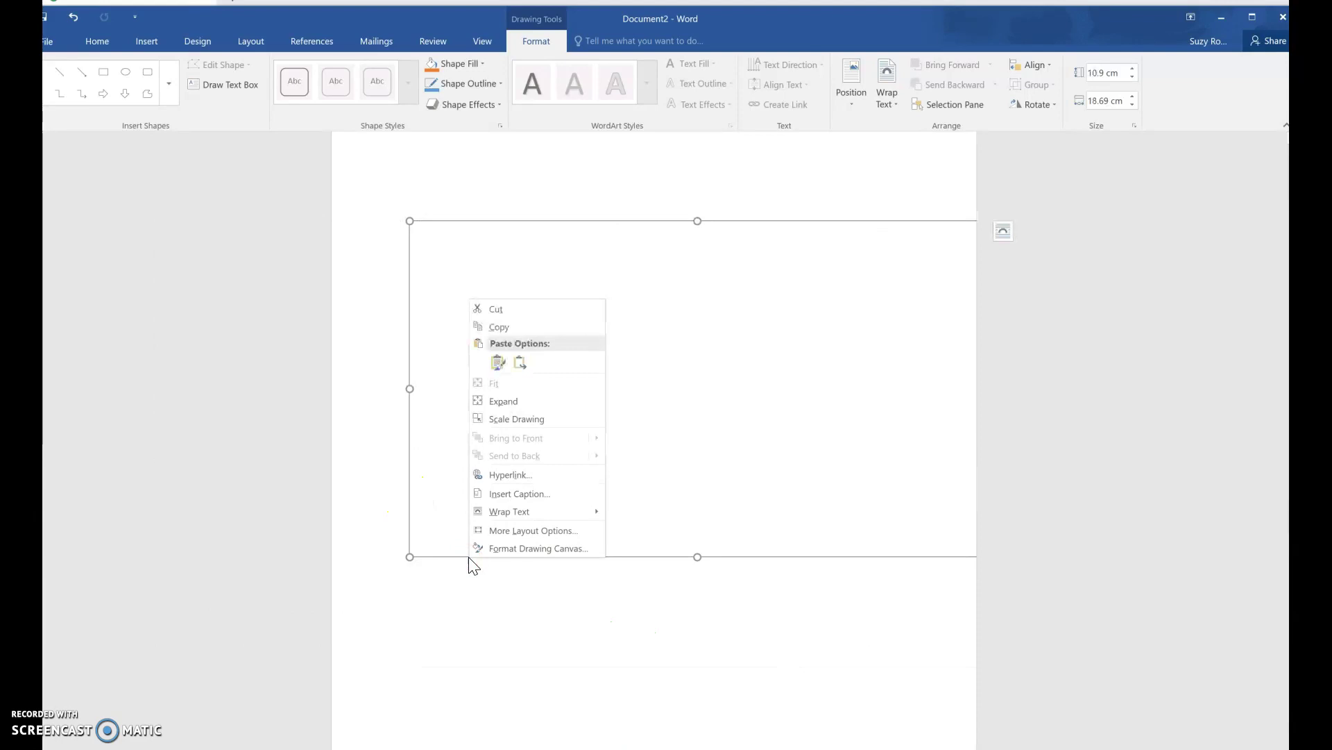
click(449, 640)
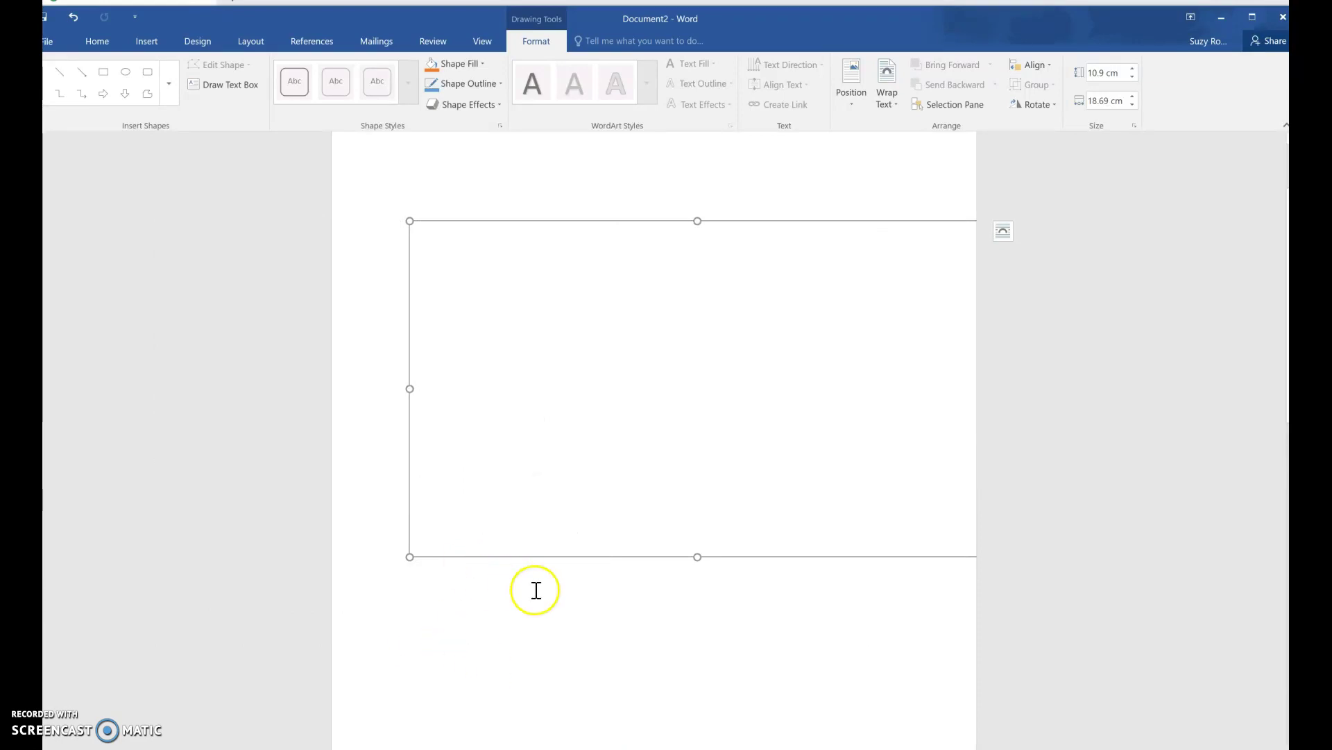
click(572, 616)
key(ctrl+v)
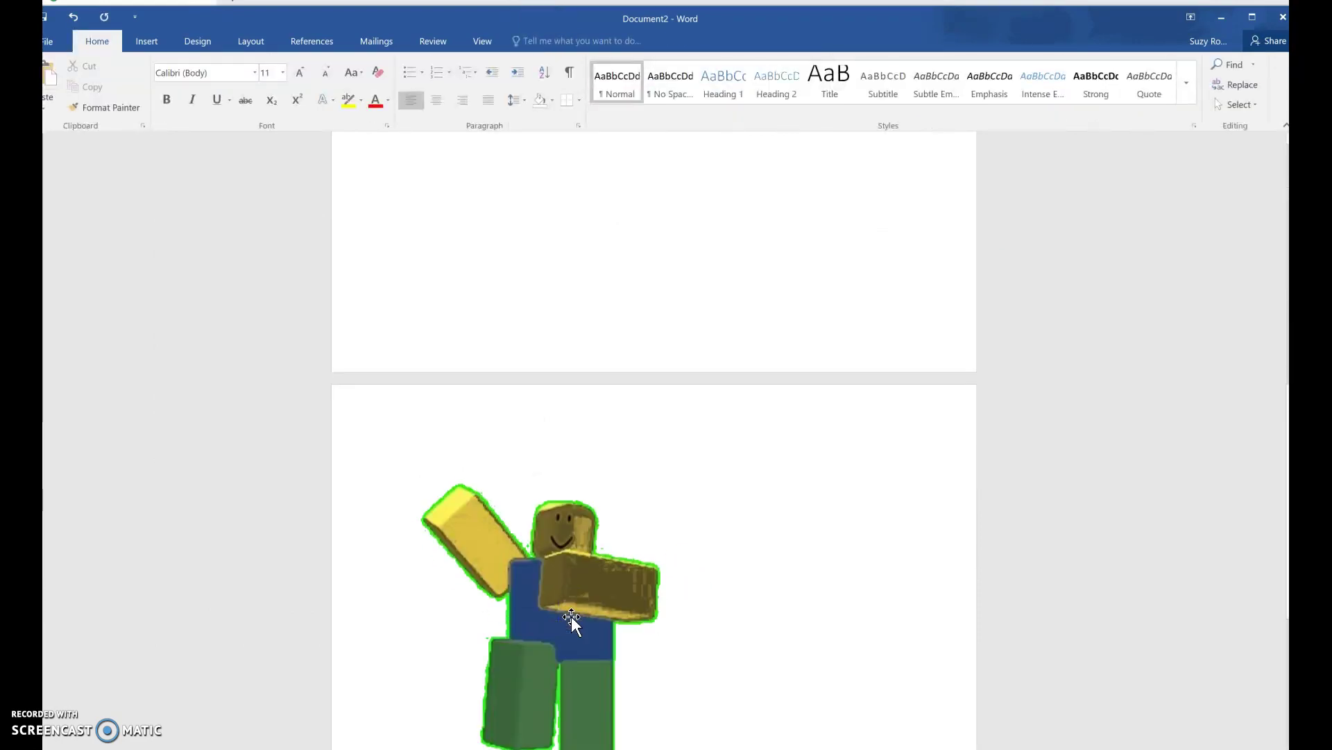
click(574, 621)
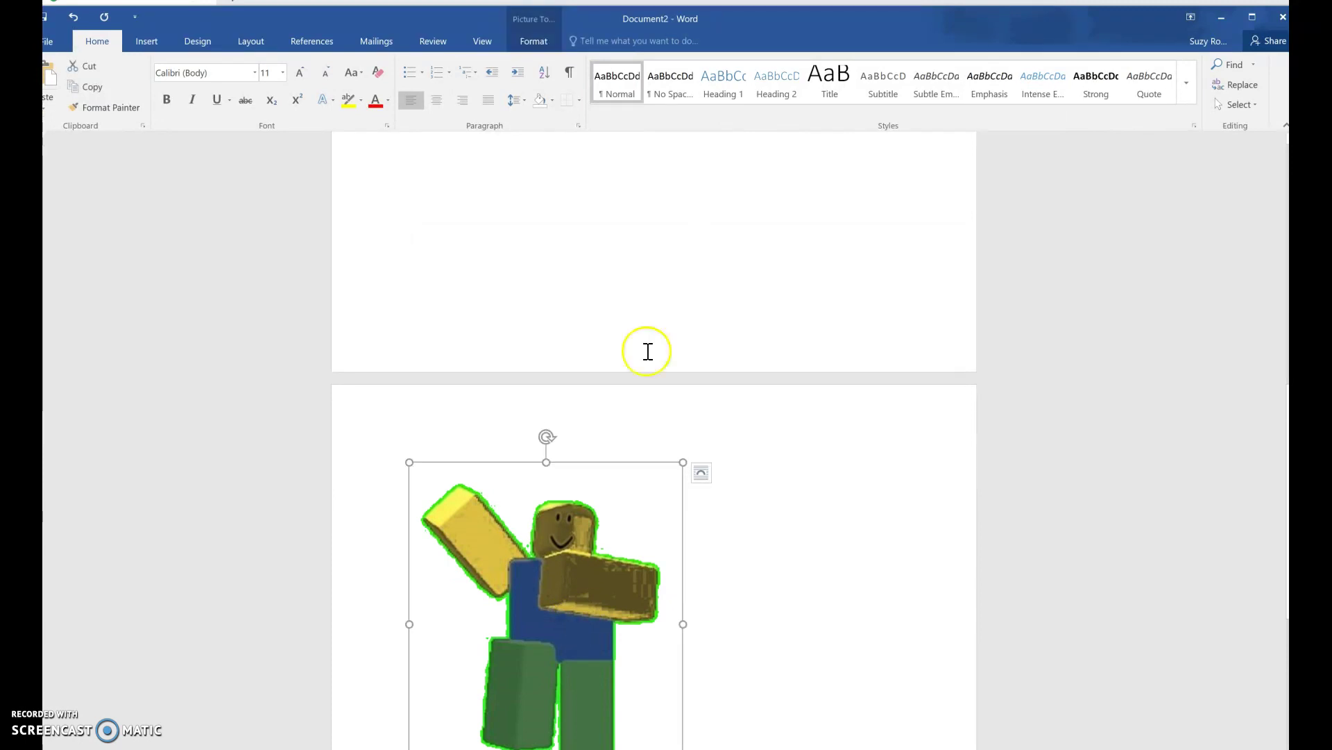
key(Delete)
key(BackSpace)
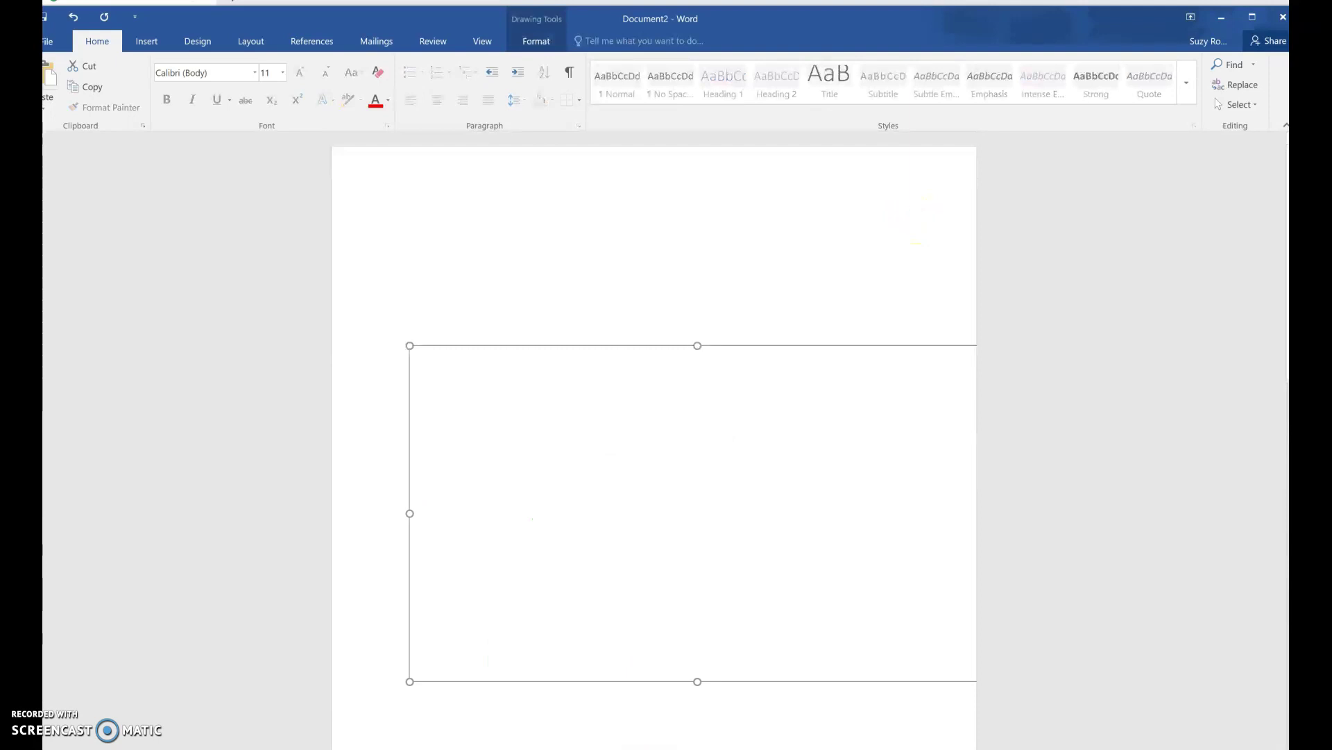
key(ctrl+v)
drag(565, 482, 646, 587)
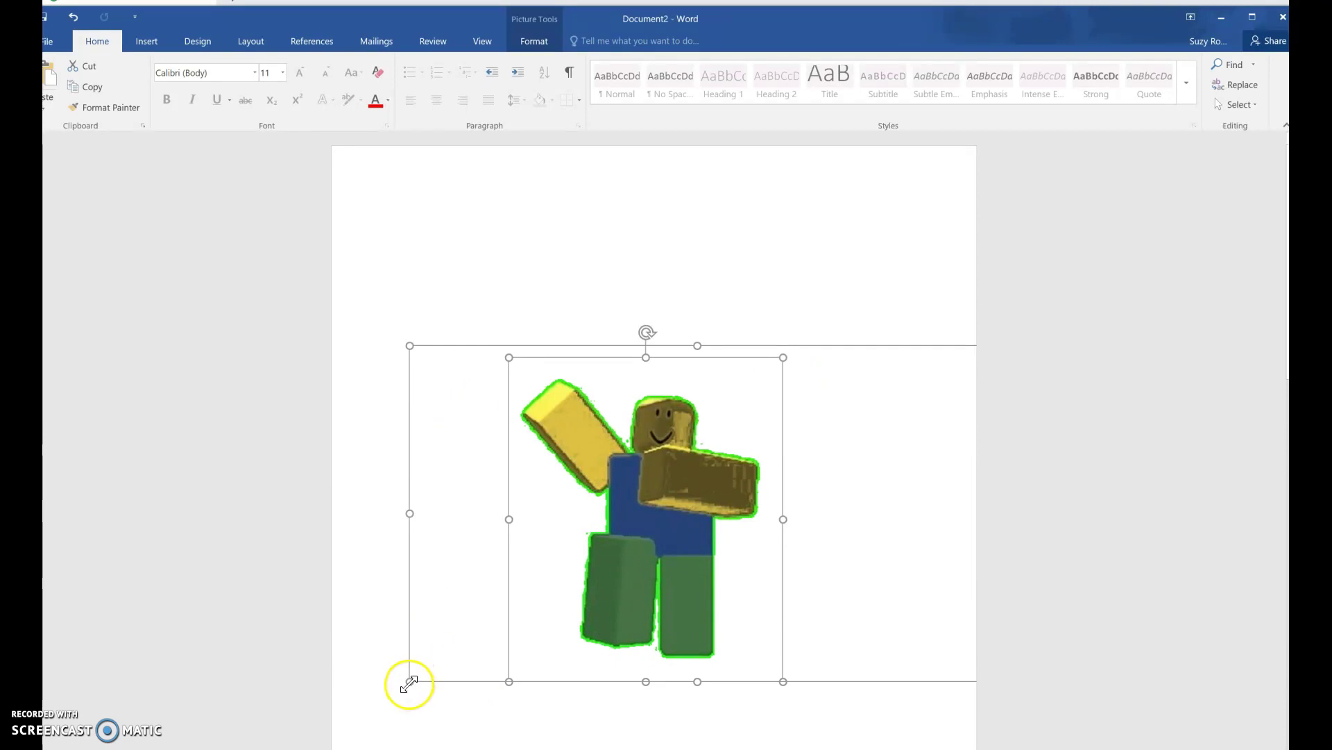
Step: Enlarge the drawing canvas by dragging out its corners, and reposition the Roblox picture inside it
drag(410, 681, 401, 743)
mouse_move(789, 498)
mouse_down()
mouse_move(722, 586)
mouse_move(605, 587)
mouse_up()
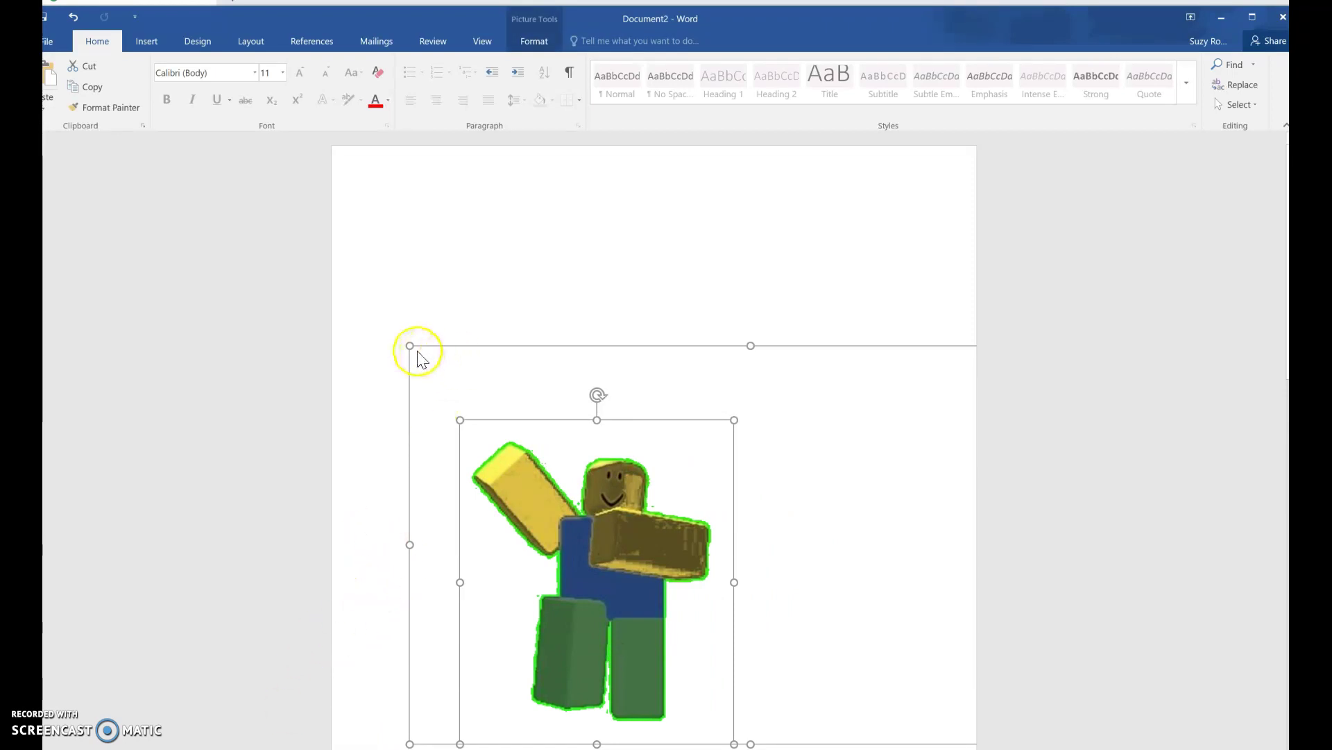
drag(409, 345, 381, 161)
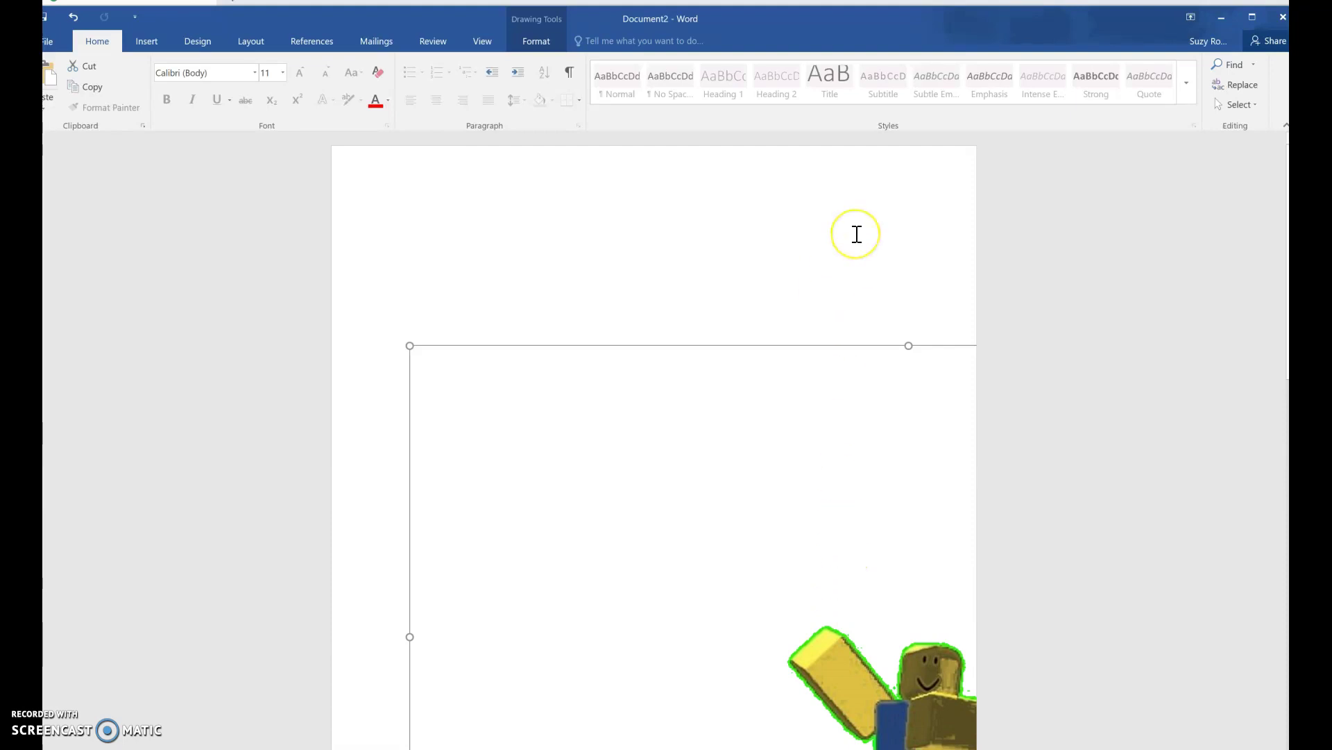
Step: Nudge the Roblox picture left inside the enlarged drawing canvas, keeping it near the canvas's lower edge
scroll(857, 232, down, 4)
key(Down)
key(Down)
key(Down)
key(Left)
key(Left)
key(Left)
key(Left)
key(Left)
key(Left)
key(Left)
key(Left)
key(Left)
key(Left)
key(Left)
key(Left)
key(Left)
key(Left)
key(Left)
key(Left)
key(Left)
key(Left)
key(Left)
key(Left)
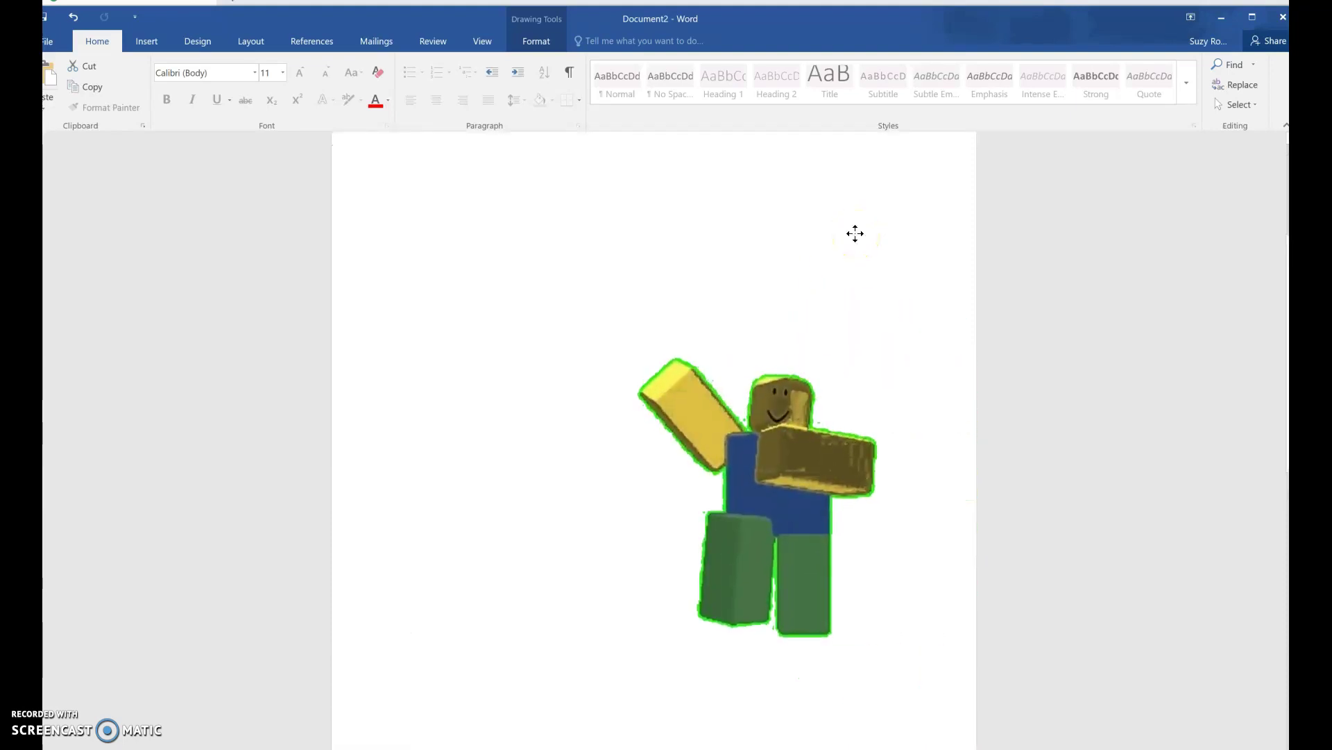
key(Up)
key(Up)
key(Left)
key(Left)
key(Left)
key(Left)
key(Left)
key(Left)
key(Left)
key(Left)
key(Left)
key(Left)
key(Left)
key(Left)
key(Left)
key(Left)
key(Down)
scroll(855, 234, up, 1)
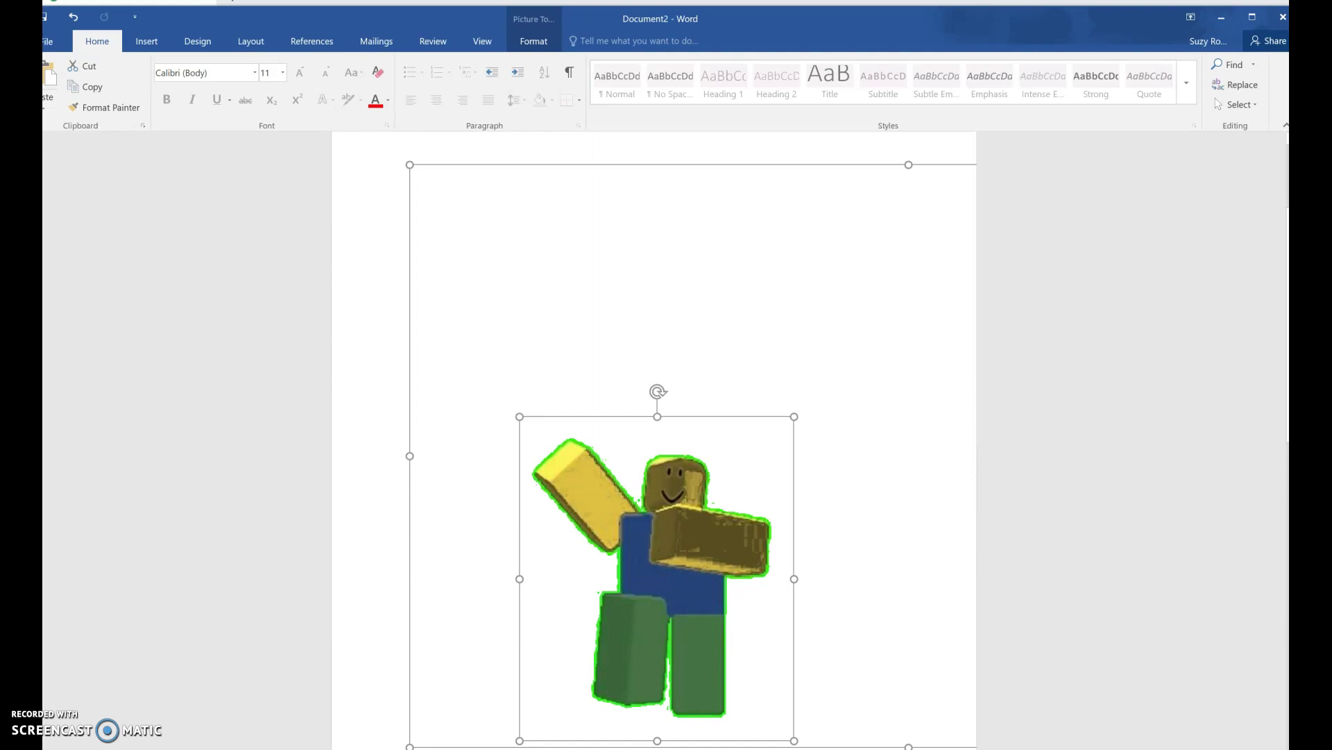
Step: Switch to the Chrome window and search Google Images for "clipart bird"
click(154, 747)
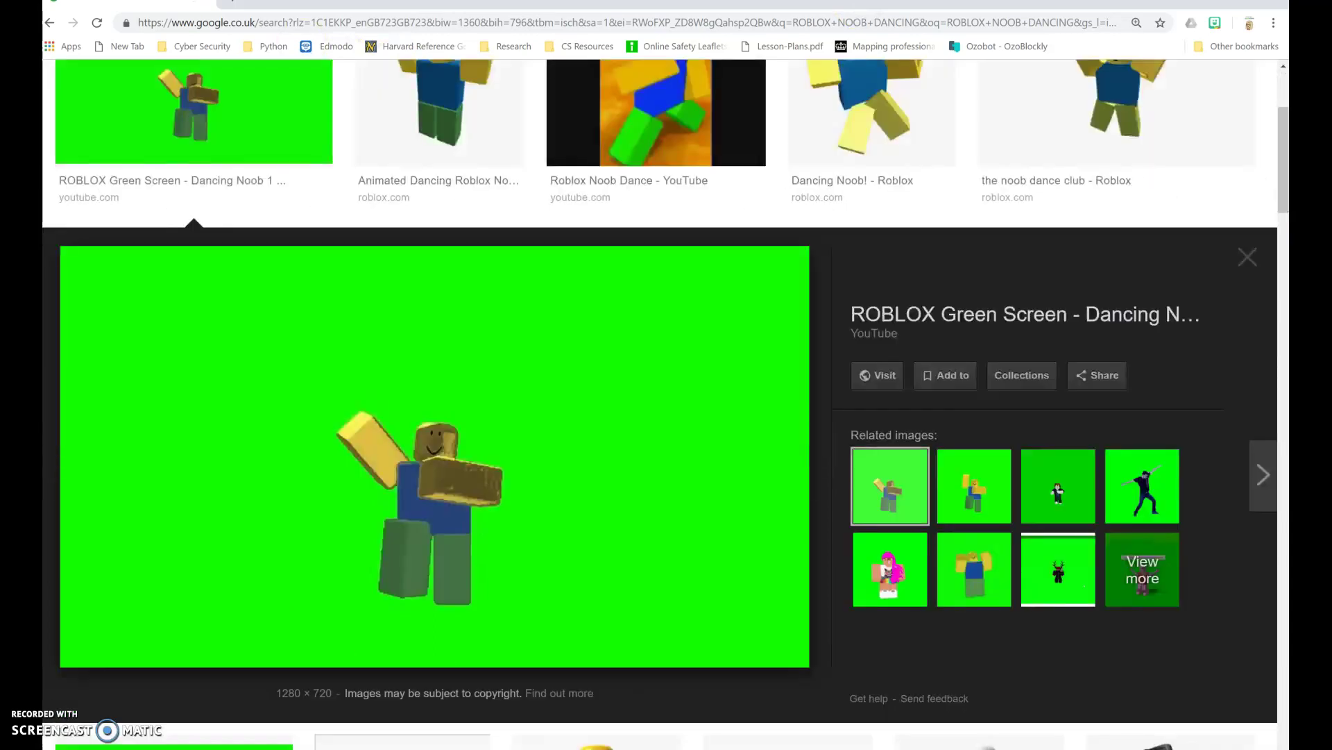
scroll(660, 347, up, 3)
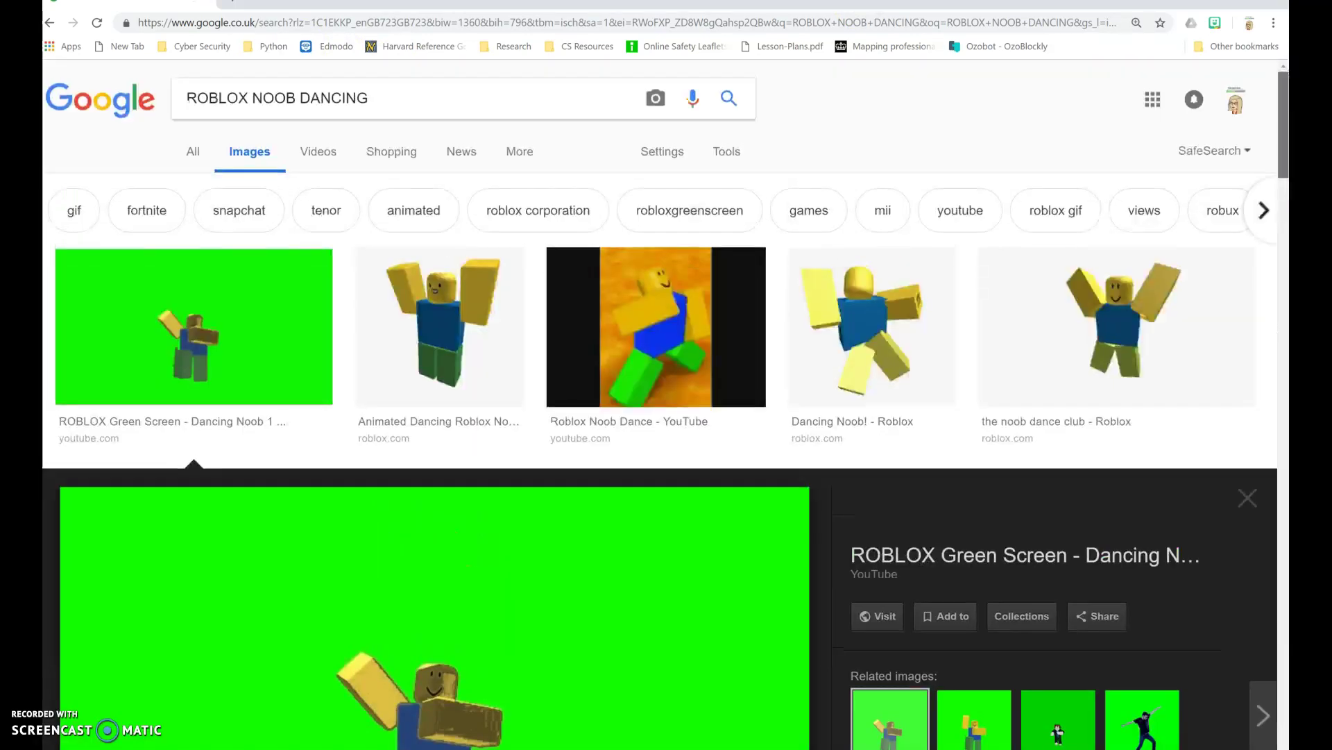
scroll(856, 331, down, 3)
scroll(857, 331, up, 3)
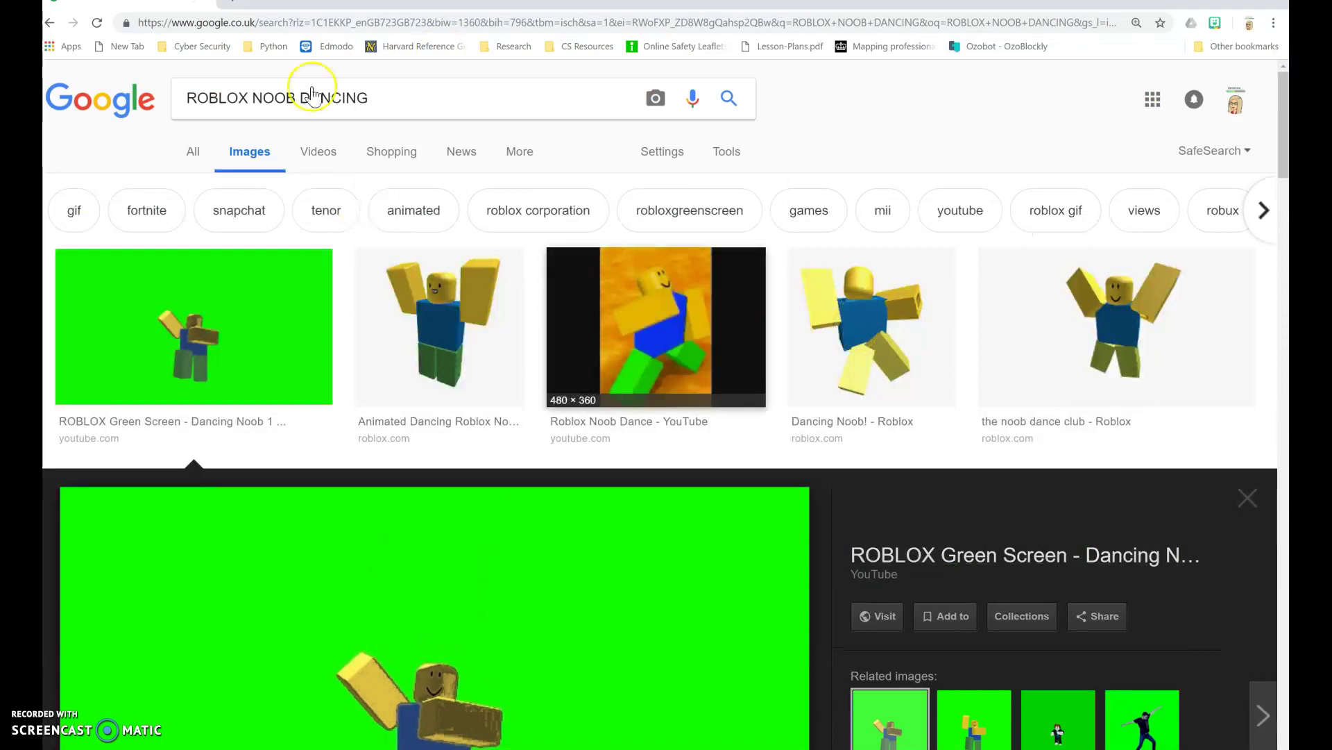
triple_click(392, 101)
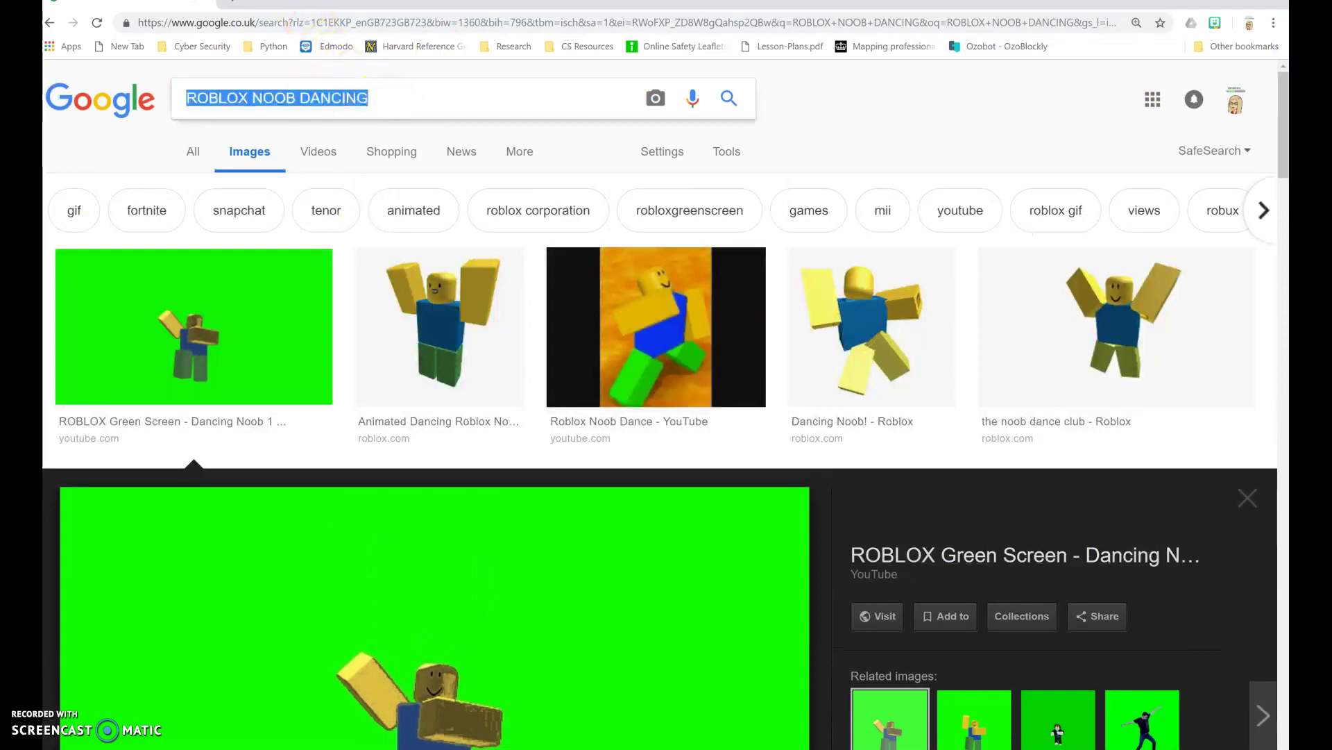
text(clipart bir)
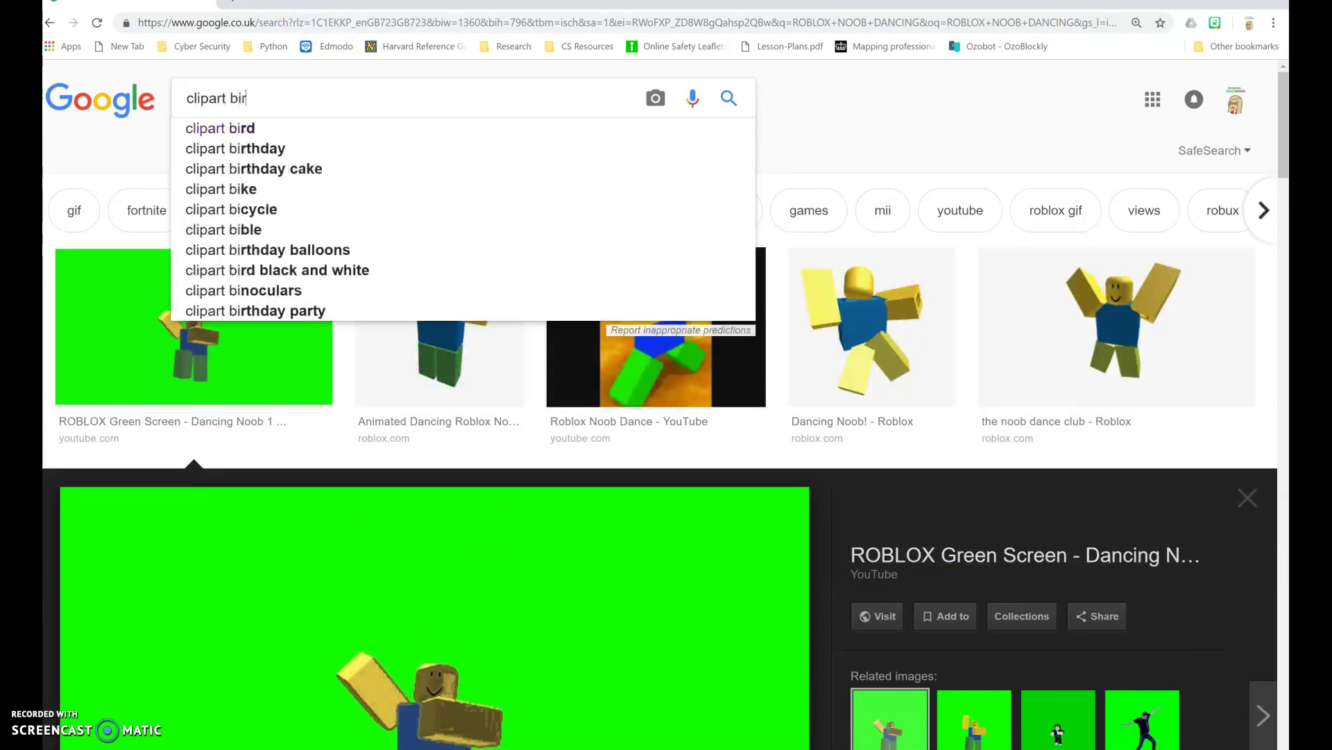
text(d)
key(Return)
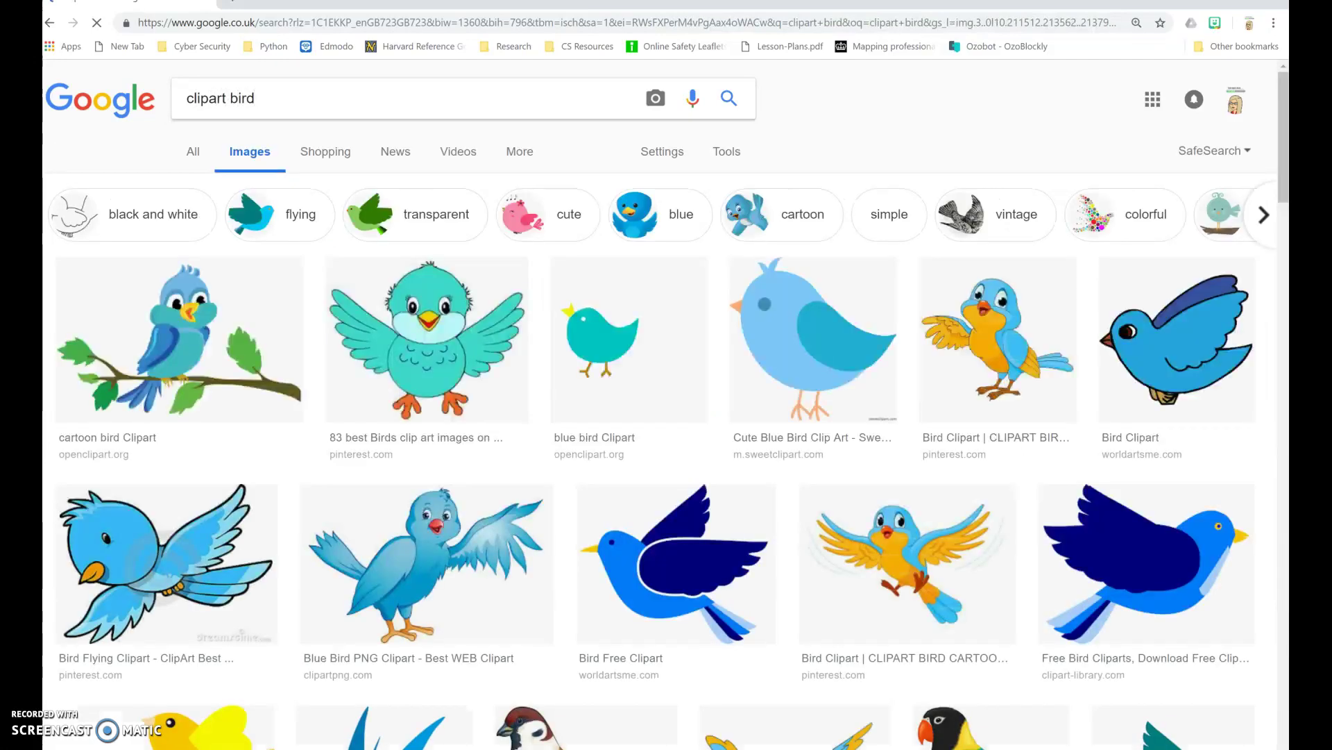
Step: Copy the blue bird Clipart image from OpenClipArt and paste it into the drawing canvas of Document2 in Word
click(577, 269)
right_click(351, 439)
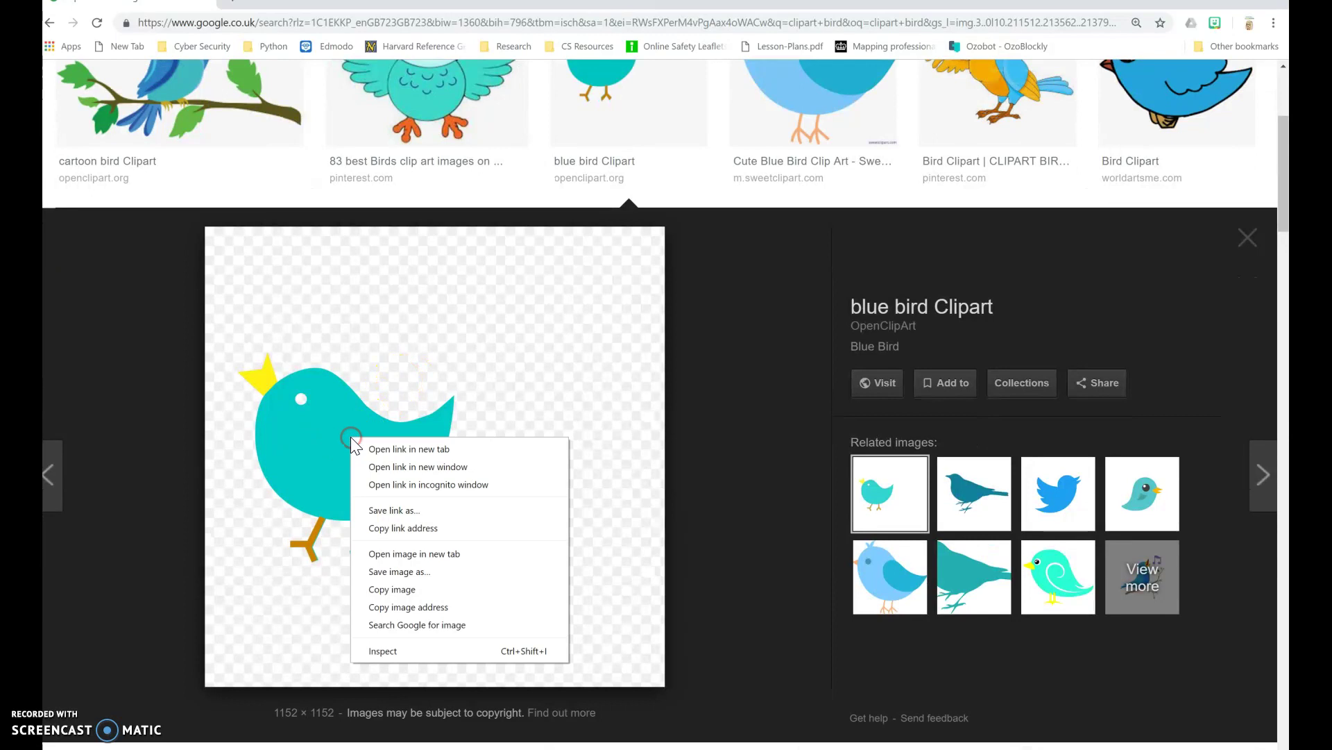
click(410, 589)
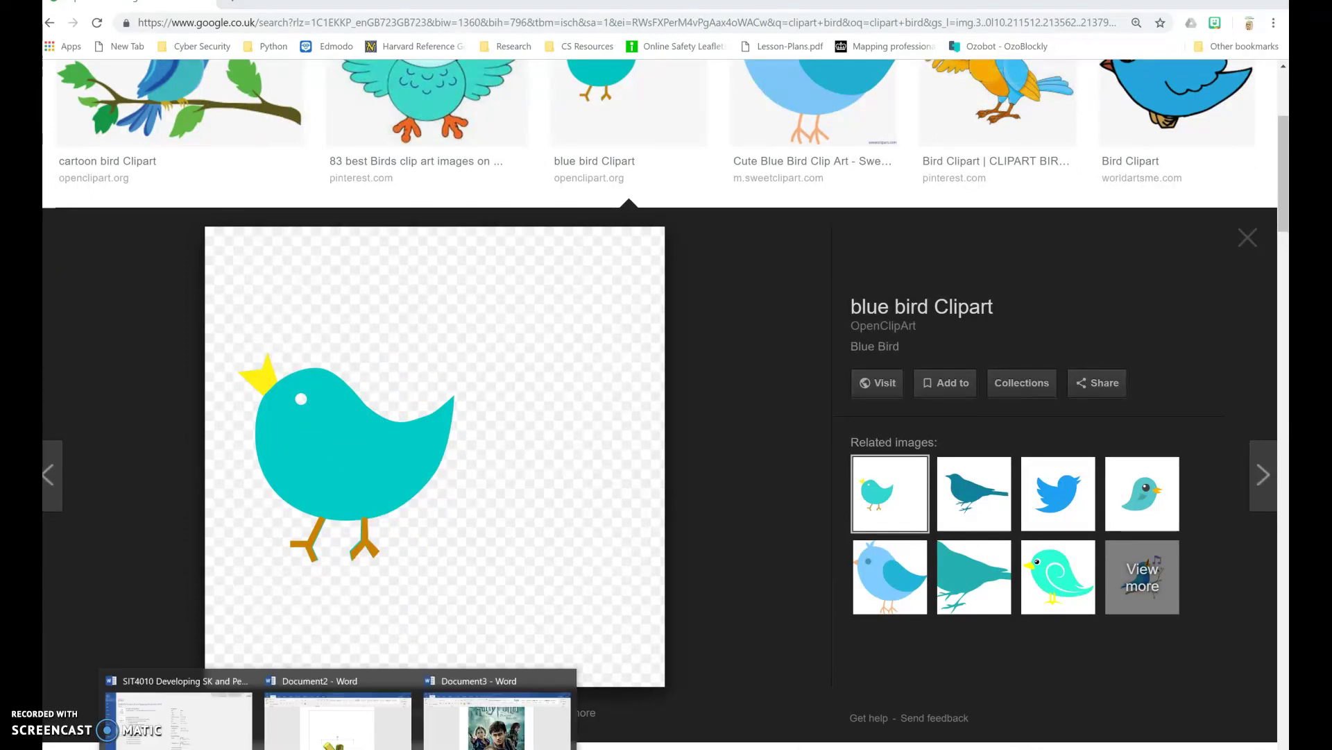
click(349, 733)
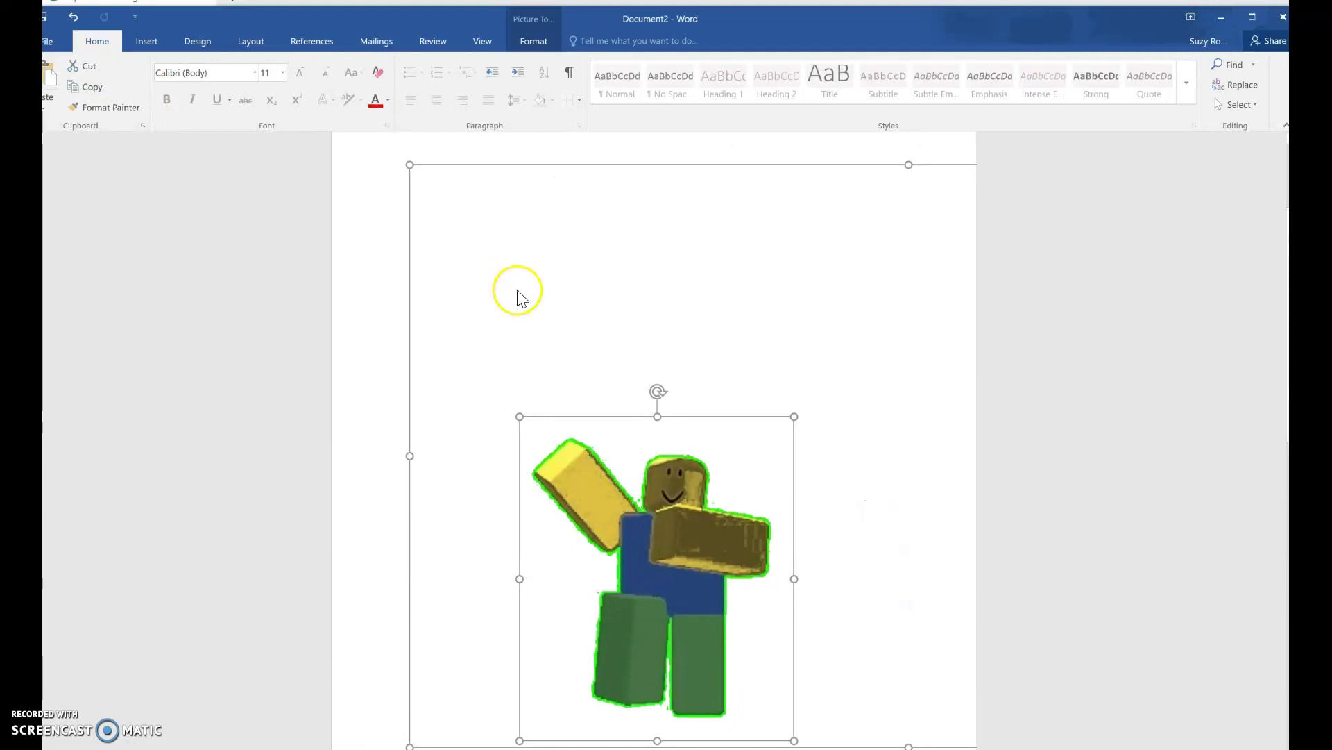
key(ctrl+v)
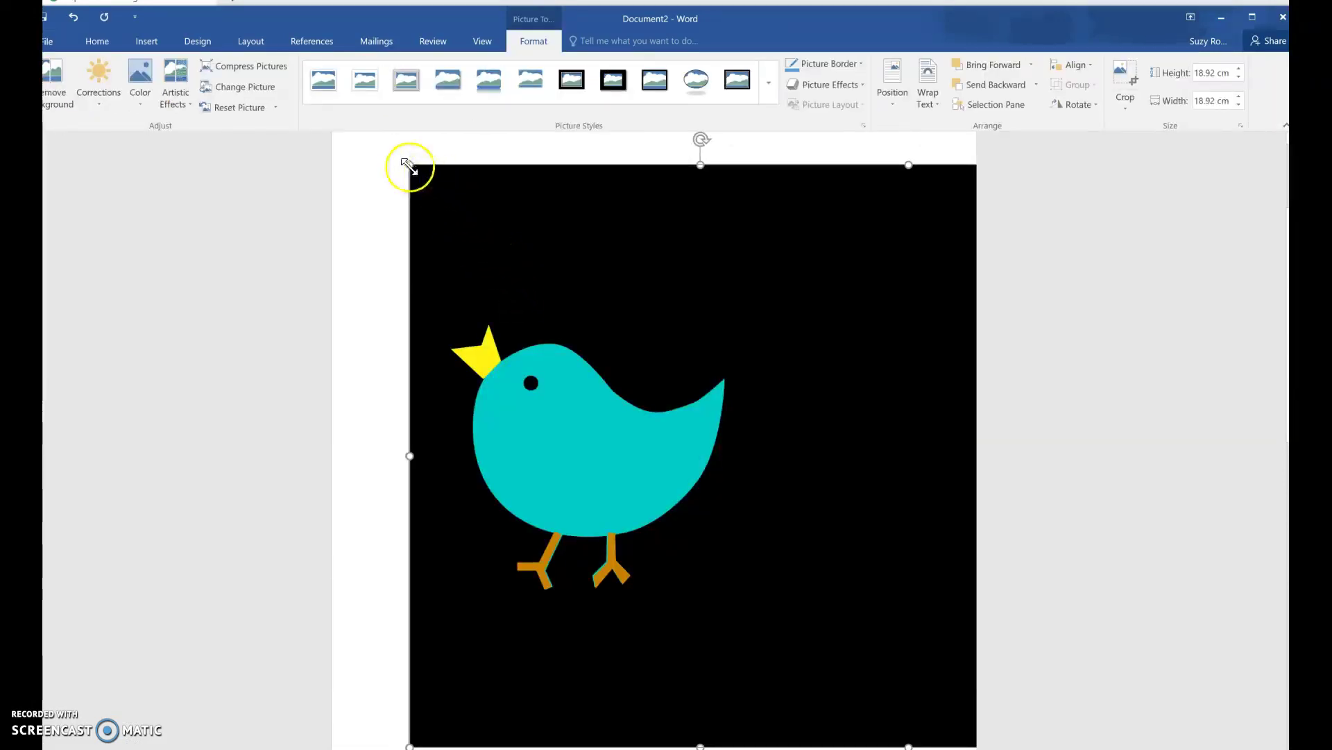
Step: Try to make the pasted bird's black background transparent with Set Transparent Color, and undo it
click(141, 81)
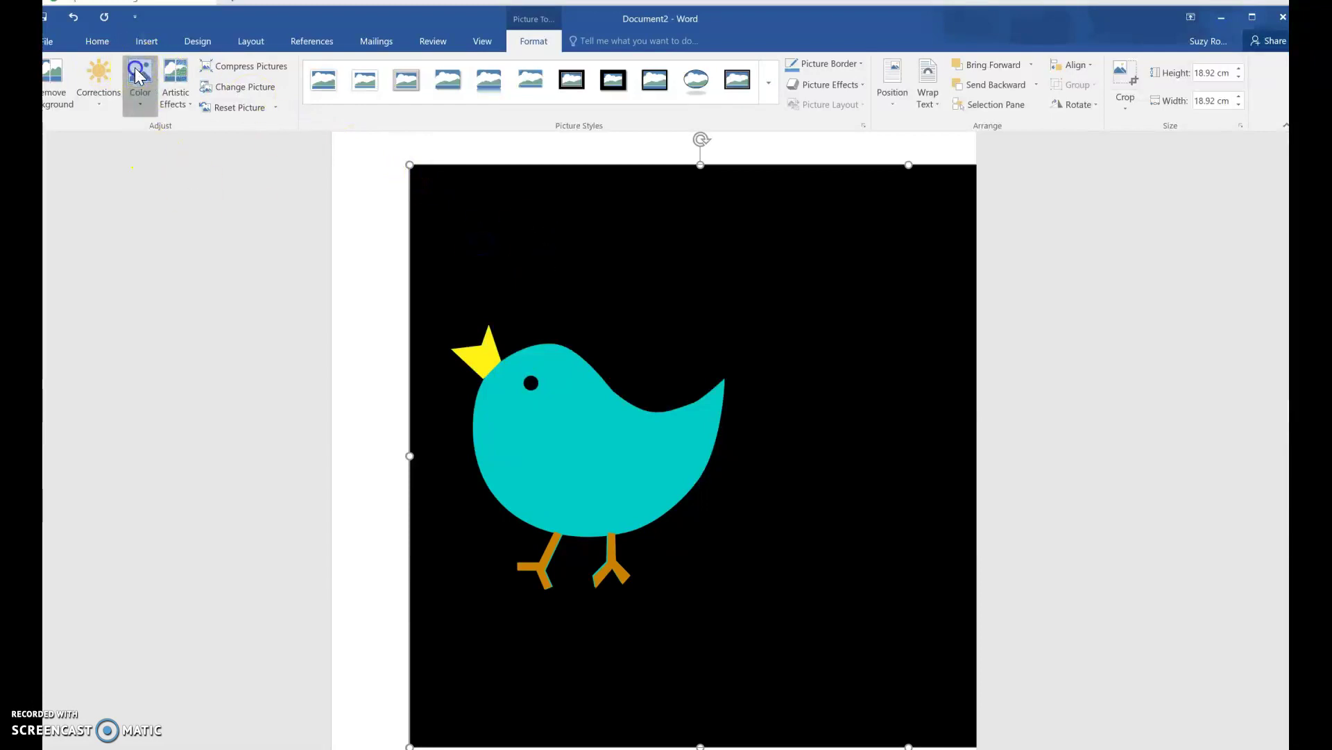
click(283, 292)
click(141, 75)
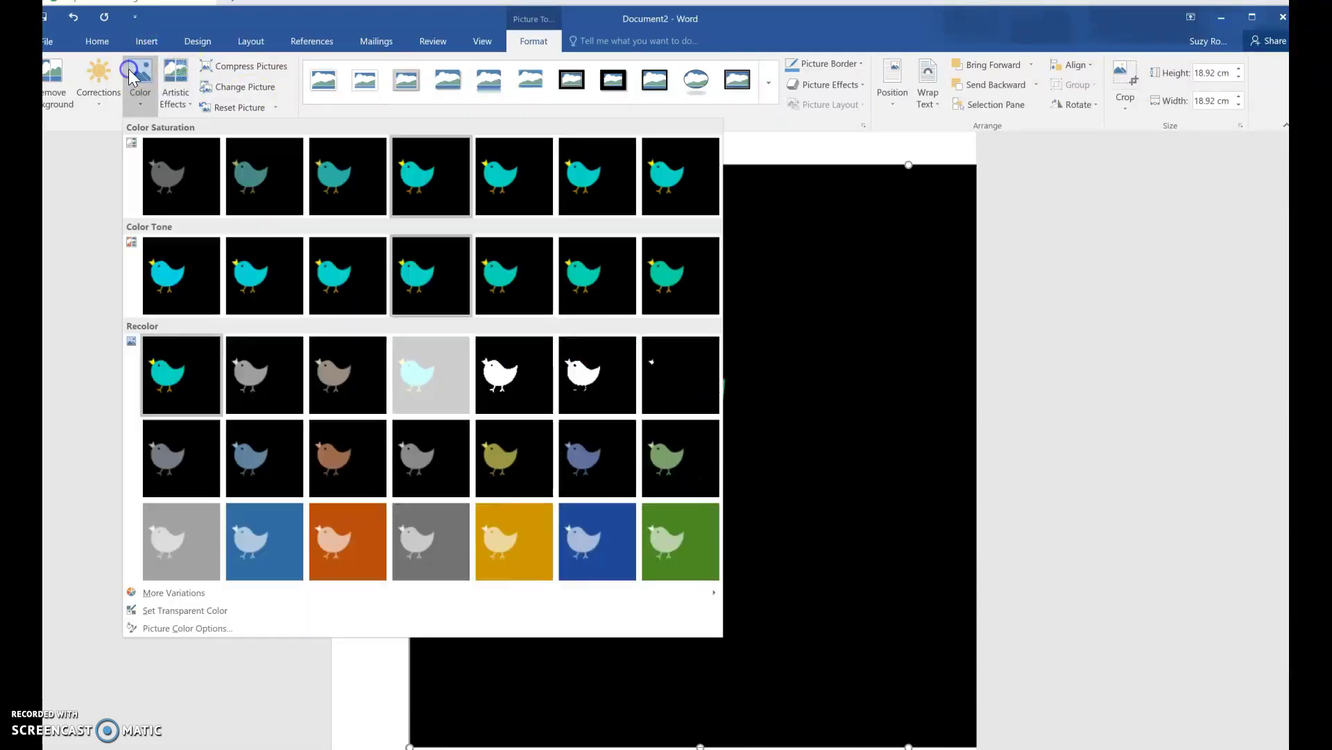
click(208, 612)
click(550, 271)
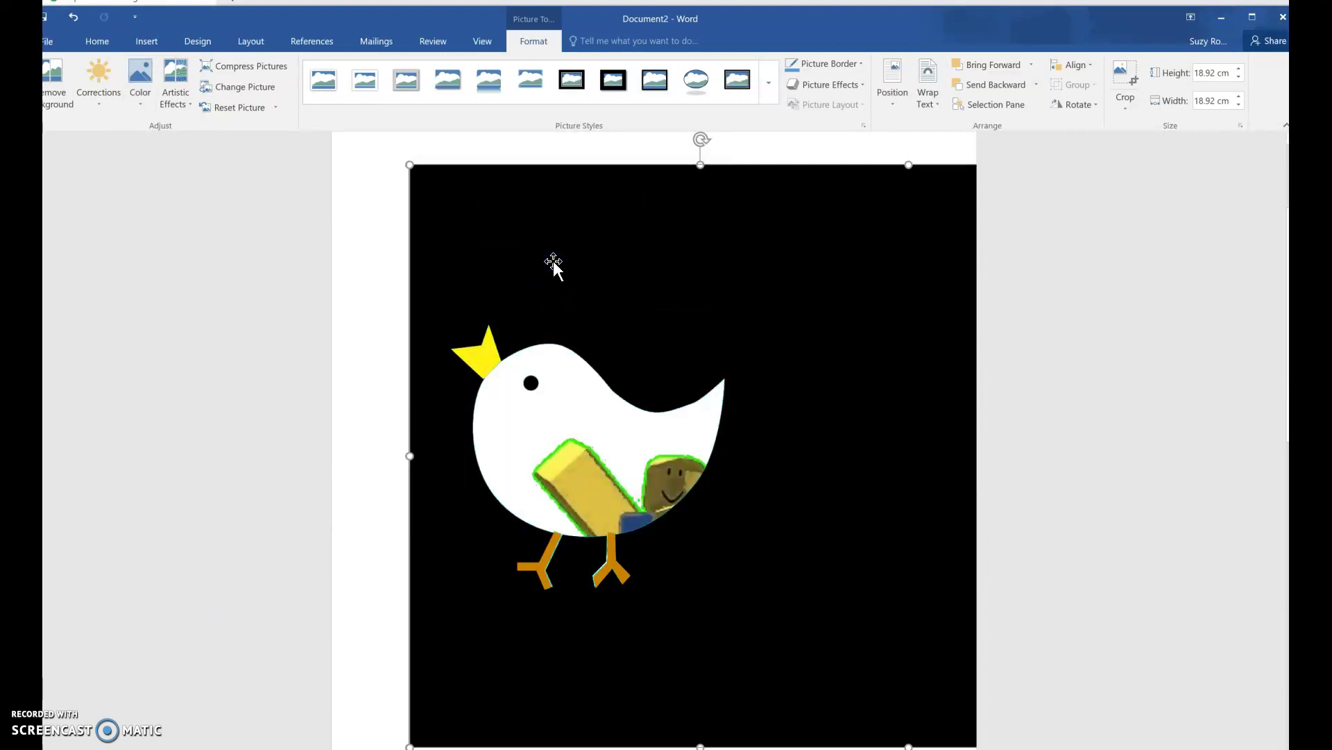
key(ctrl+z)
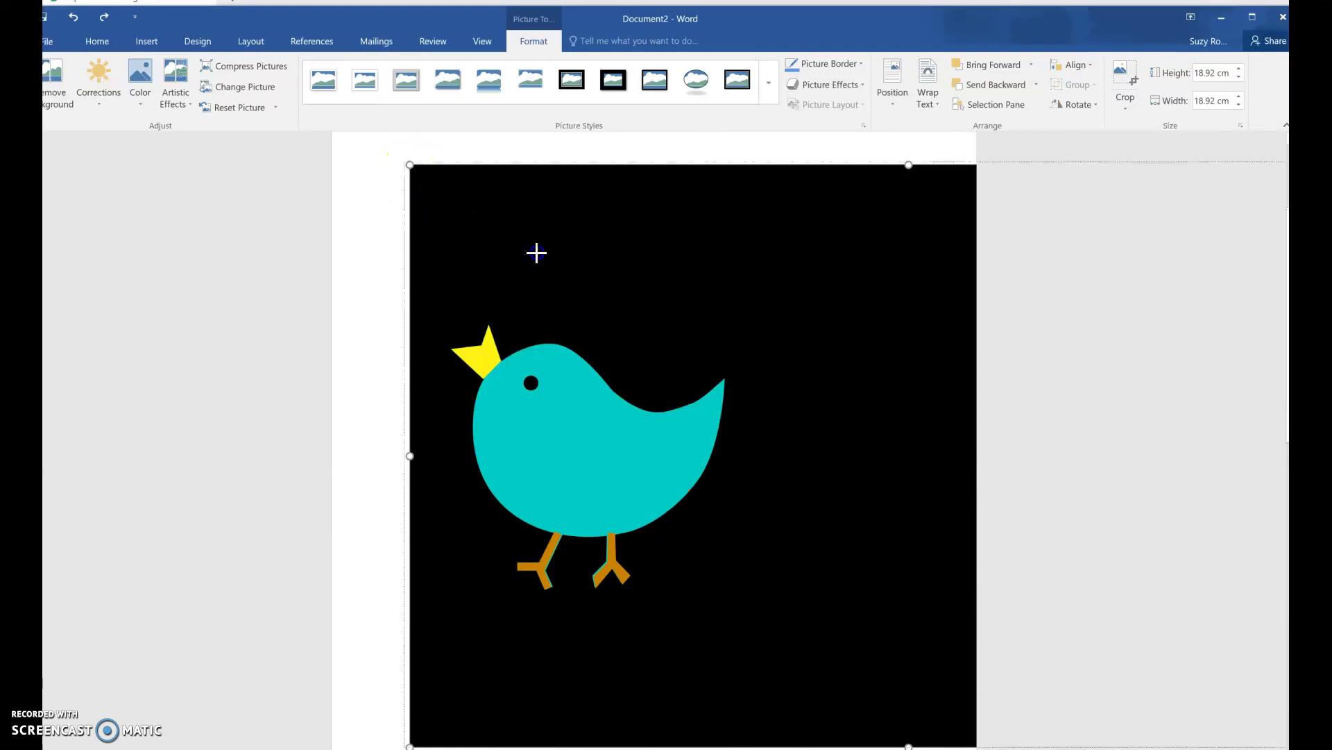
Step: Undo the paste of the black-background bird picture in the drawing canvas
drag(455, 217, 462, 225)
key(ctrl+z)
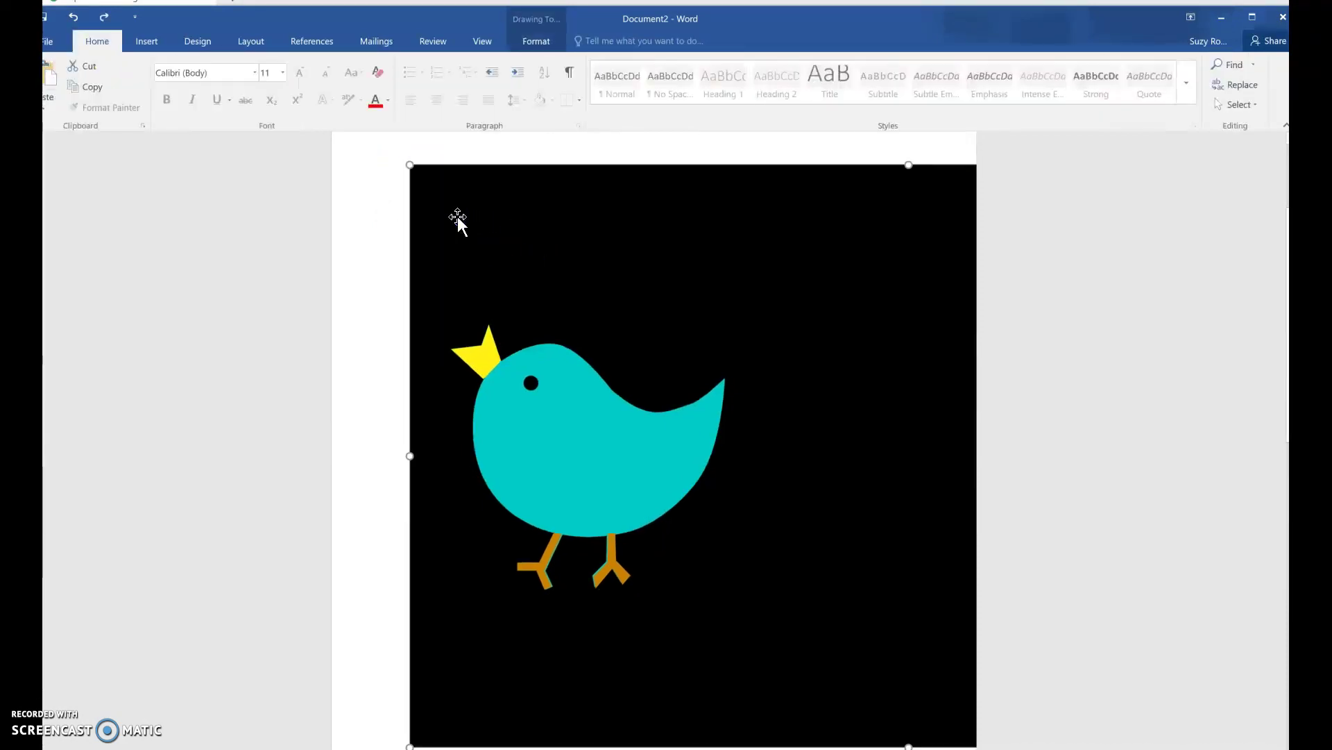
key(ctrl+z)
Step: Delete the Roblox picture on the page below the drawing canvas and try to paste the copied bird in its place
scroll(456, 222, down, 6)
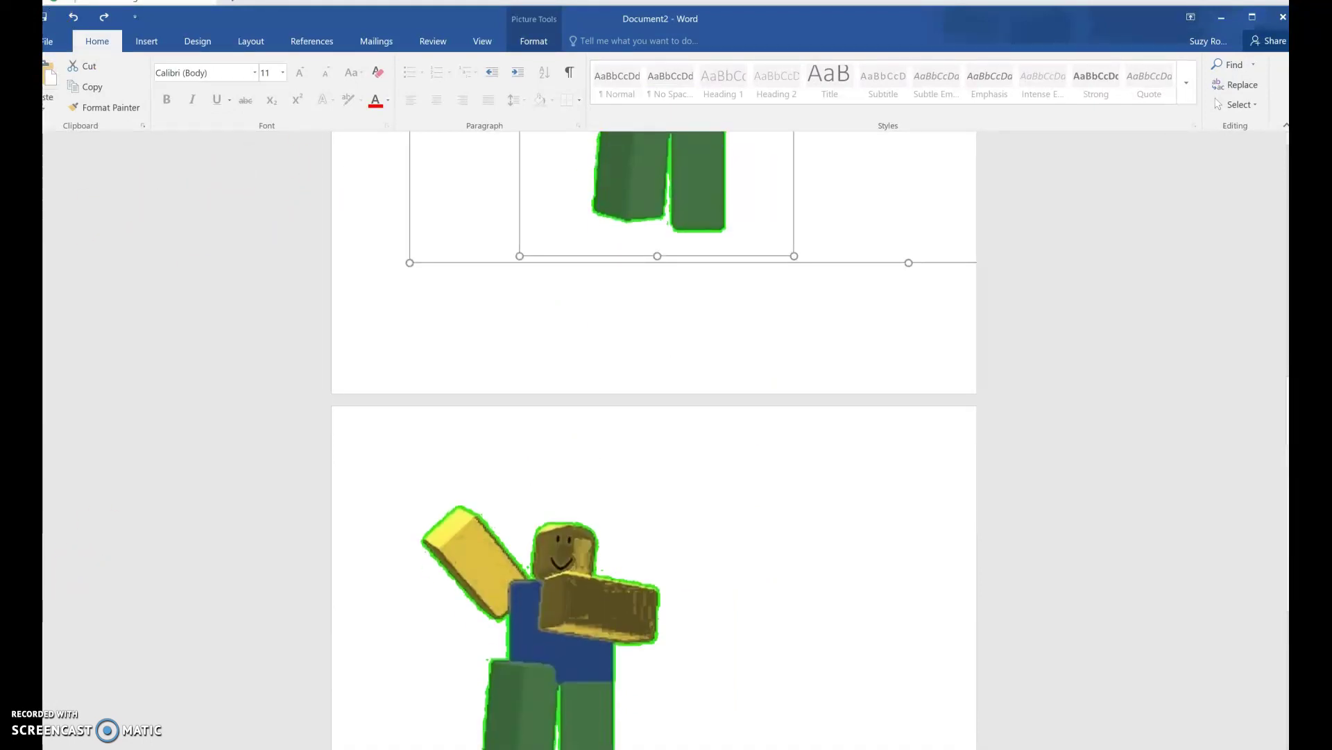
click(354, 298)
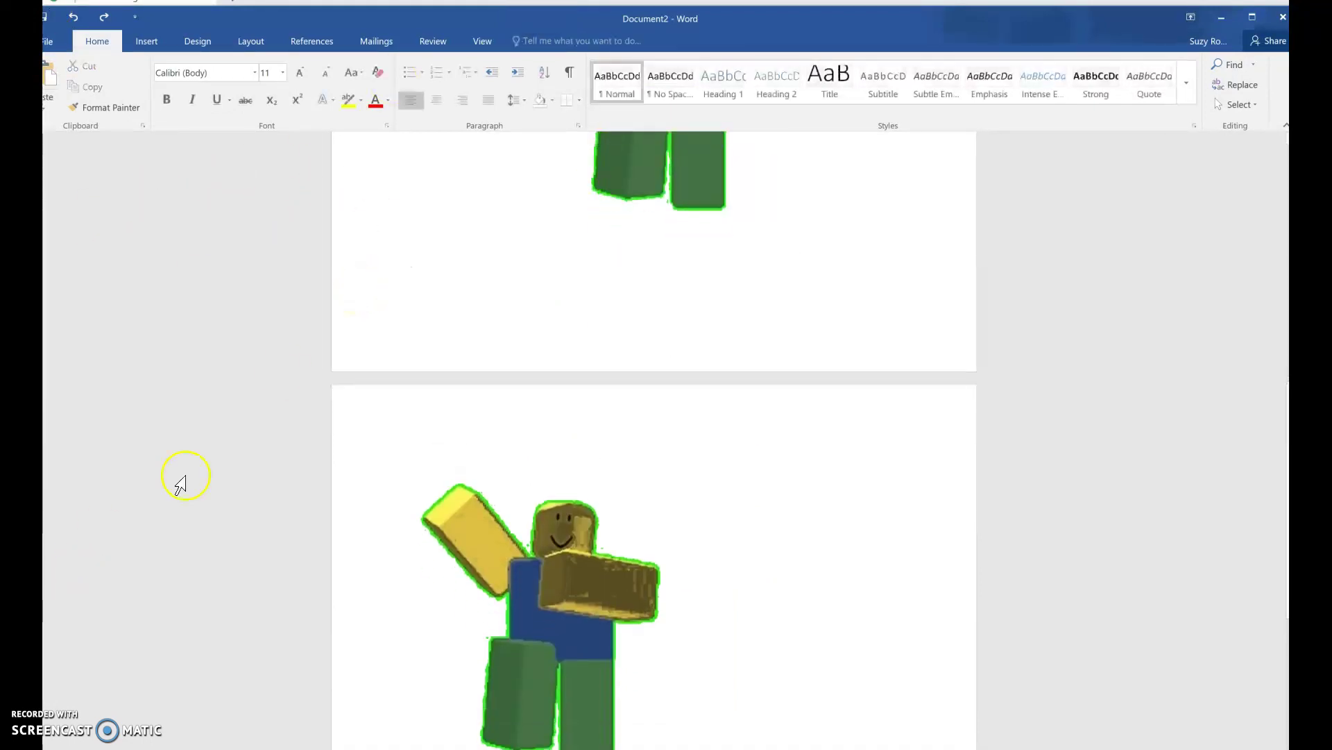
click(392, 423)
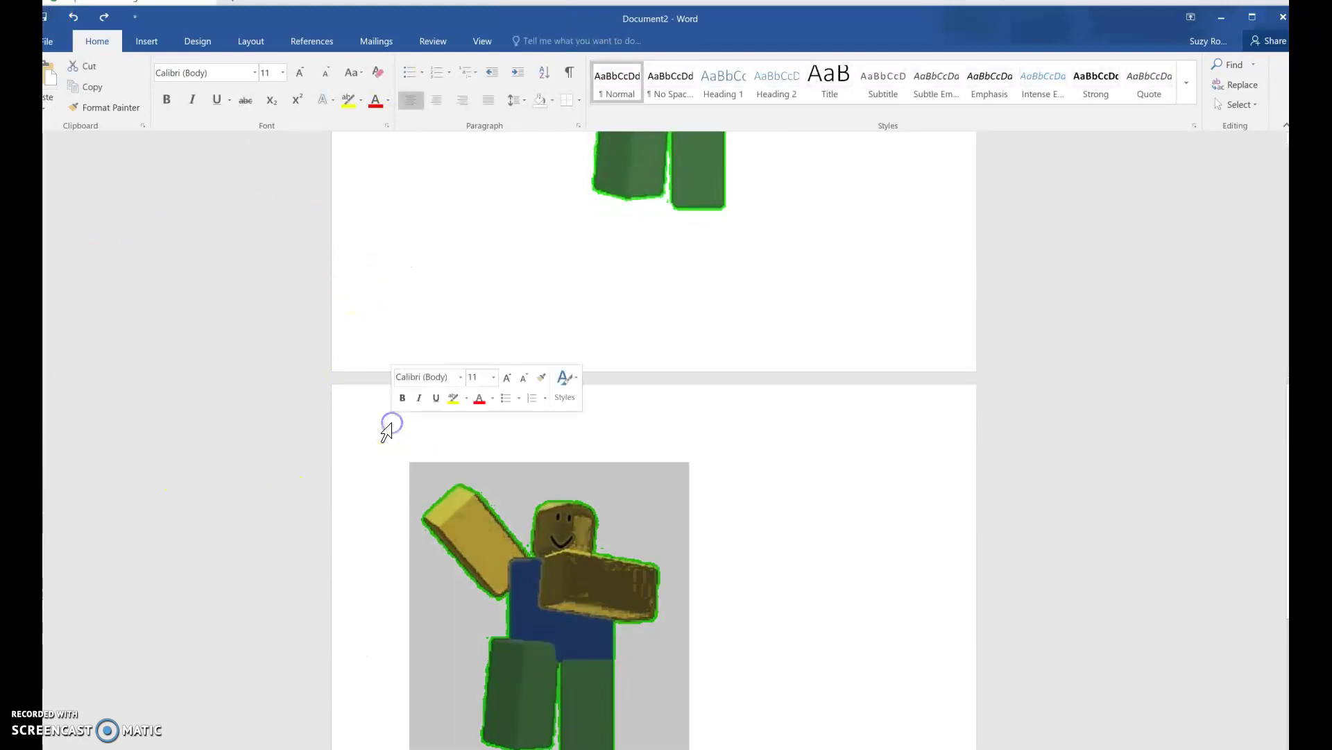
key(Delete)
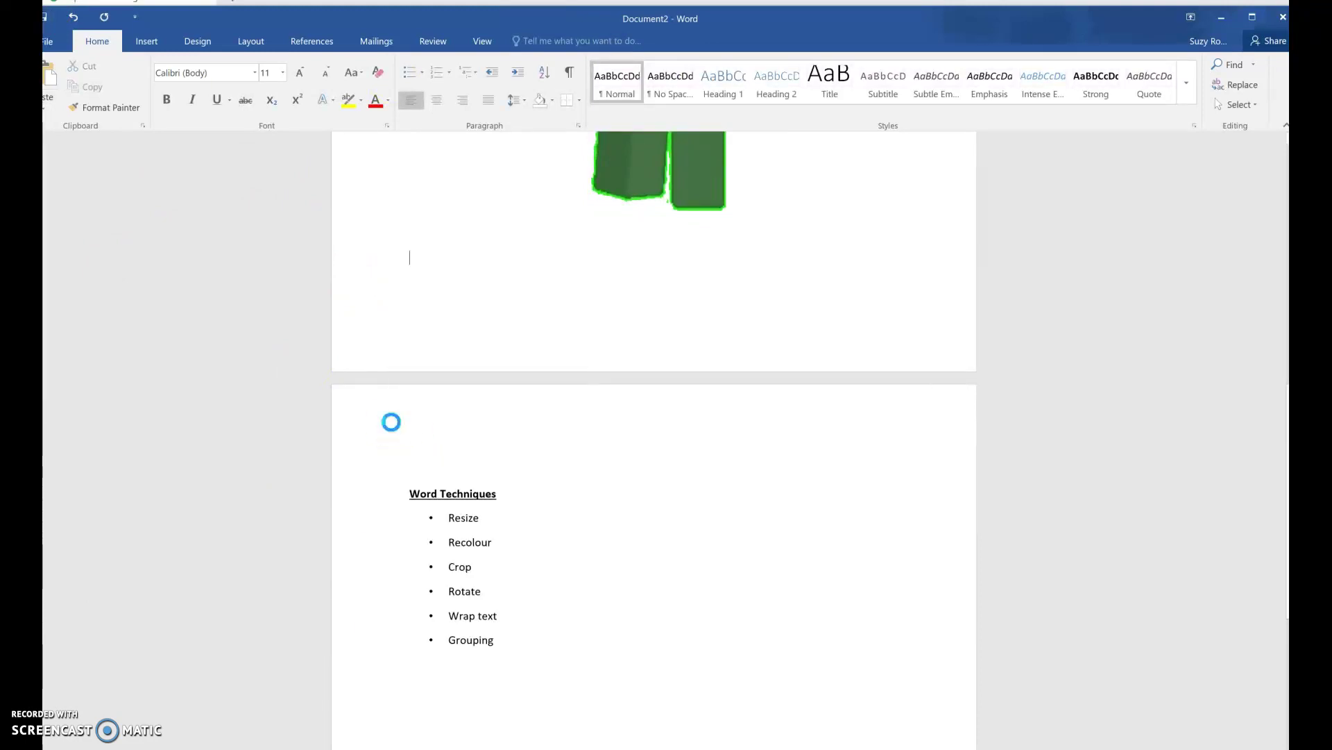
key(ctrl+v)
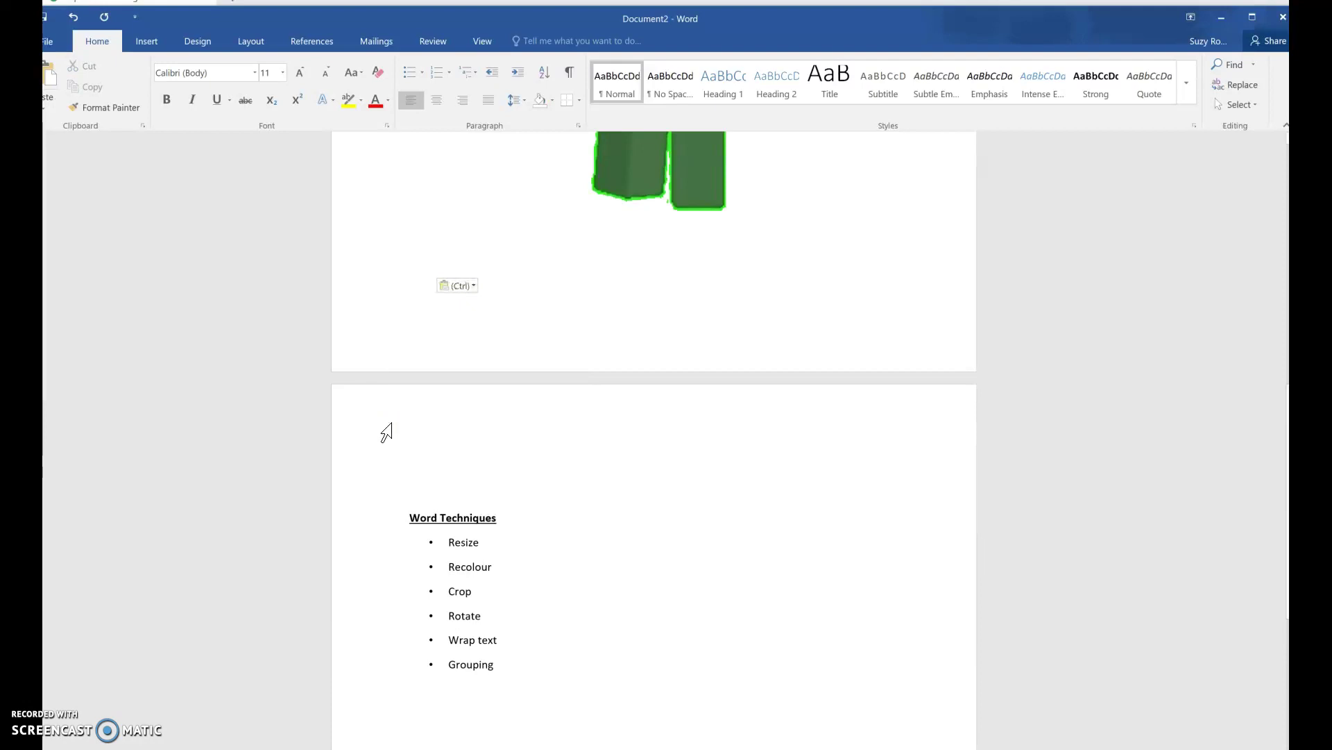
right_click(411, 468)
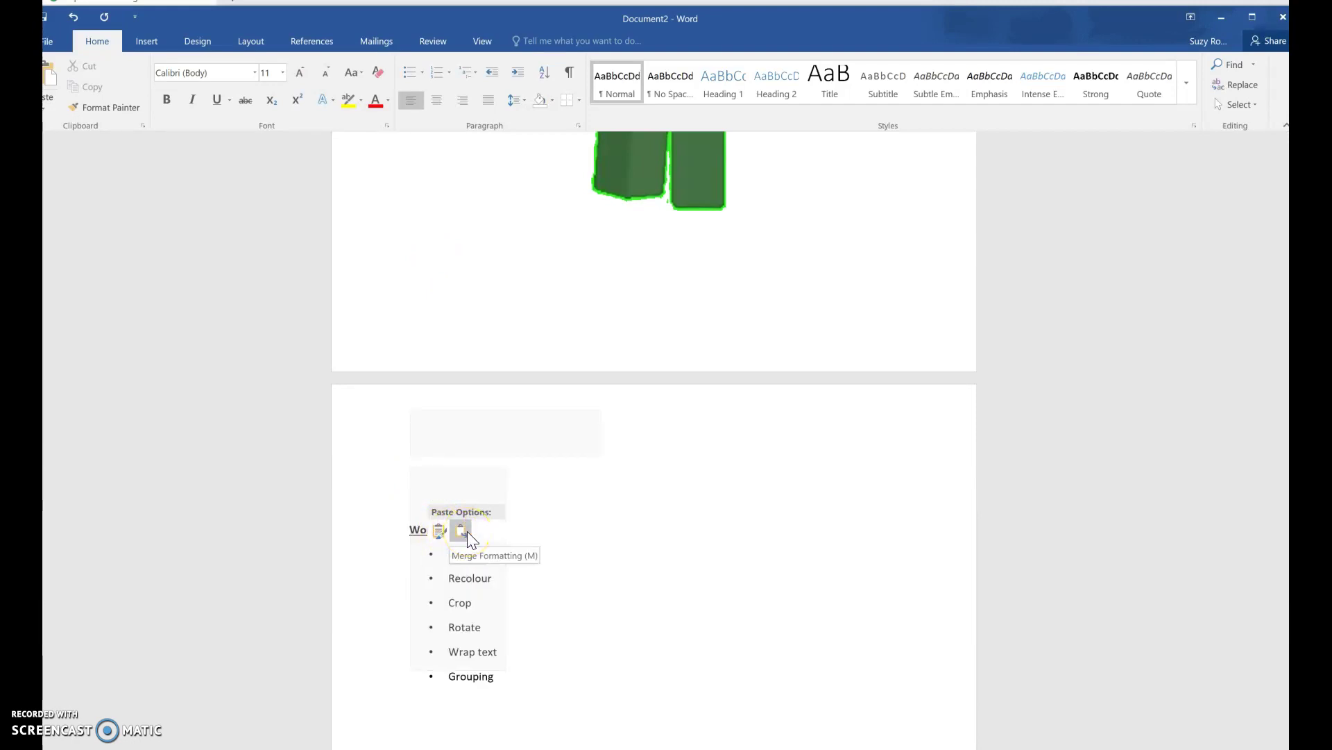
Step: Switch back to Chrome and copy the turquoise bird with outstretched wings from the "83 best Birds clip art images" result
key(alt+Tab)
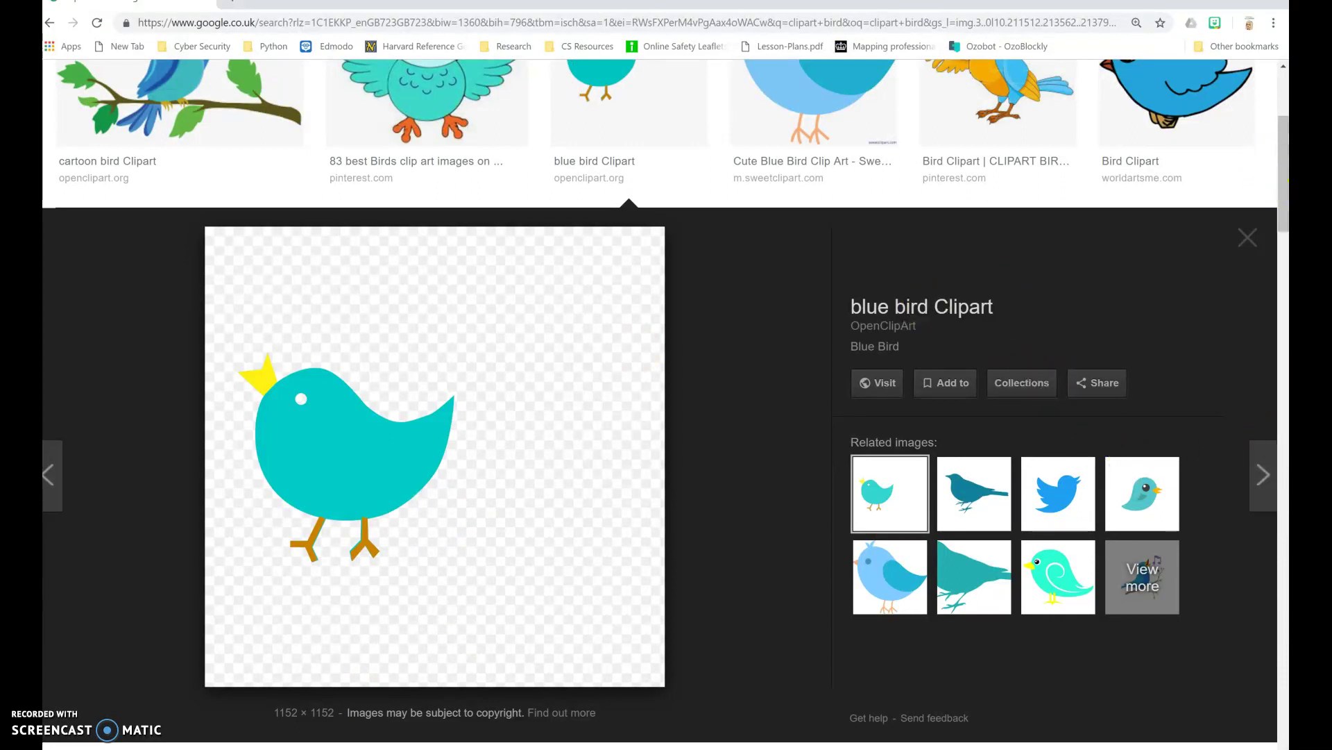
scroll(1038, 170, up, 3)
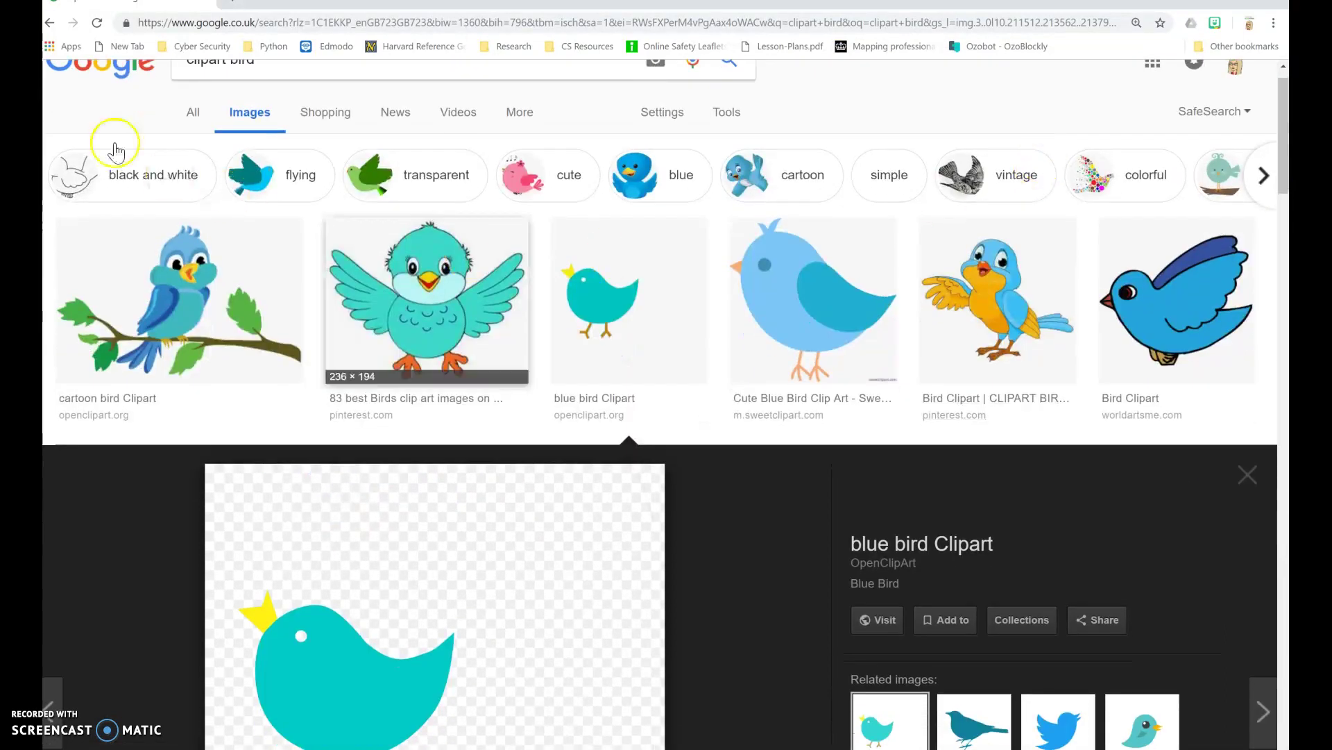
click(438, 290)
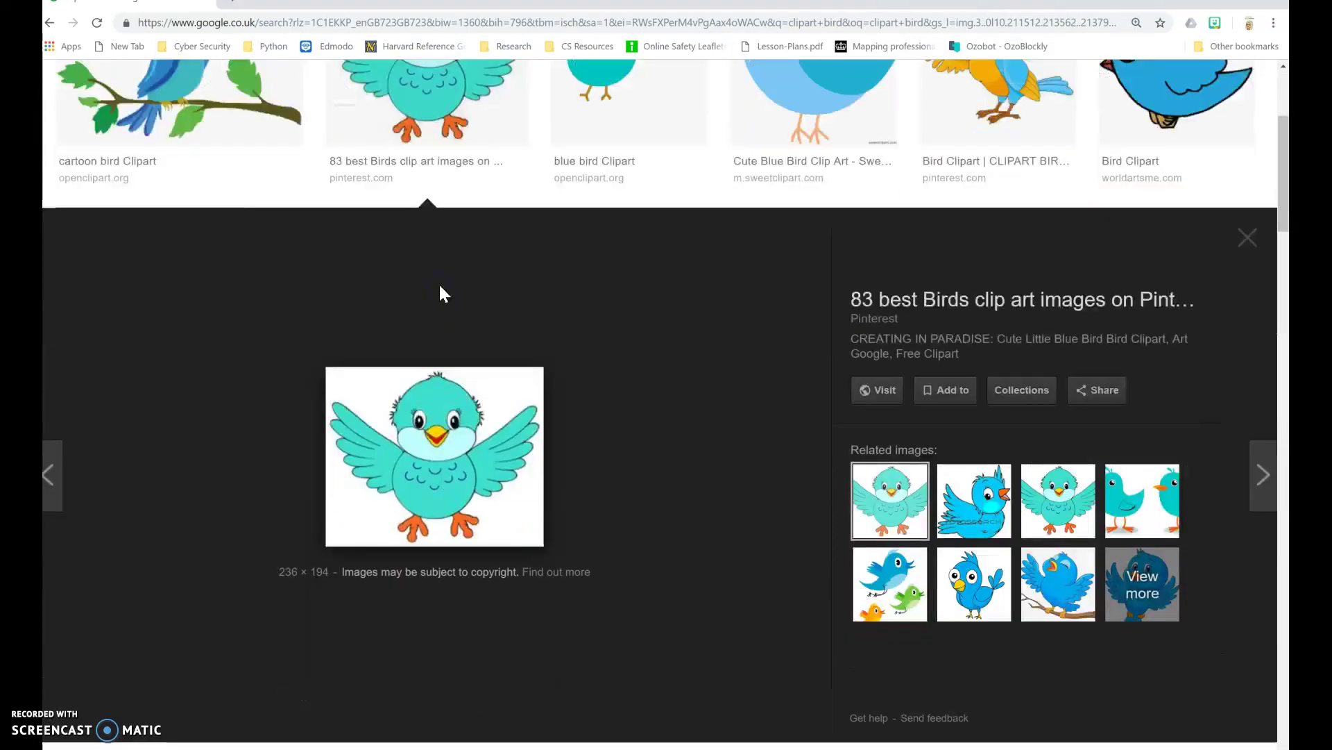
right_click(442, 400)
click(469, 557)
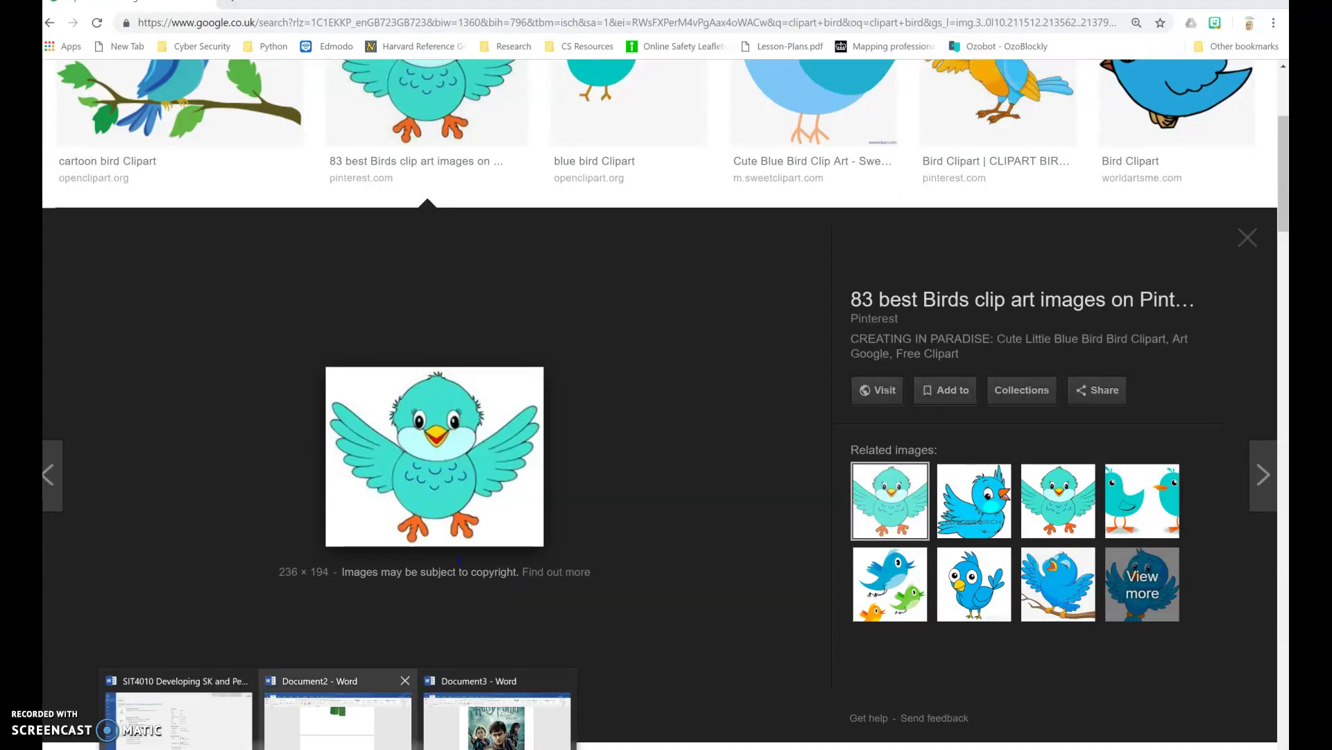
Step: Switch back to Document2 in Word and place a copy of the turquoise bird in the drawing canvas above the Roblox picture
click(495, 718)
scroll(654, 430, up, 6)
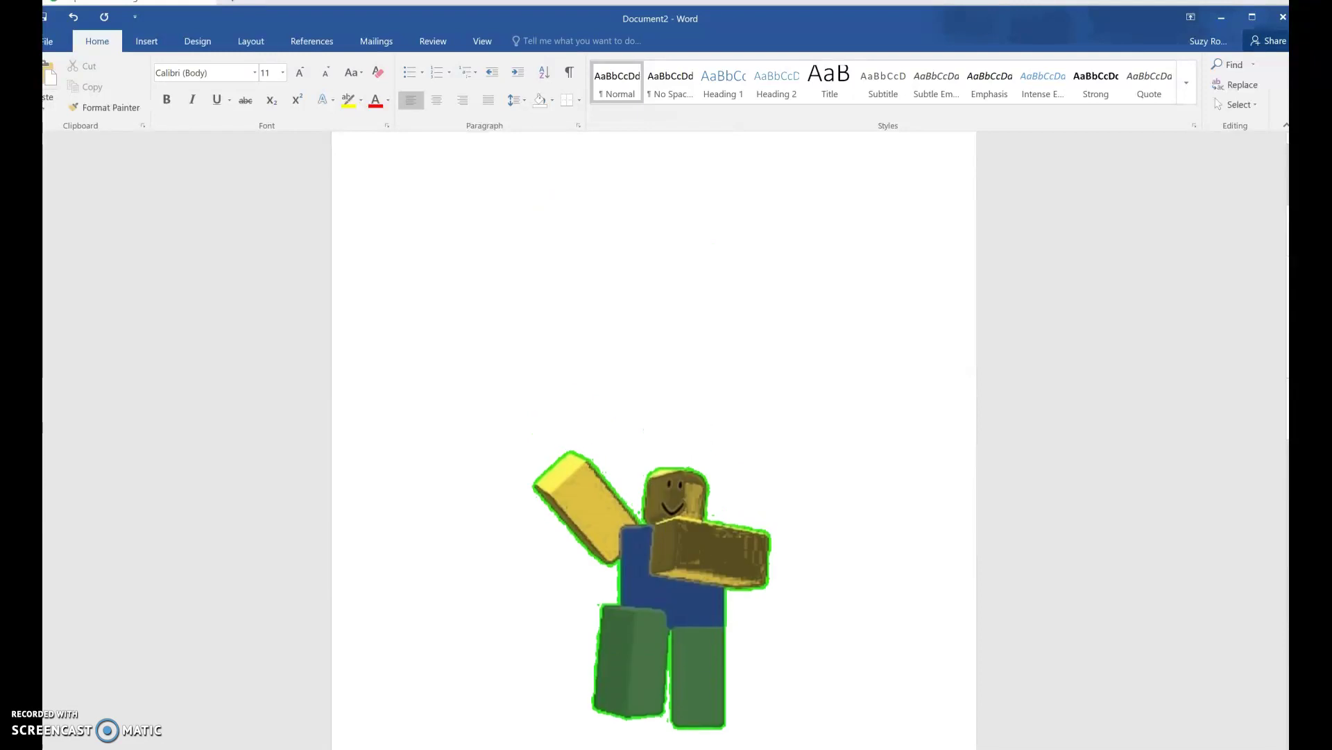
scroll(654, 440, down, 4)
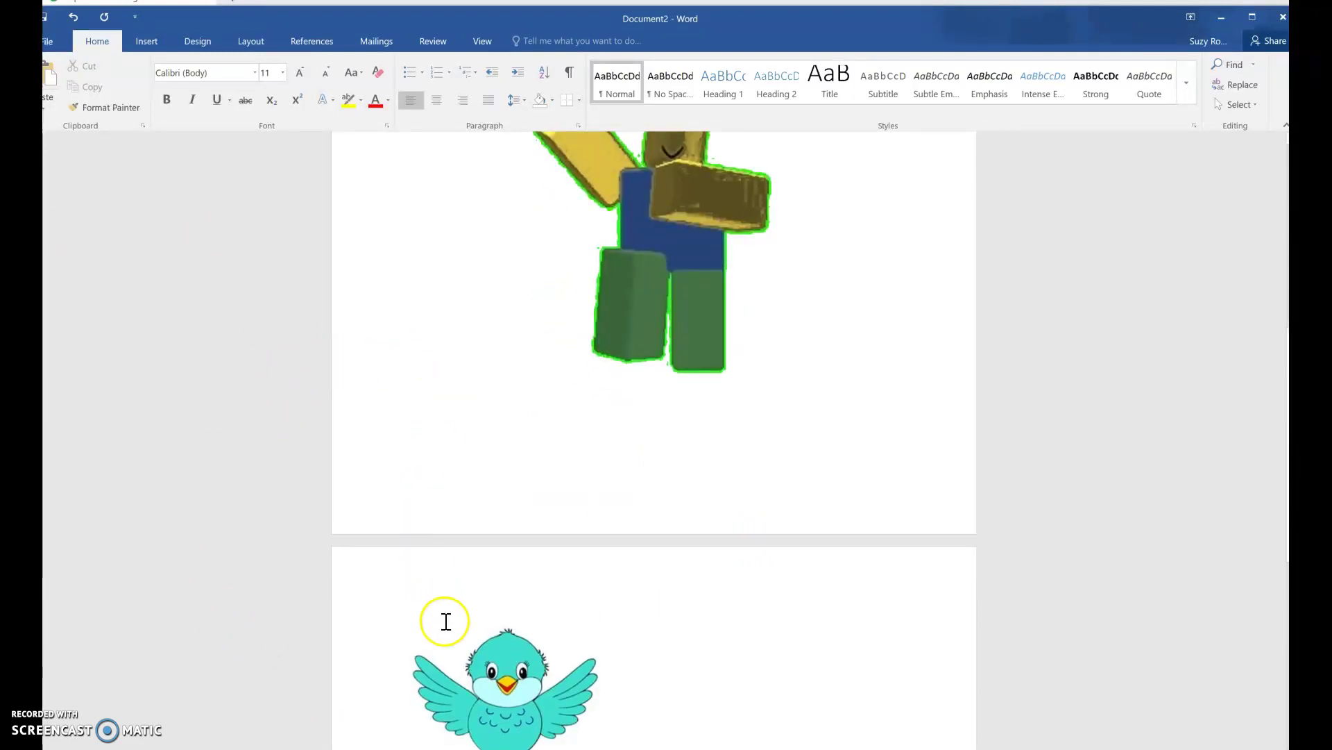
click(483, 670)
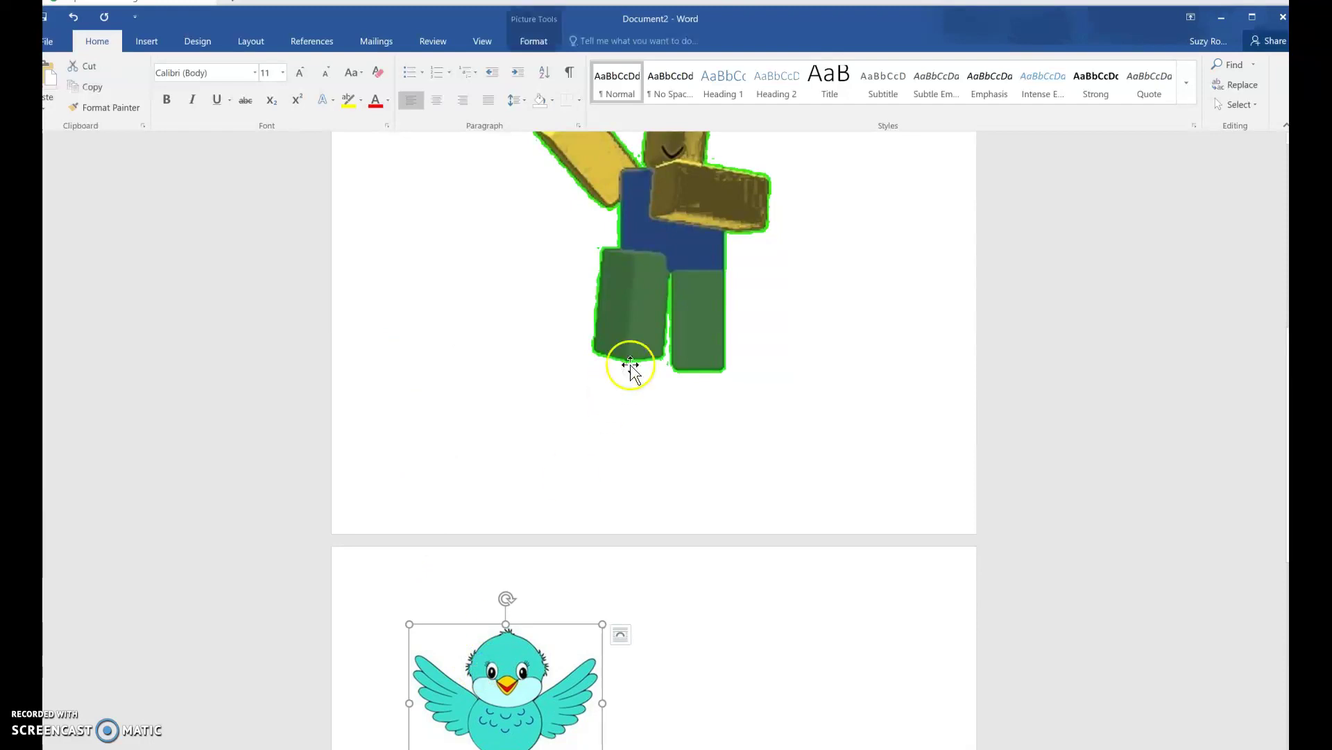
scroll(636, 363, up, 4)
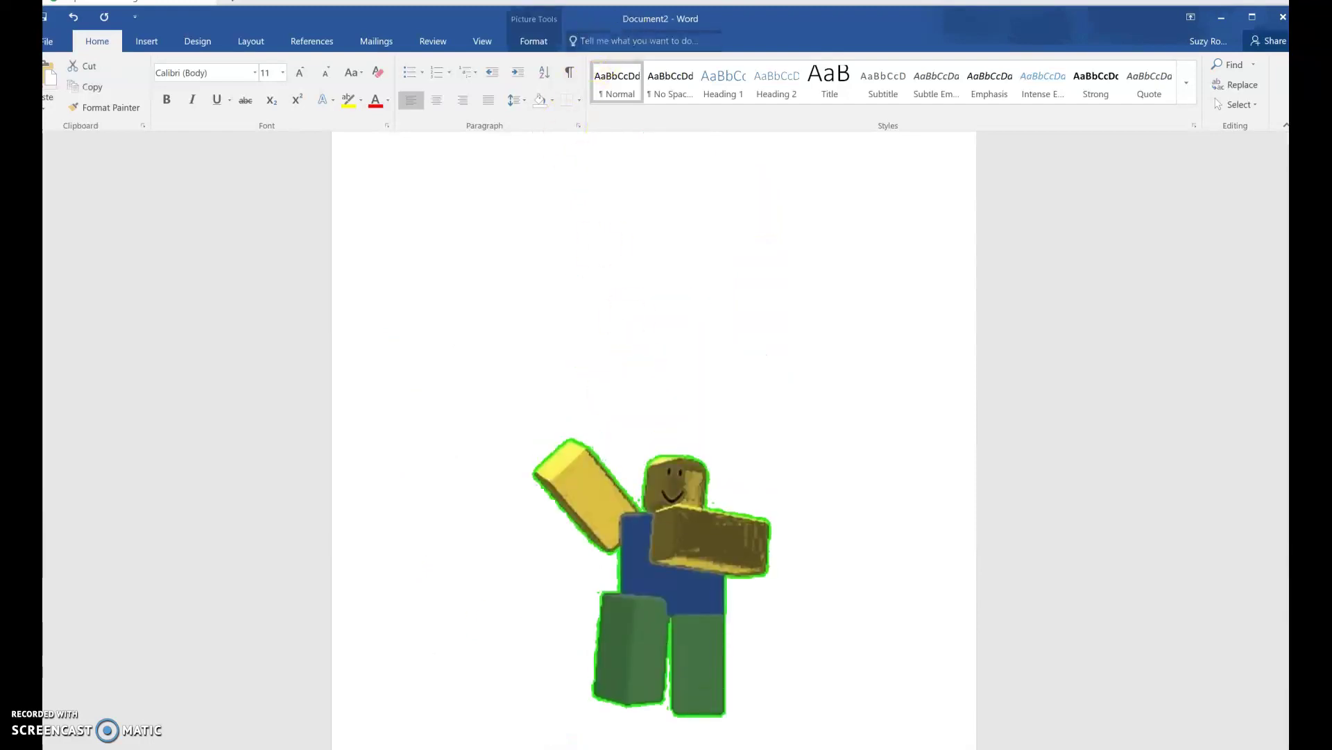
click(590, 338)
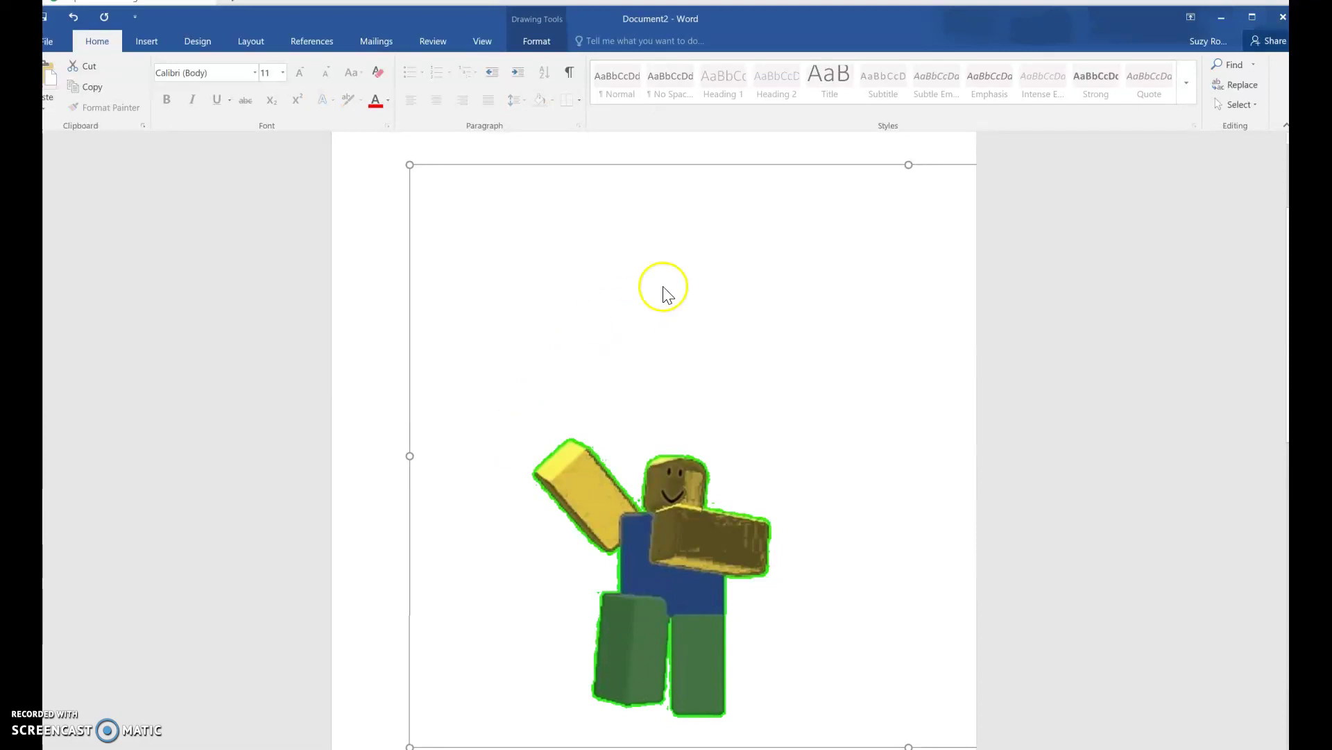
key(ctrl+v)
Step: Shrink the turquoise bird and place it just above the Roblox figure's raised hand
drag(615, 328, 587, 351)
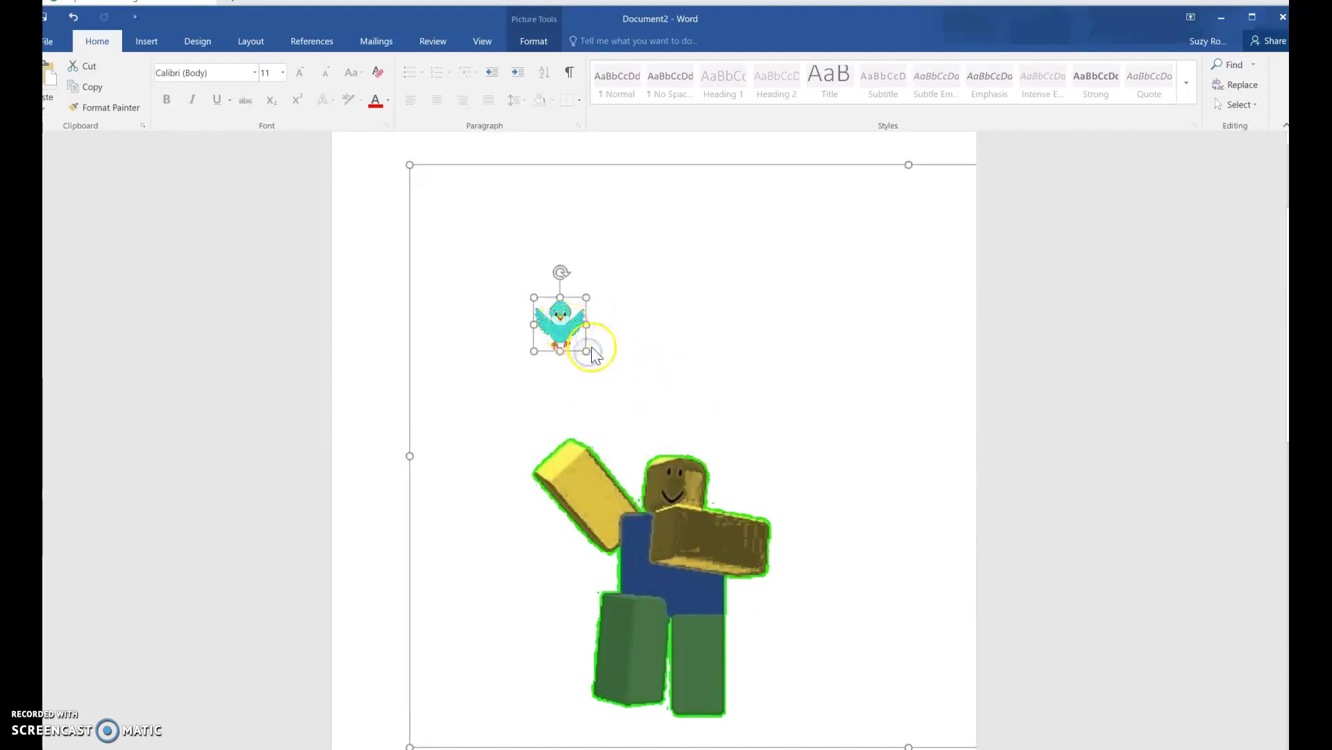
key(ctrl+z)
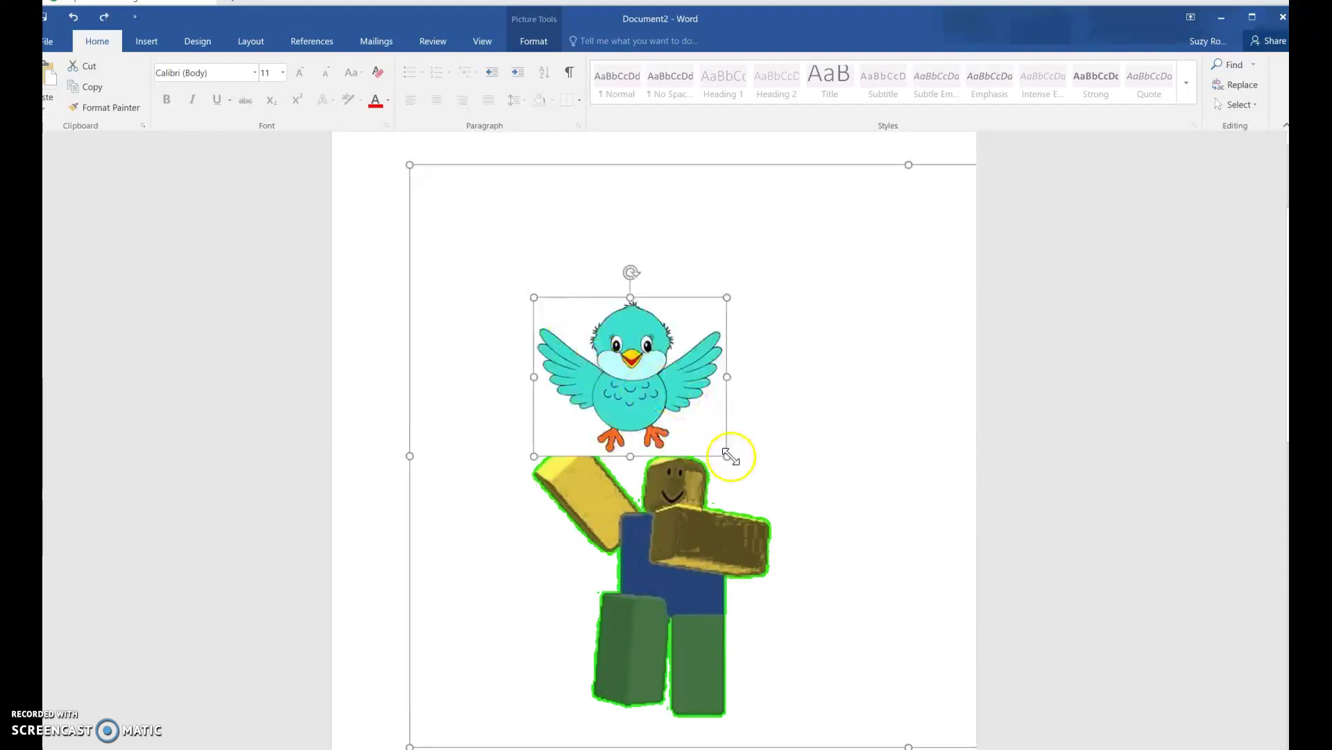
drag(726, 457, 584, 418)
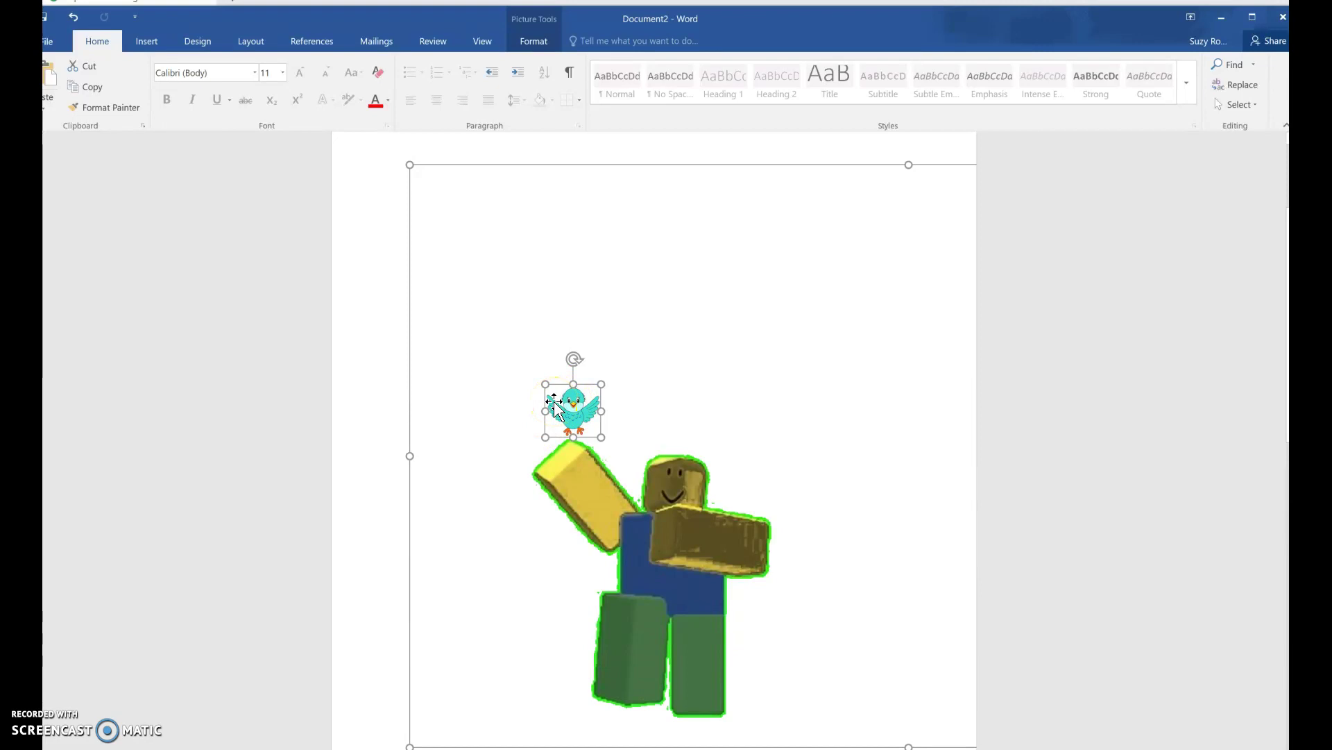
Step: Group the bird with the Roblox picture and move the group up within the drawing canvas
click(656, 515)
ctrl+click(647, 524)
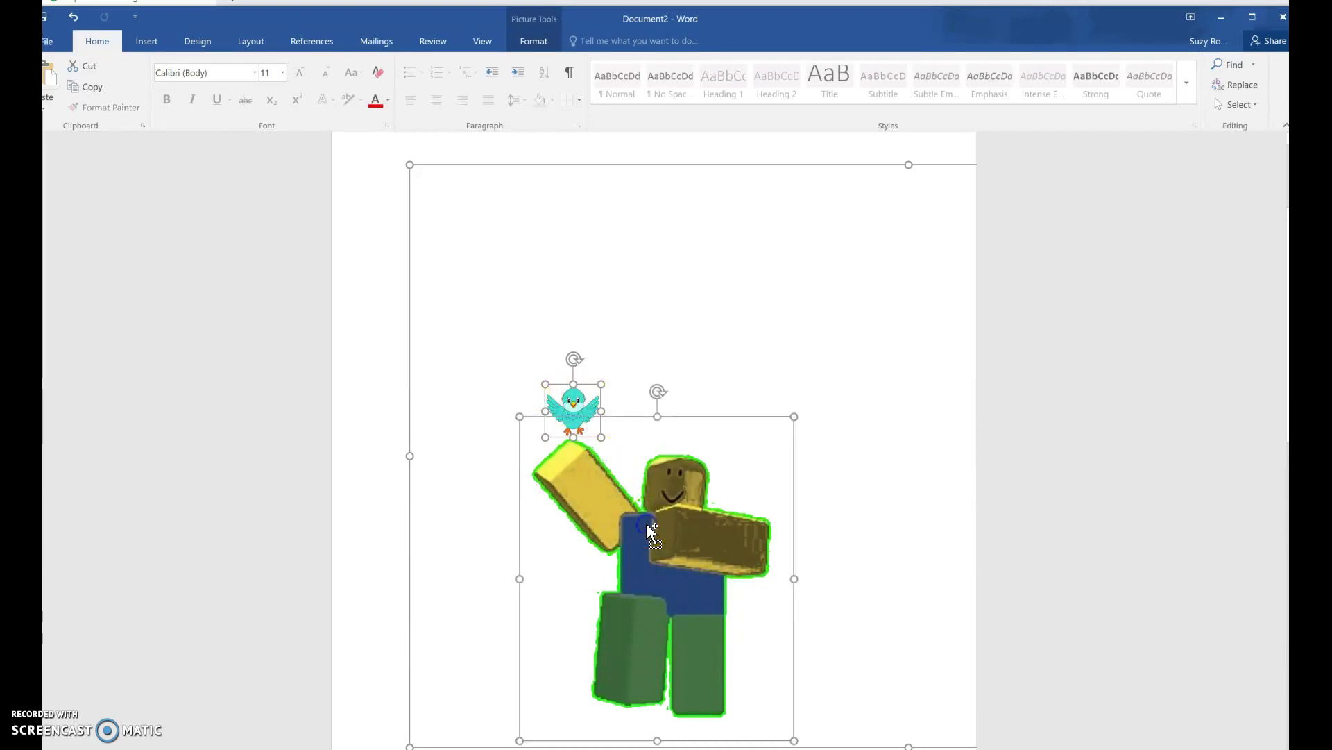
right_click(605, 486)
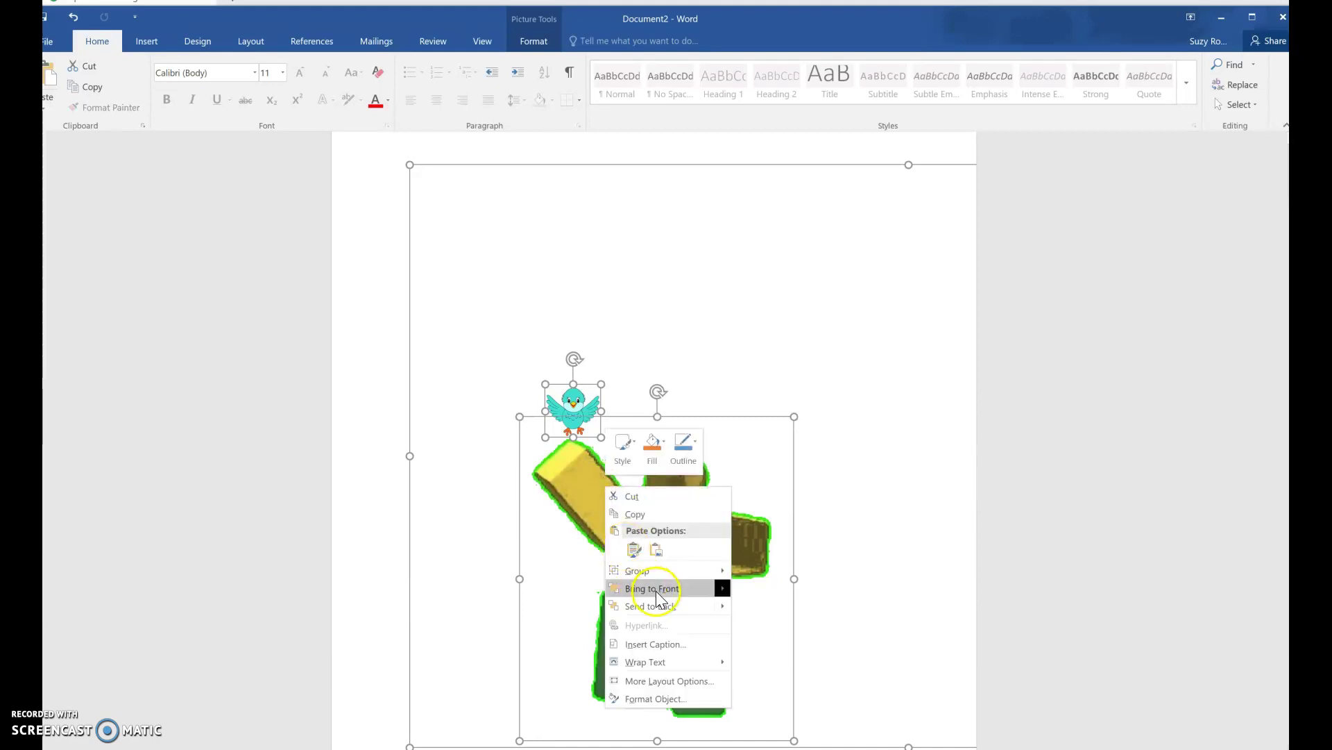
click(661, 572)
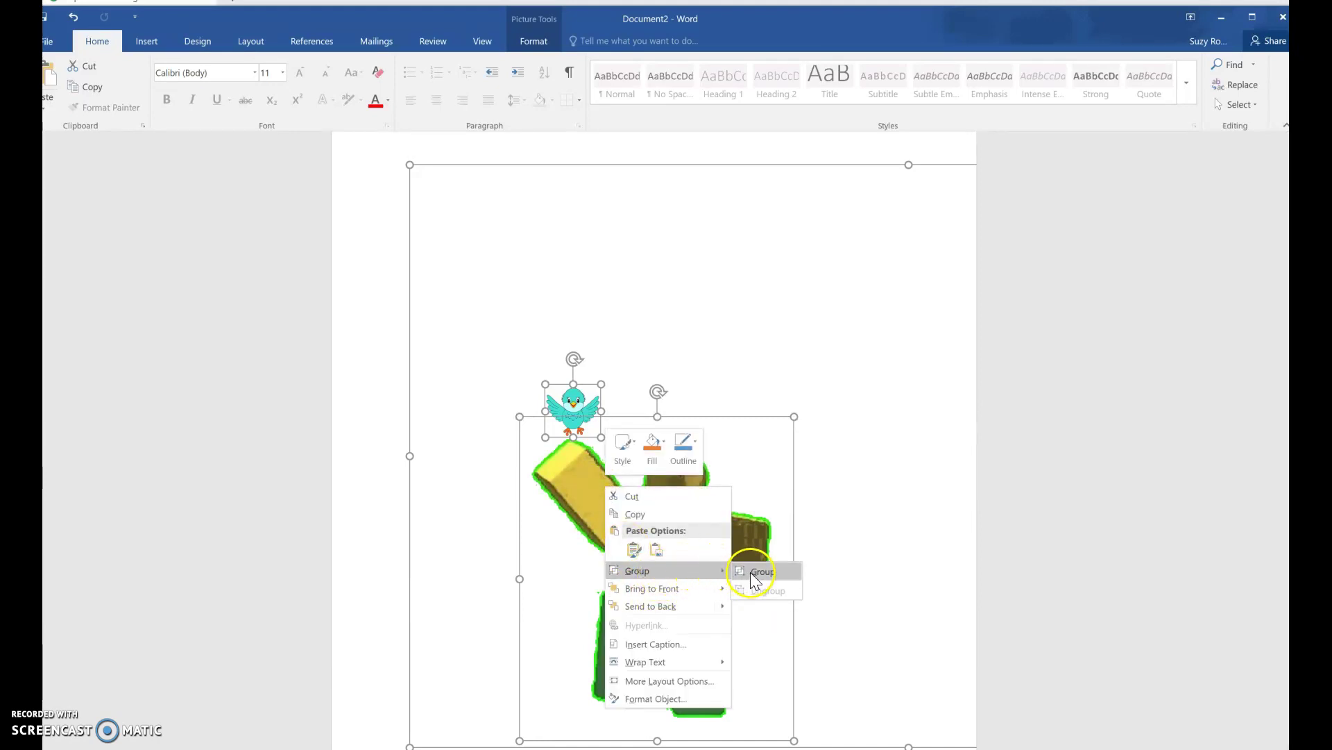
click(751, 572)
mouse_move(646, 570)
mouse_down()
mouse_move(738, 479)
mouse_move(661, 458)
mouse_up()
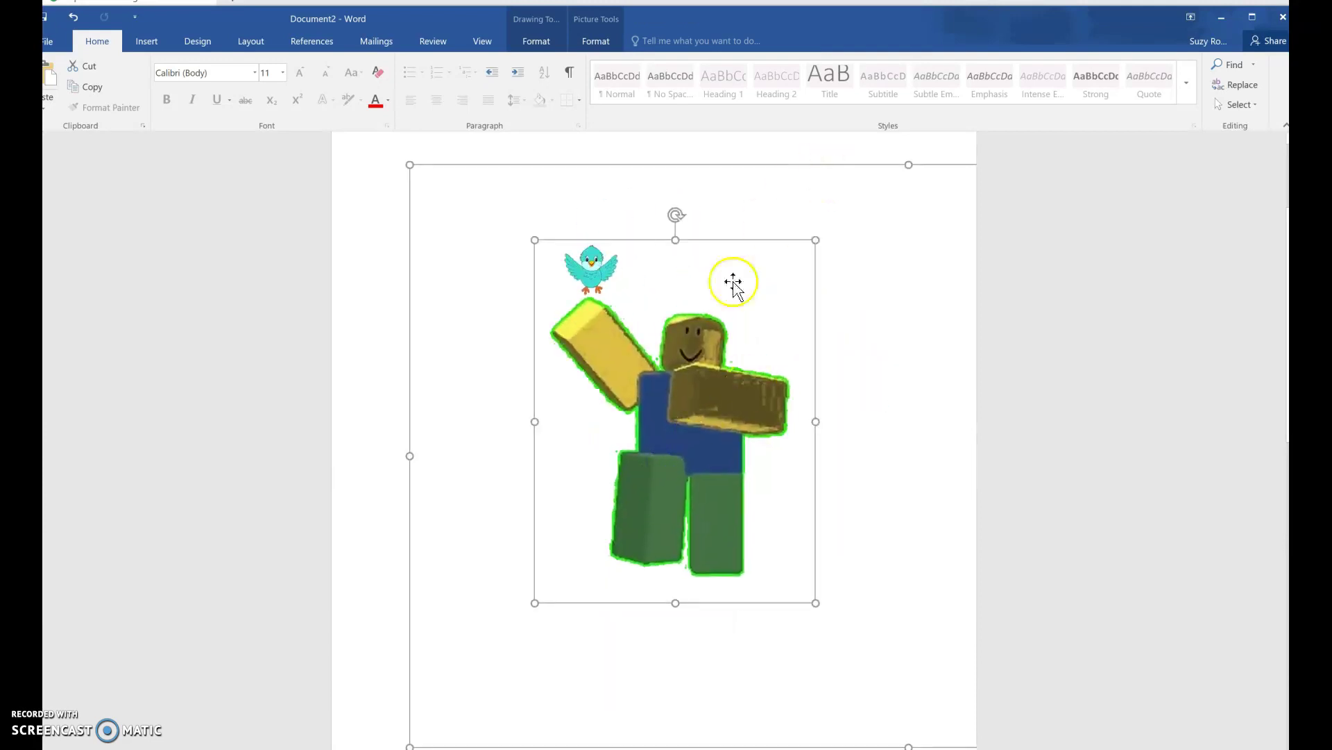
Step: Delete the Roblox picture from the group and undo the deletion
click(719, 319)
key(Delete)
key(ctrl+z)
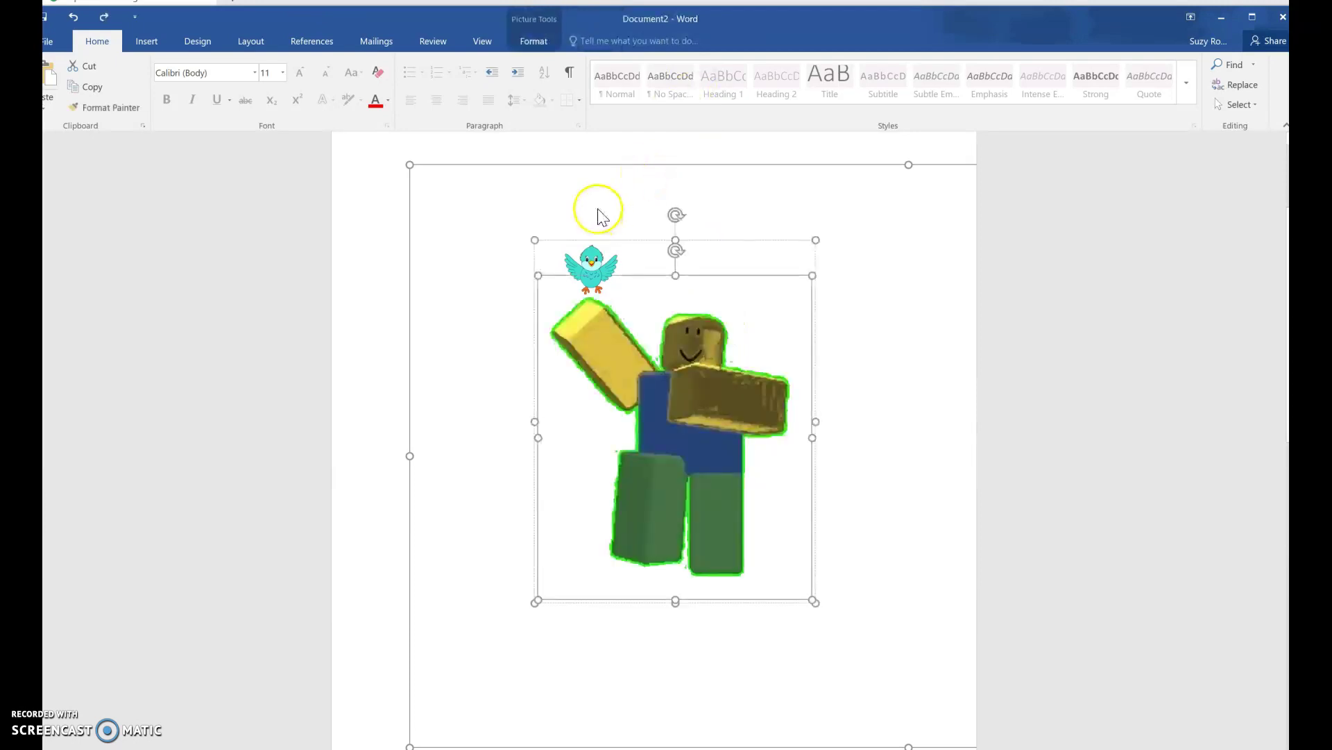
Step: Remove the drawing canvas, and replace the large bird above the Word Techniques list with the canvas's small bird and Roblox pictures
click(590, 258)
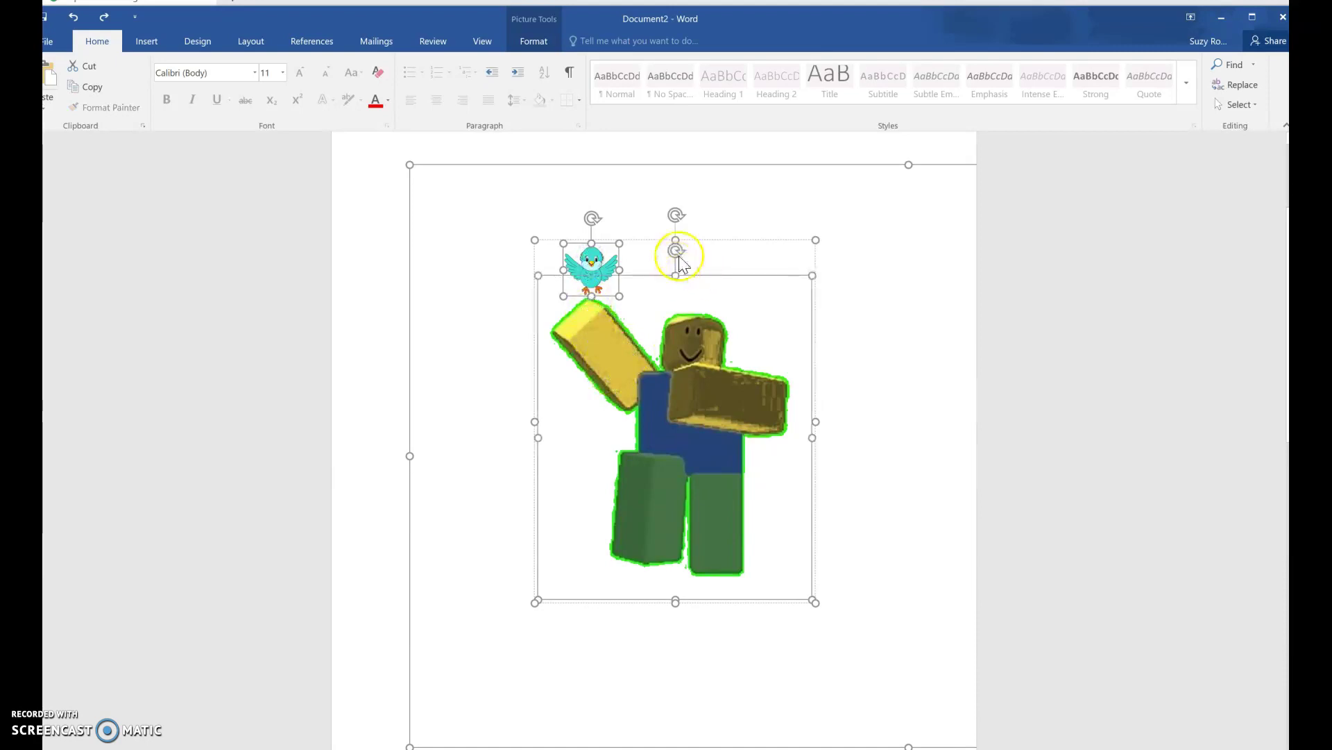
key(Delete)
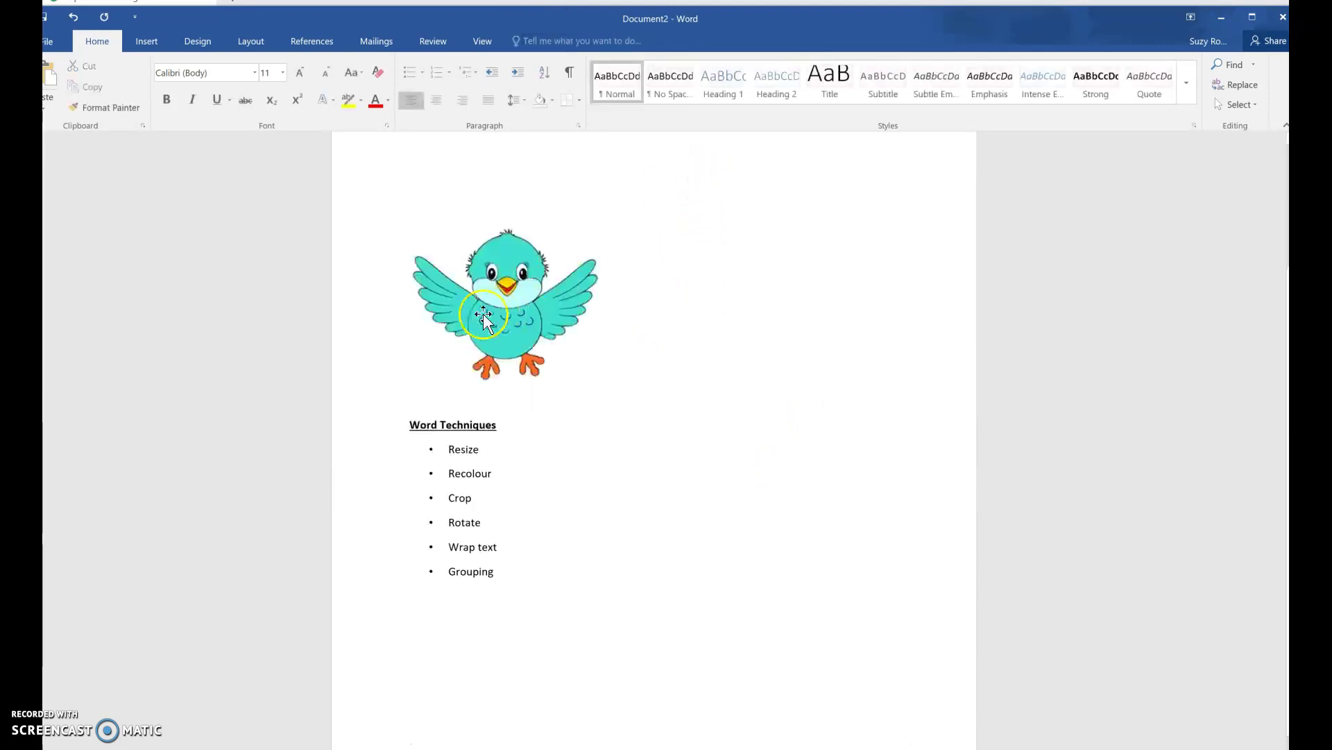
click(485, 314)
key(Delete)
key(ctrl+v)
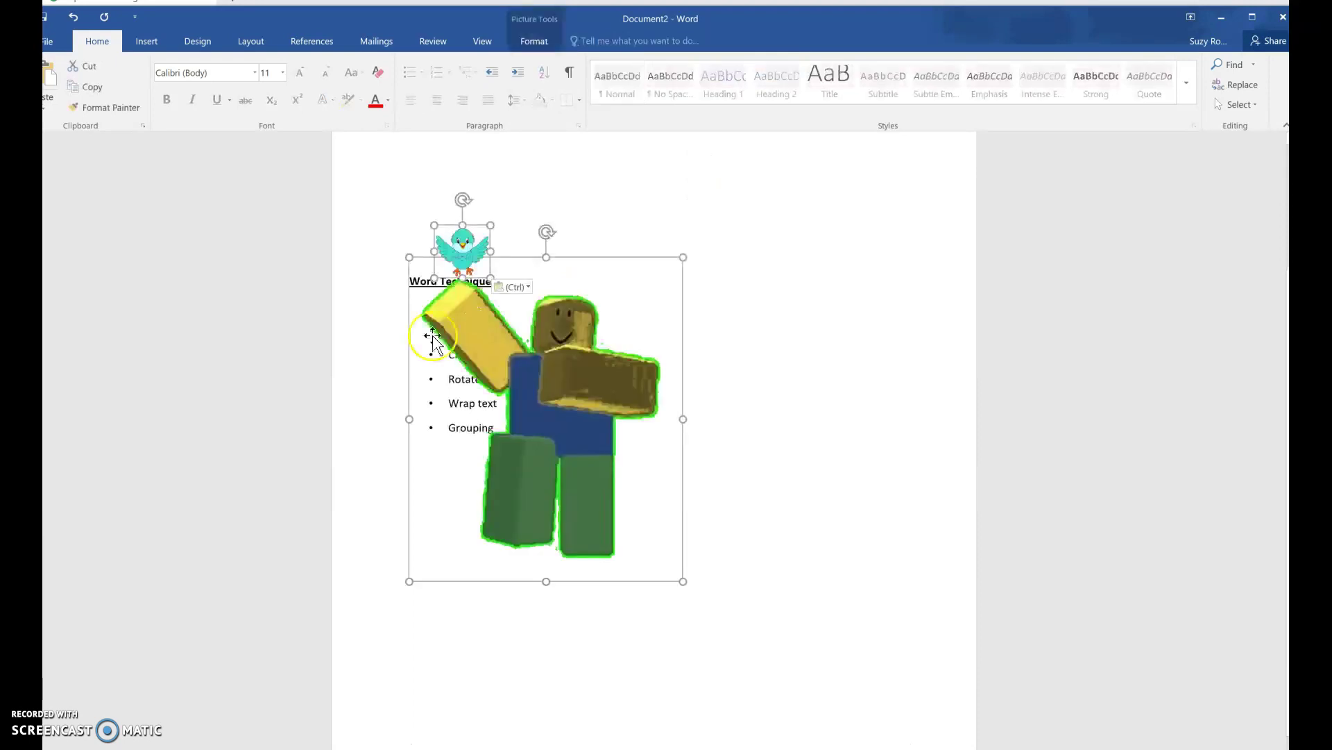
Step: Move the bird and Roblox pictures up the page so that they sit just beside the Word Techniques list
drag(607, 262, 669, 167)
click(1089, 274)
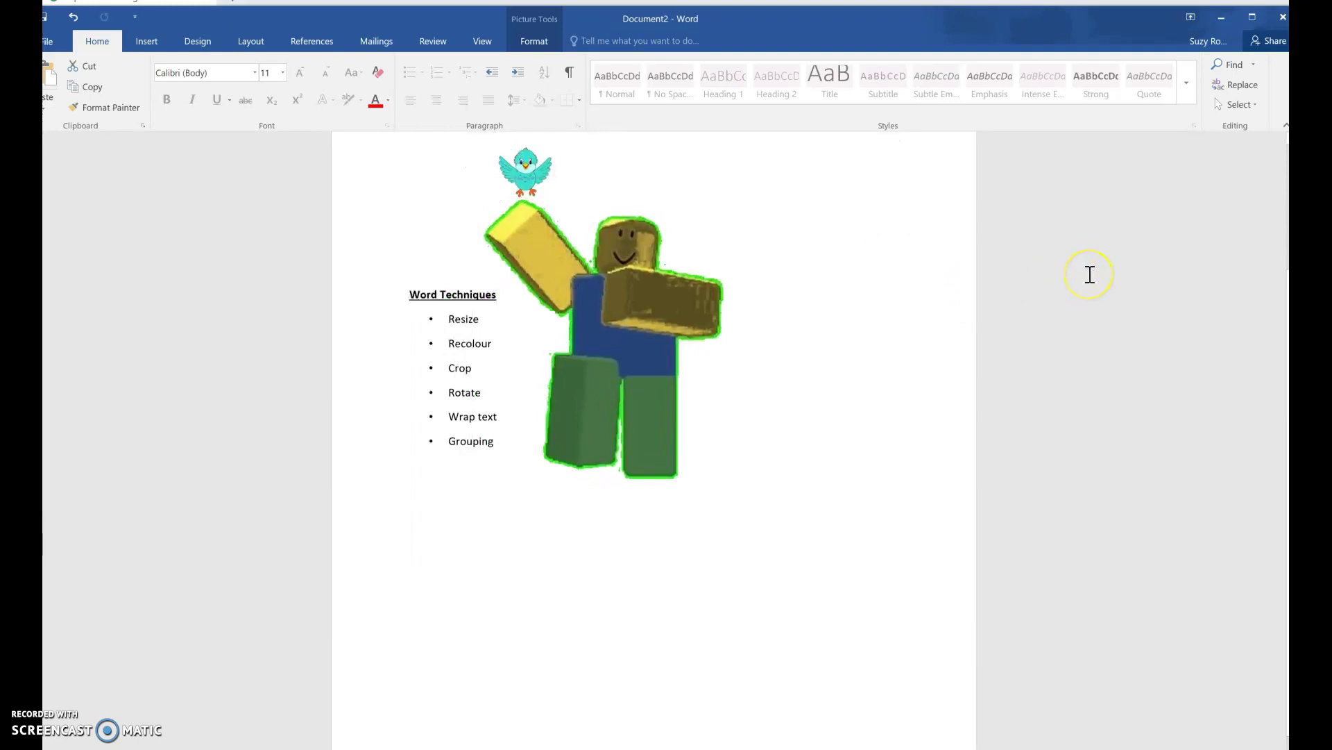
key(ctrl+z)
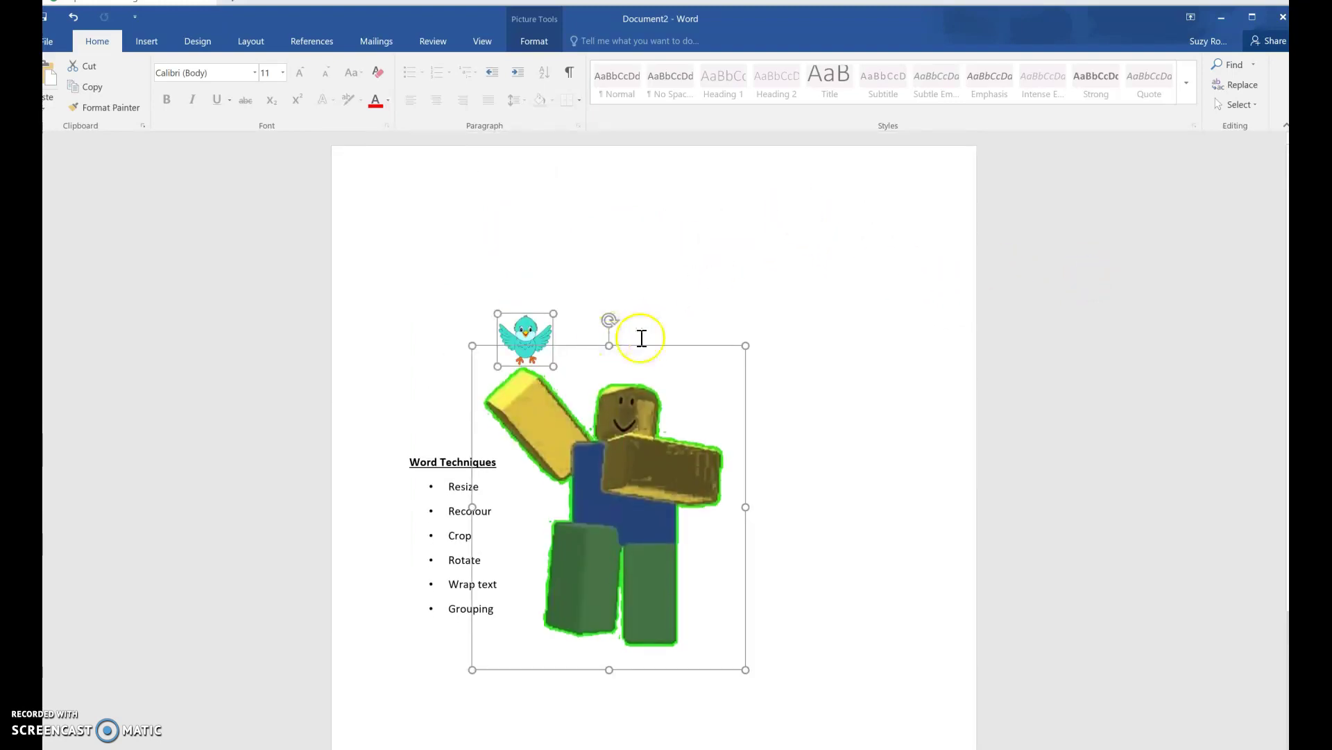
drag(651, 343, 666, 227)
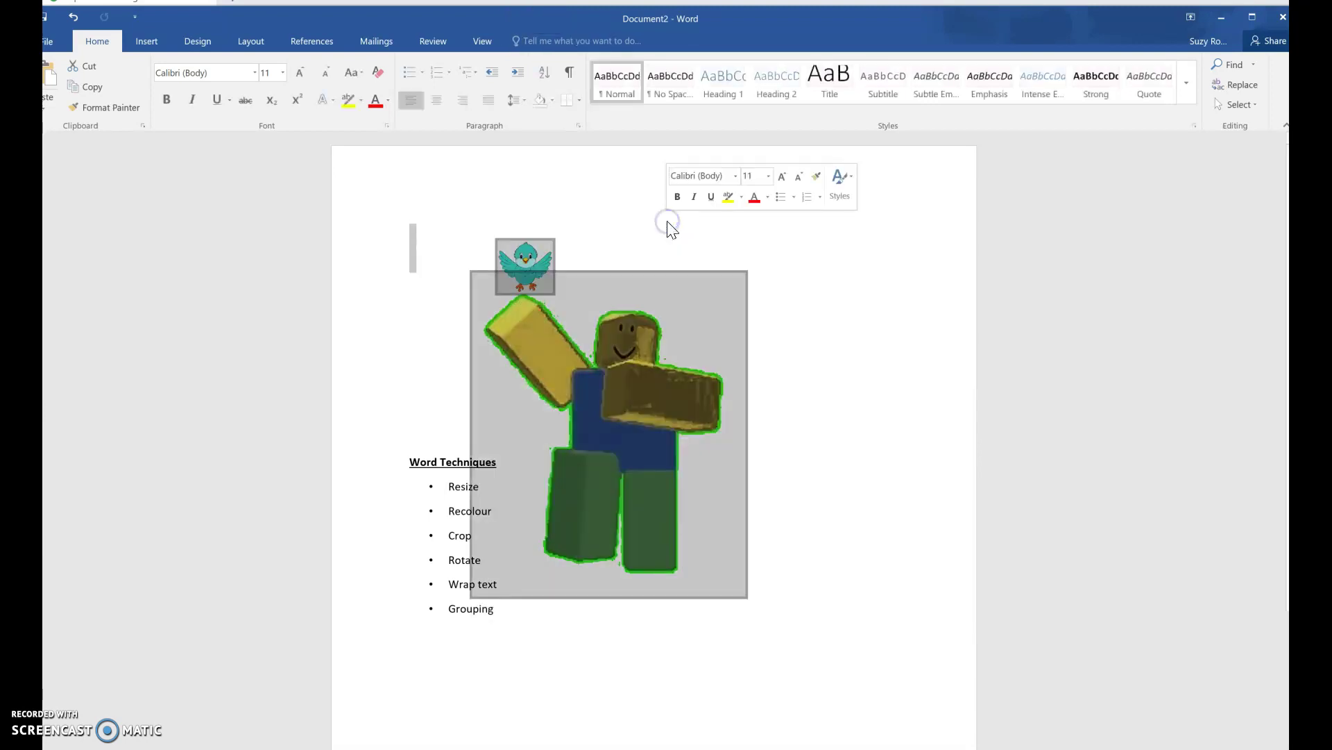
Step: Delete the selected bird and Roblox pictures and undo the deletion
key(Delete)
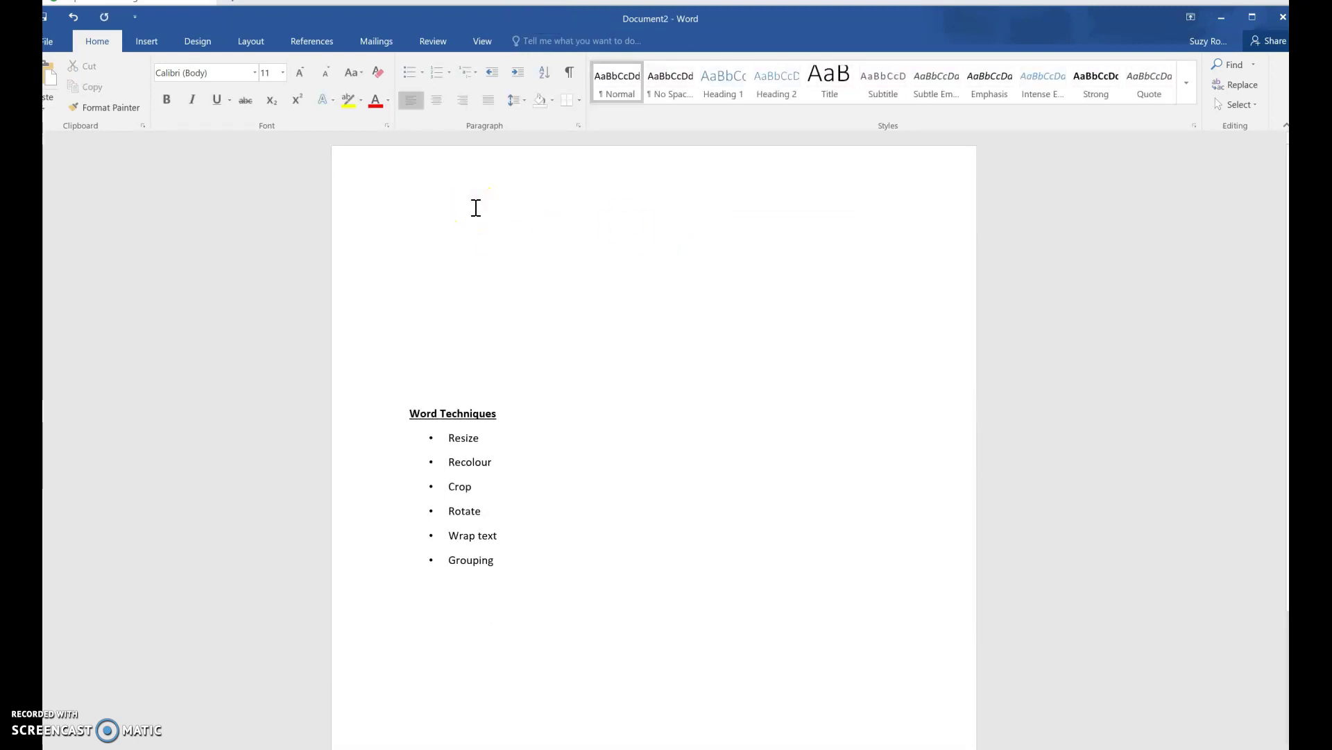
key(ctrl+z)
click(467, 443)
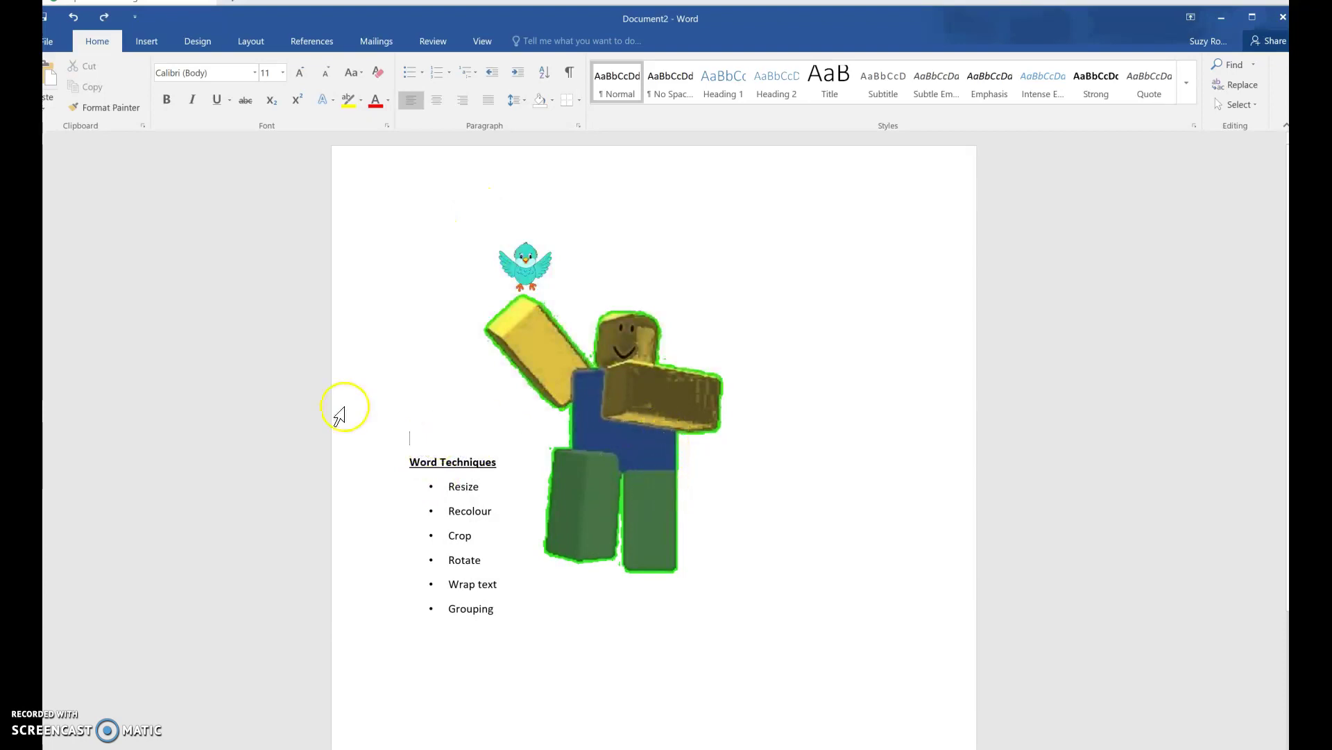
Step: Switch to Chrome, search Google for "roblox noob definition" and show all web results instead of images
key(alt+Tab)
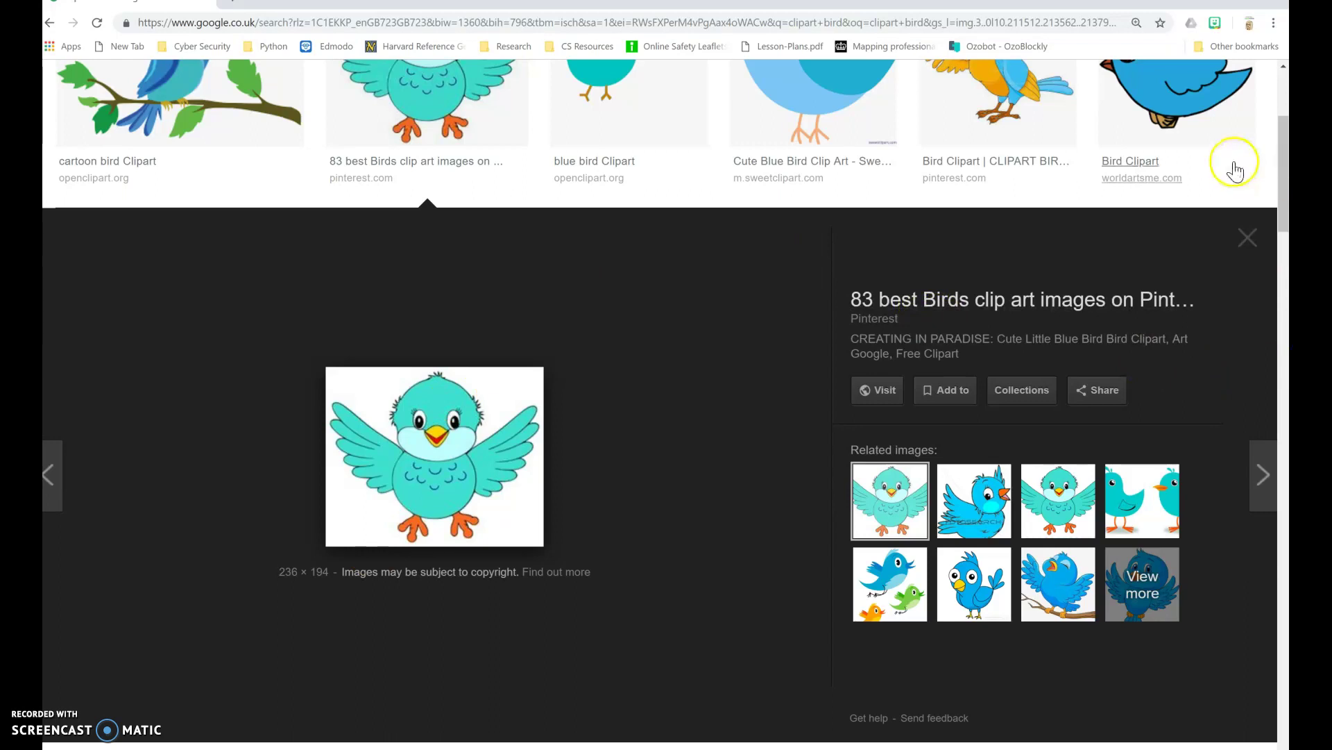
drag(1280, 169, 1216, 88)
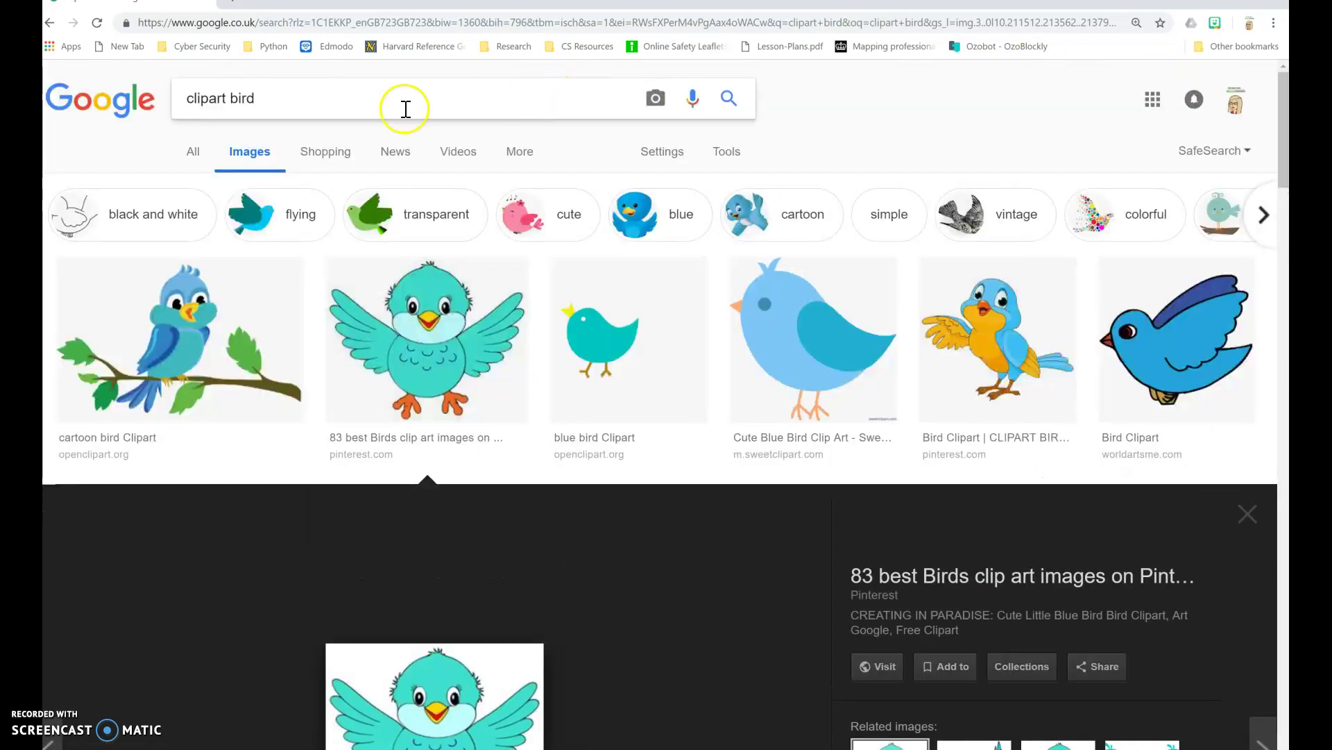
drag(295, 98, 44, 107)
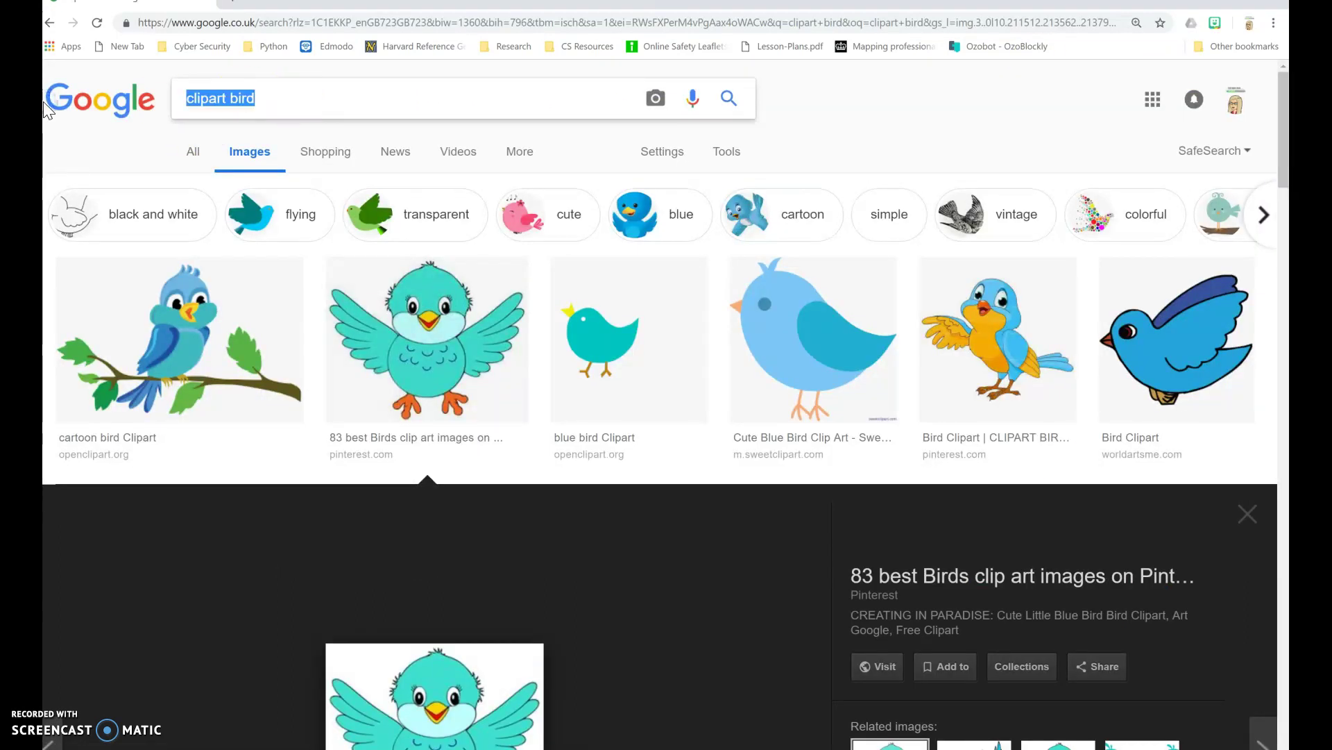
text(roblox )
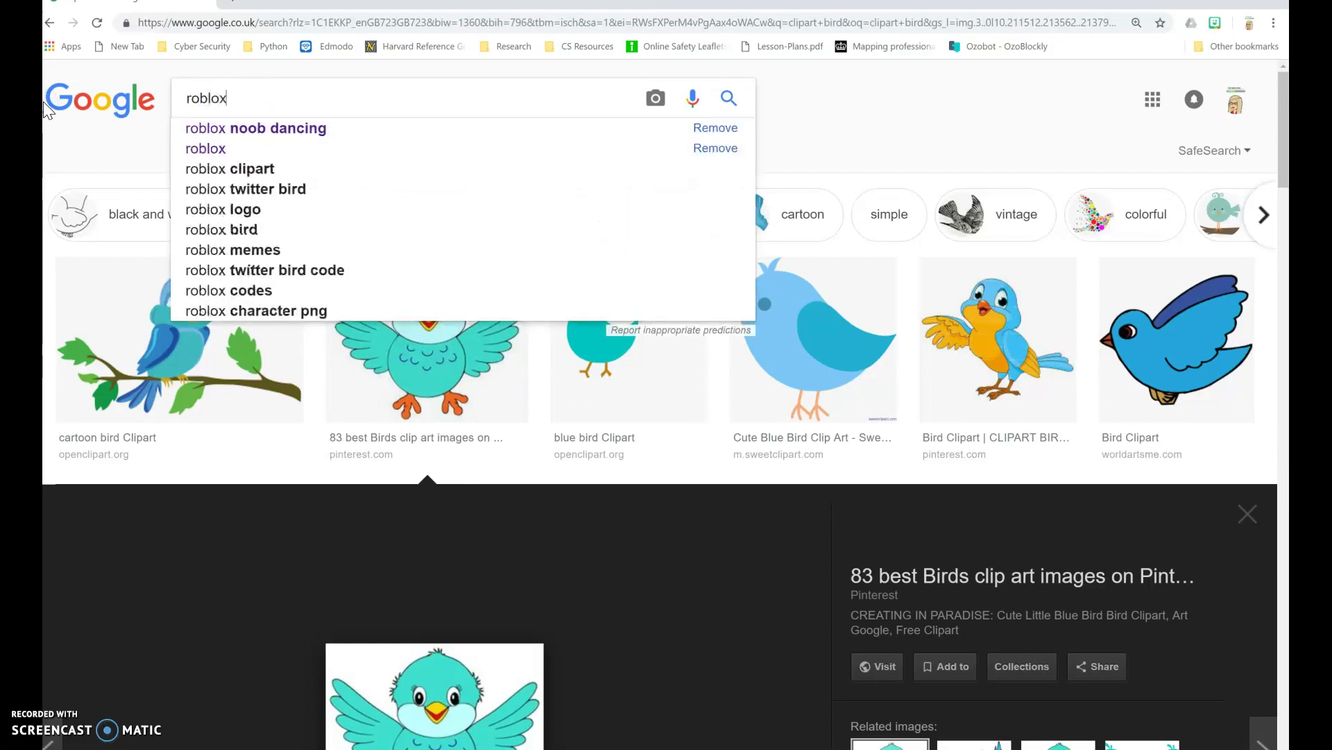
text(noo)
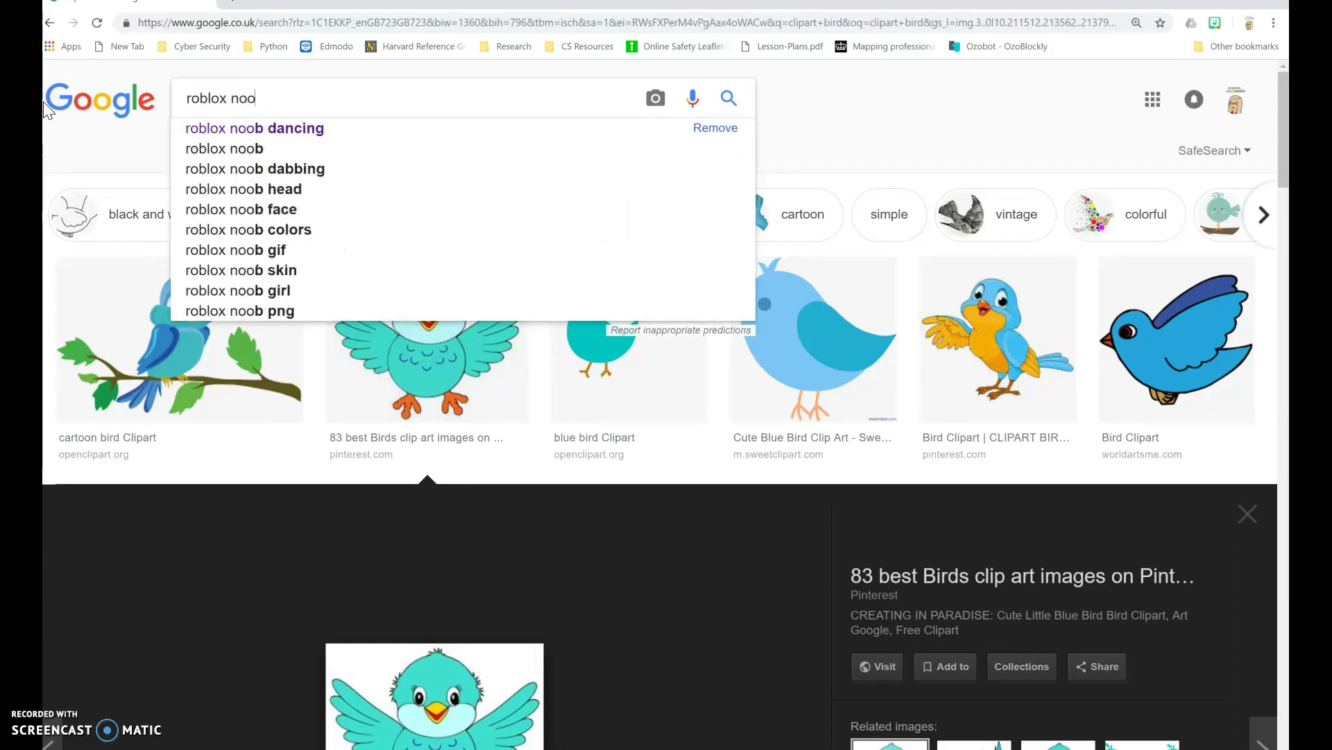
text(b definition)
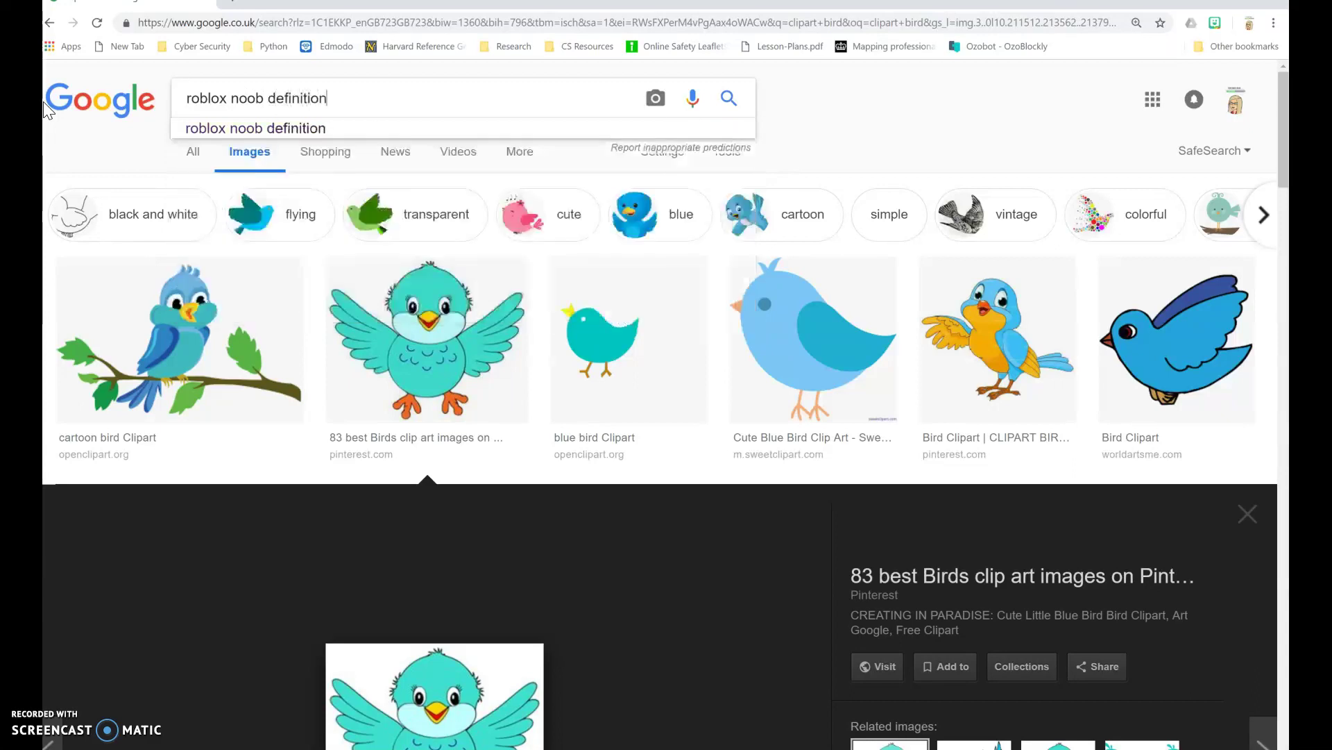
key(Return)
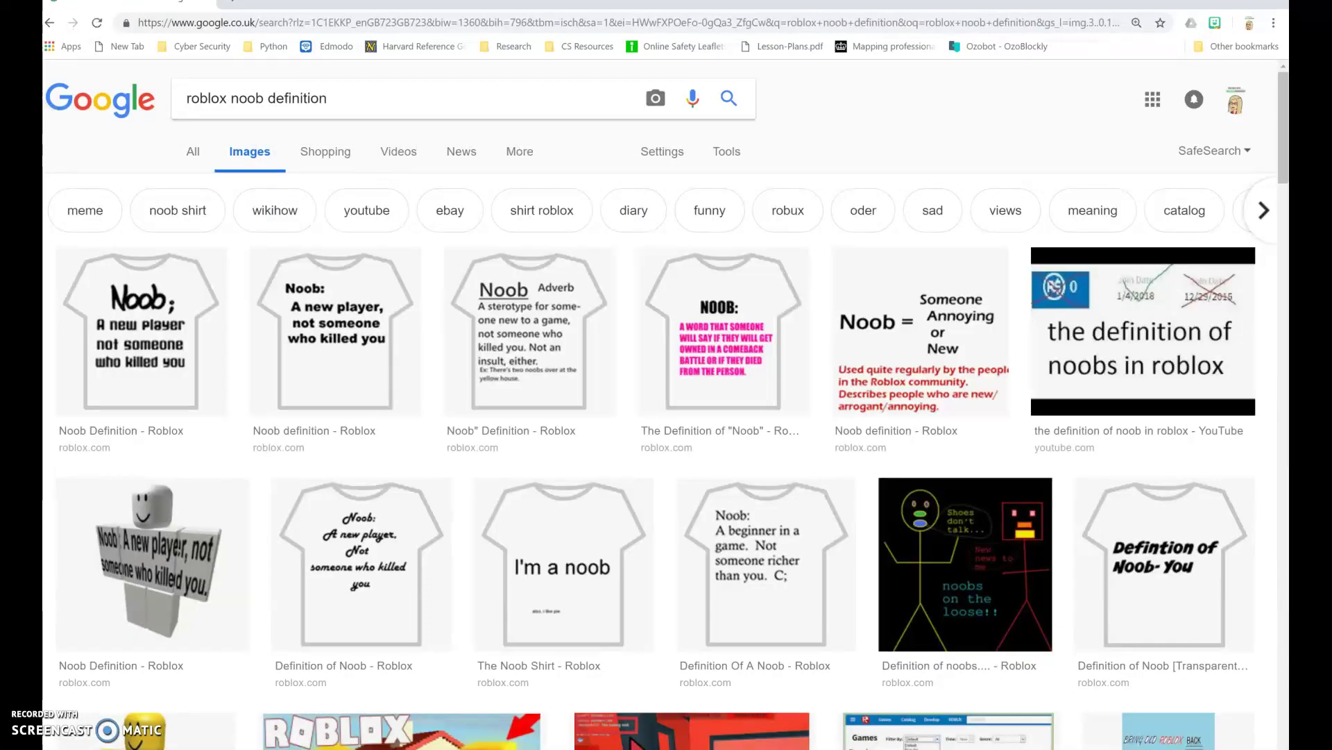
scroll(659, 402, down, 1)
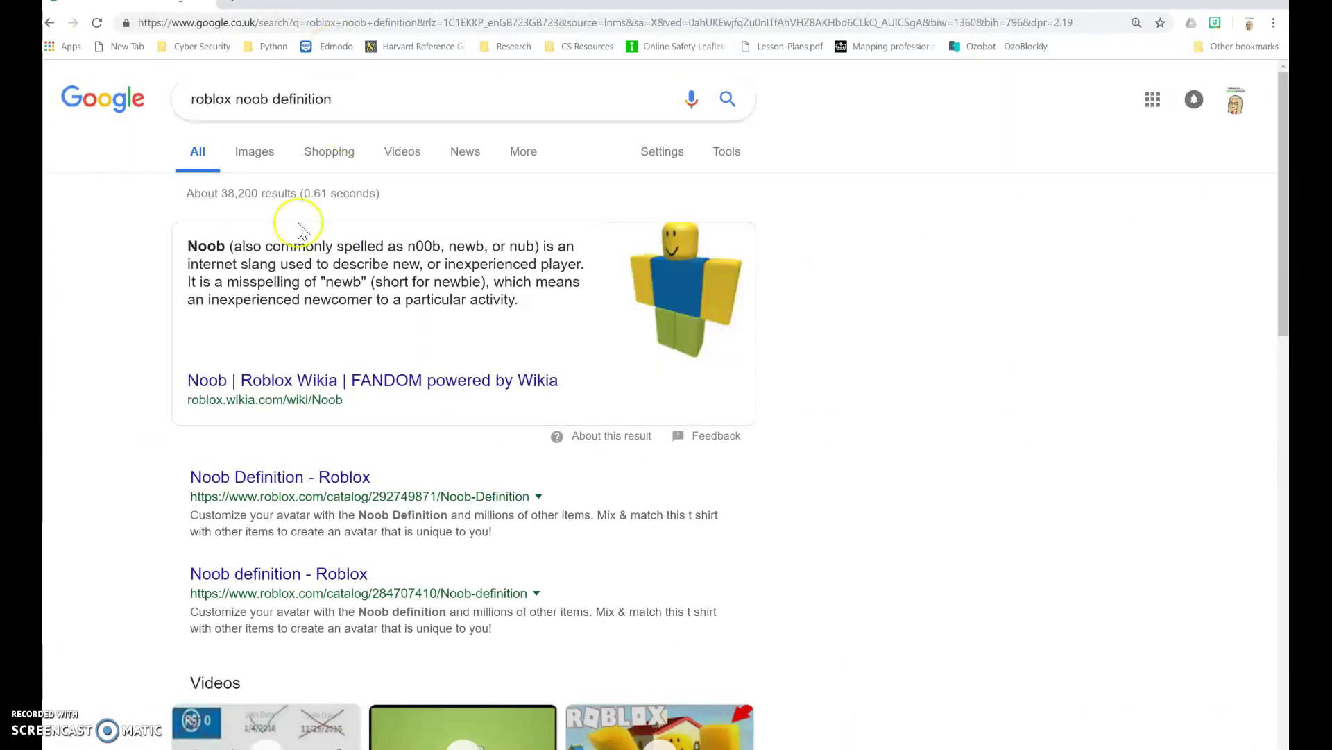
Step: Copy the full Noob definition paragraph from the featured Roblox Wikia result
drag(187, 246, 585, 316)
right_click(458, 274)
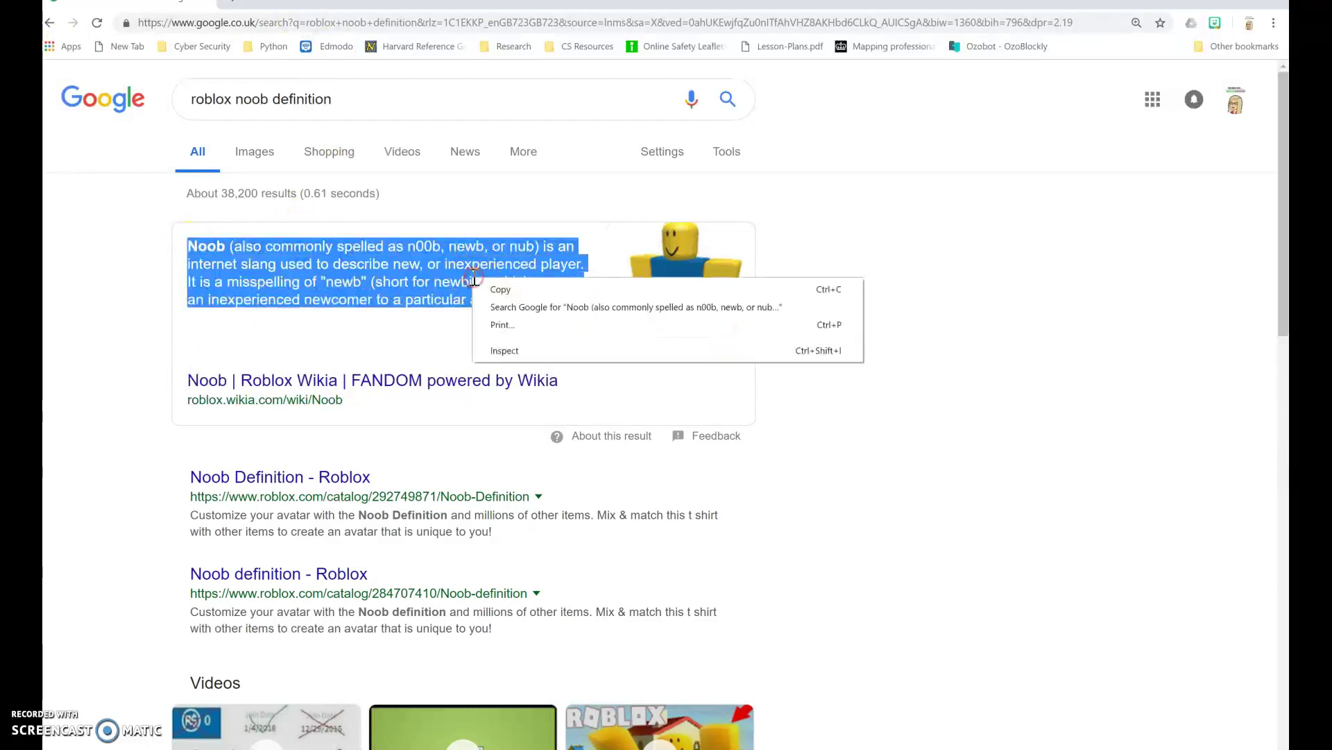
click(490, 295)
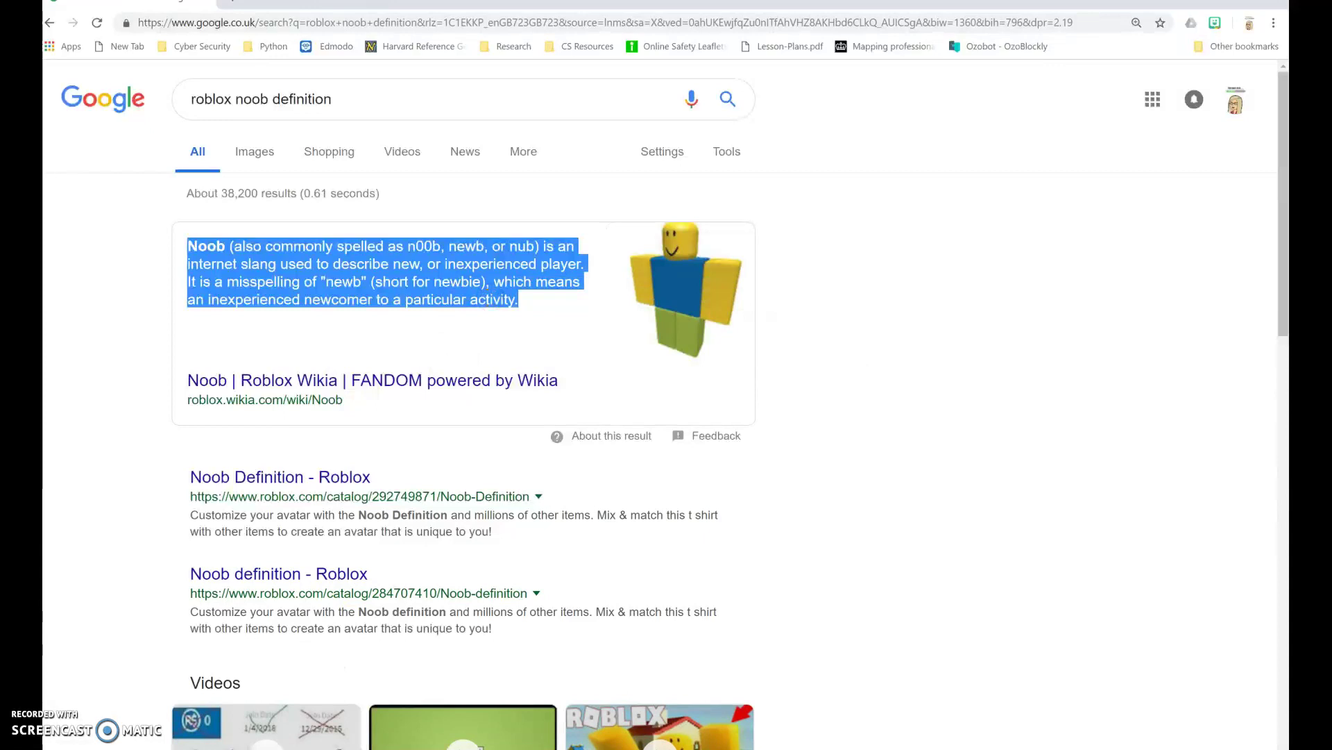
Step: Switch back to Document2 in Word and replace the Word Techniques heading and its bullet list with the copied Noob definition
click(338, 749)
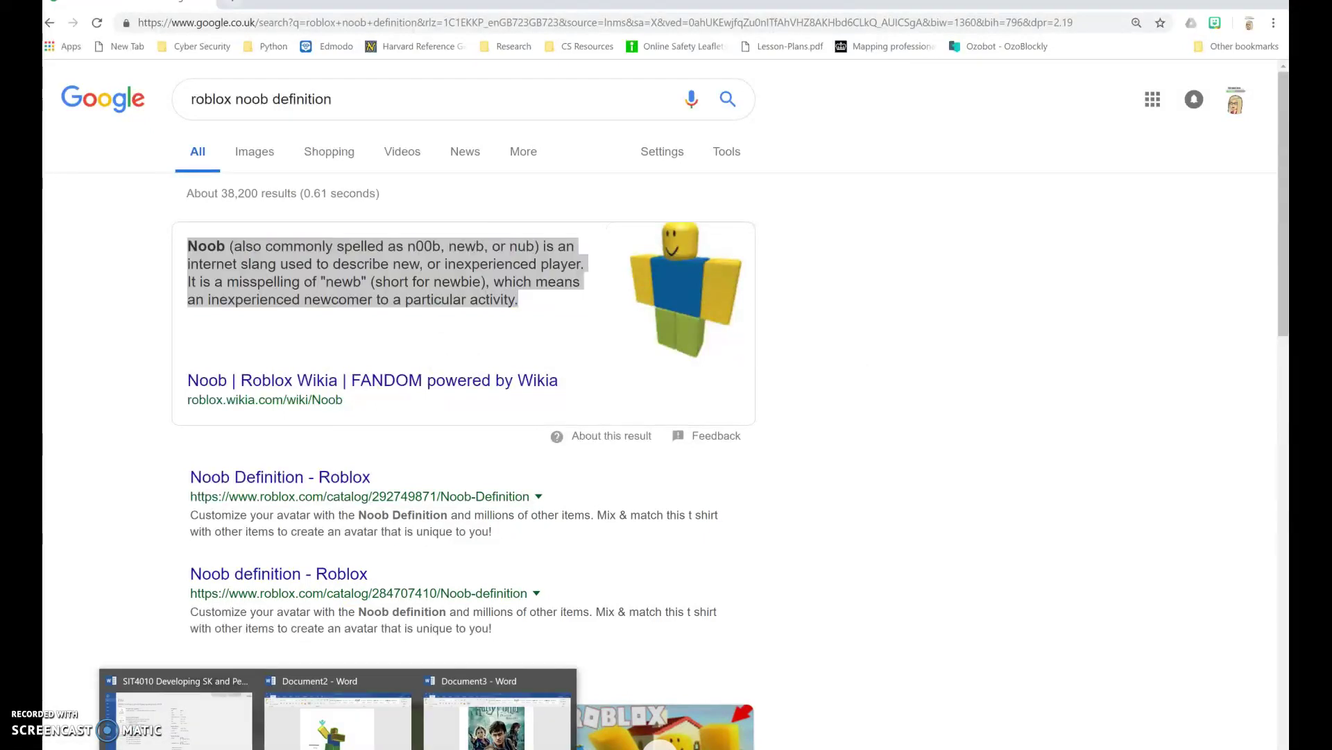
click(338, 721)
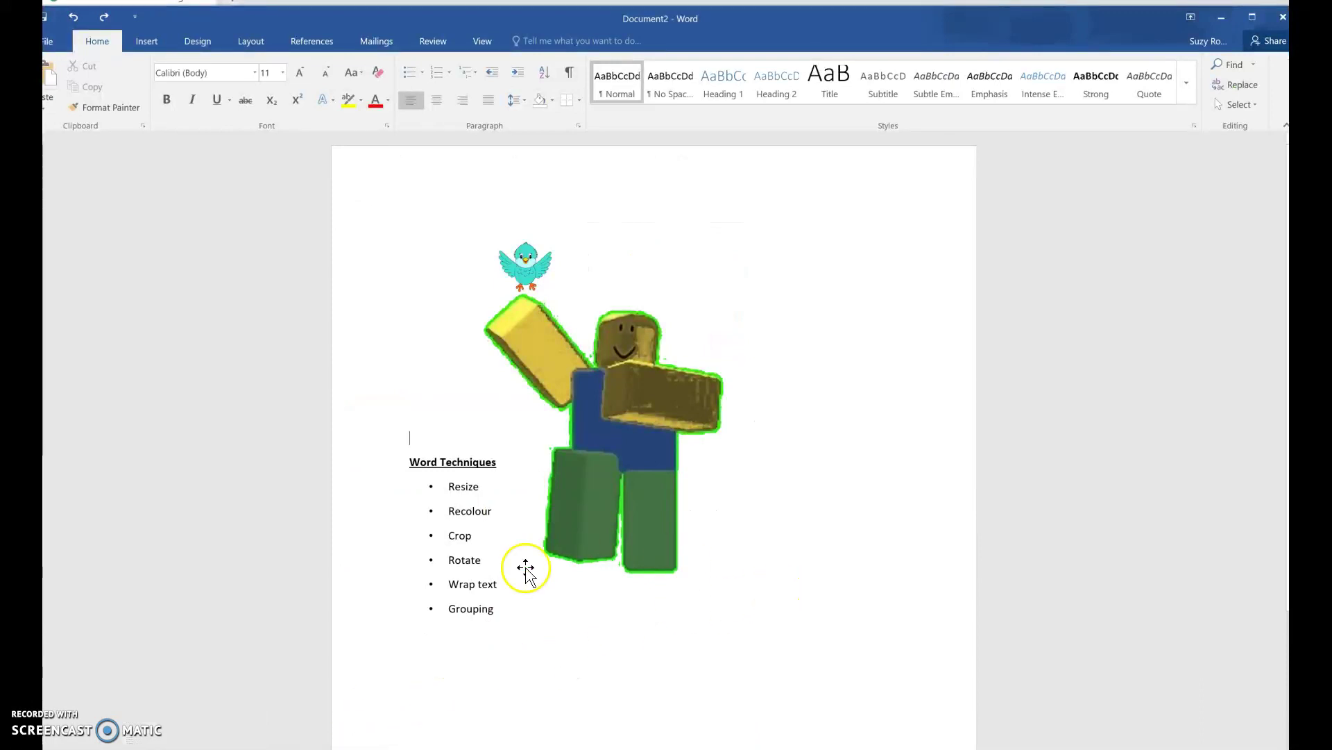
click(495, 609)
drag(494, 608, 381, 465)
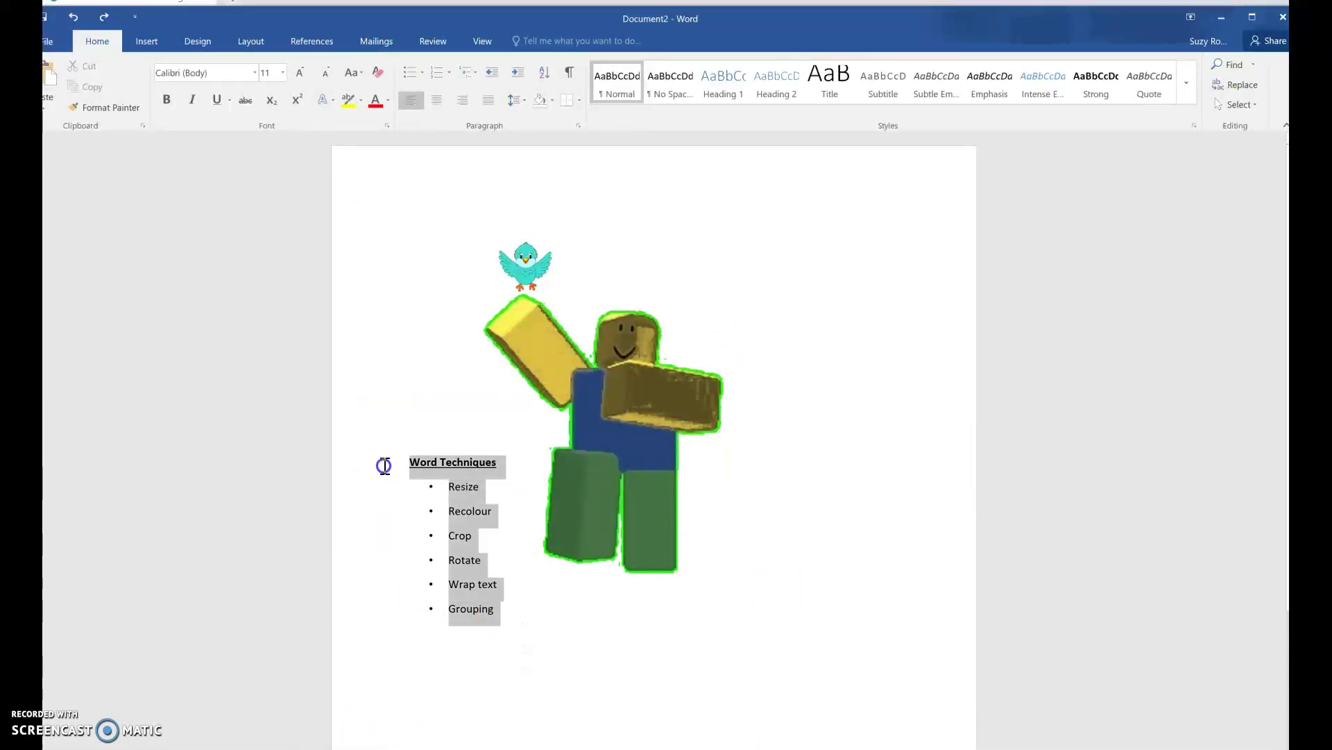
key(ctrl+v)
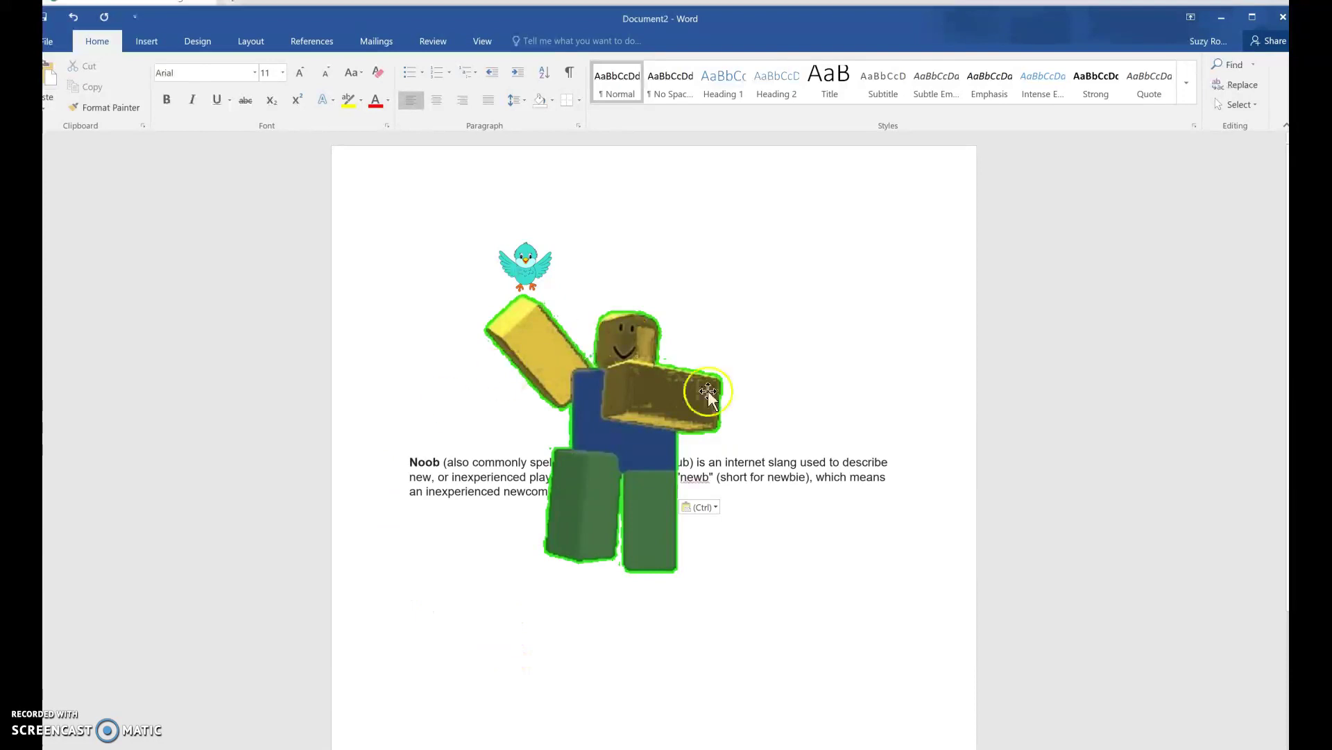
Step: Push the Noob paragraph down below the Roblox figure's feet by inserting blank lines in front of it
click(475, 459)
click(424, 459)
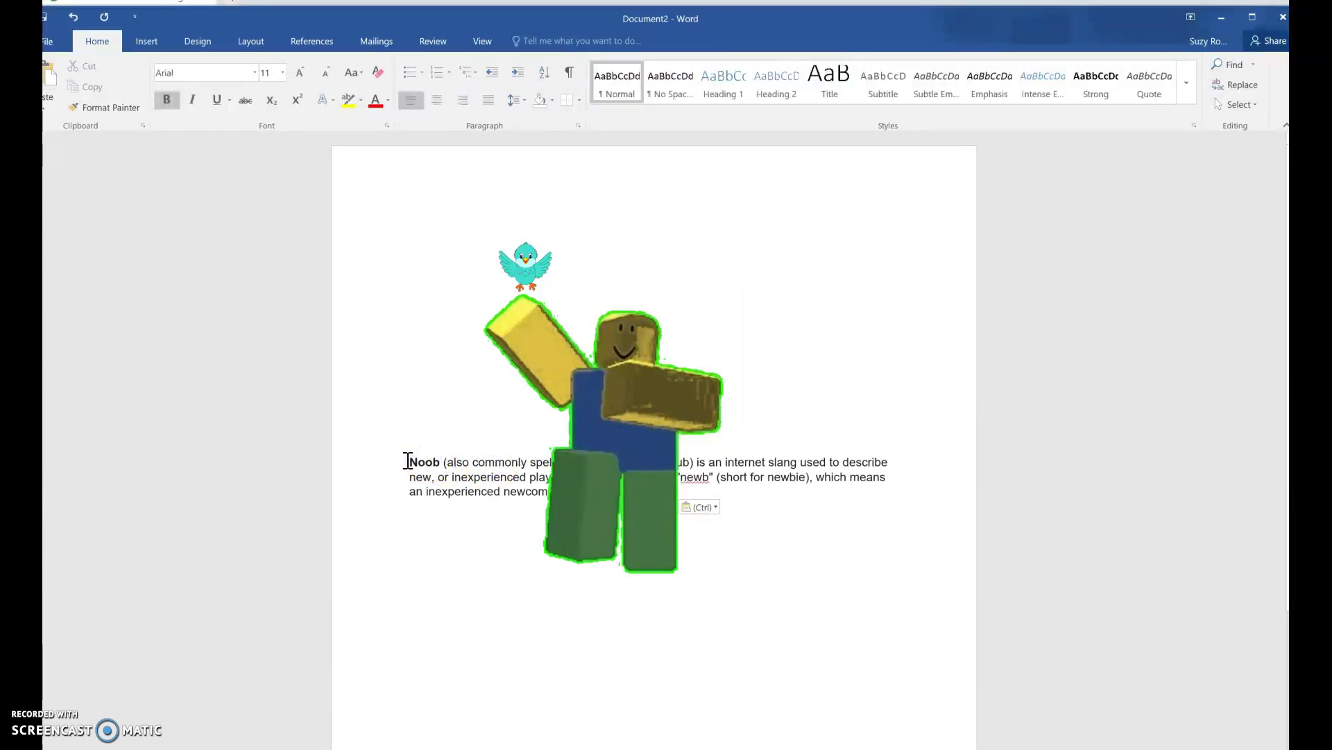
key(Return)
key(Return)
key(Return)
key(Return)
key(Return)
key(Return)
key(Return)
key(Return)
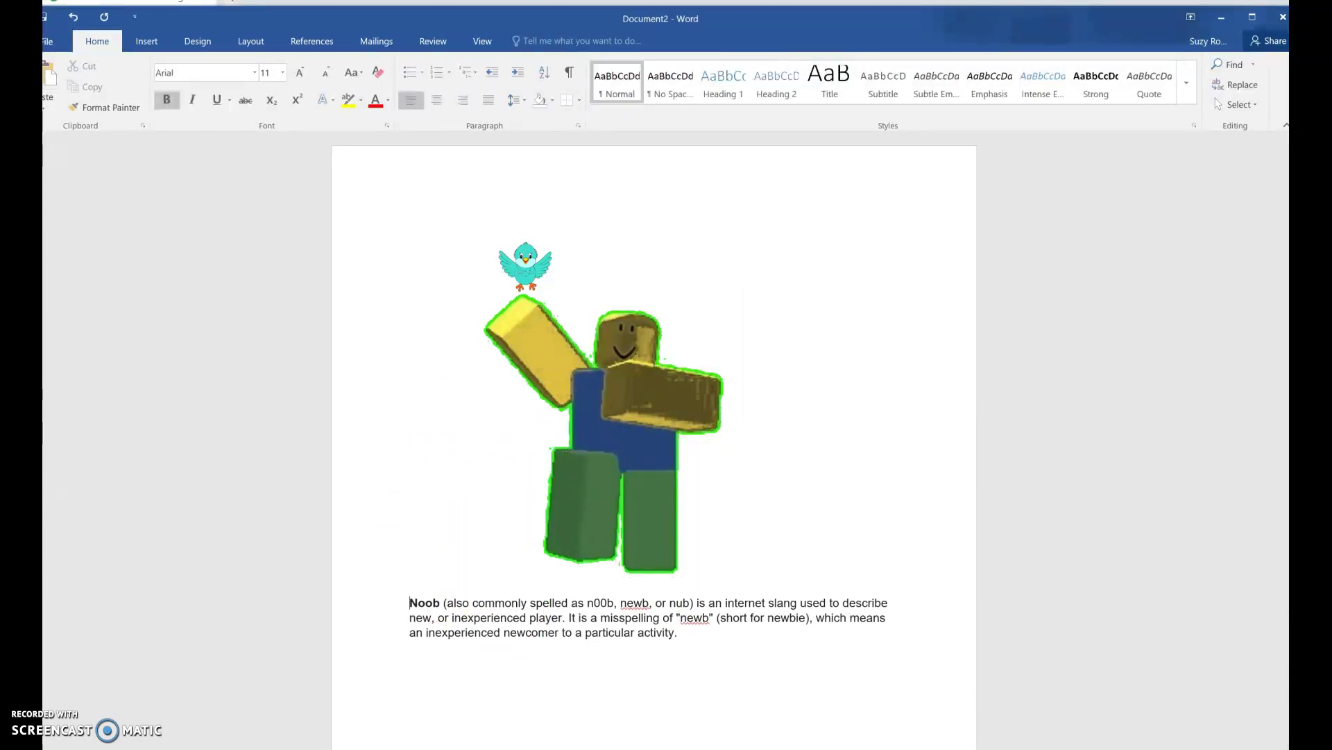
Step: Set the Roblox picture's text wrapping to Tight
click(597, 407)
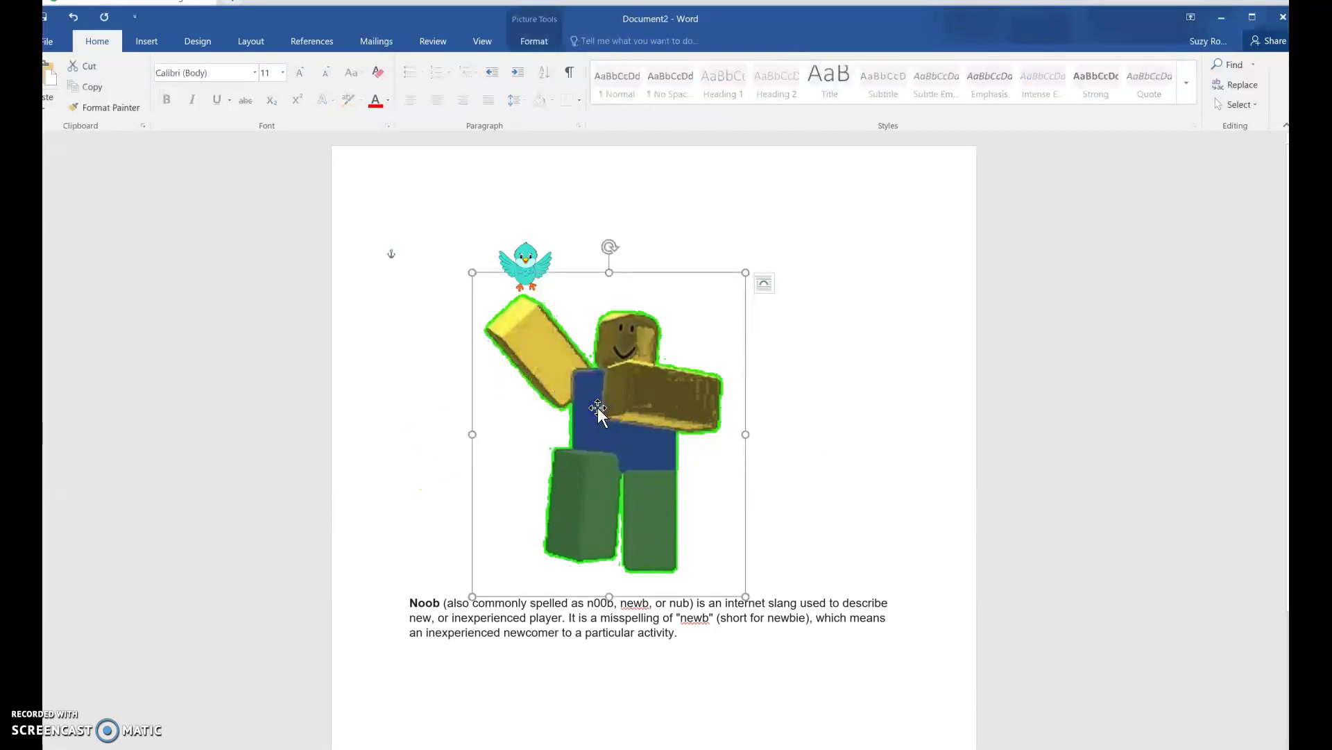
right_click(598, 407)
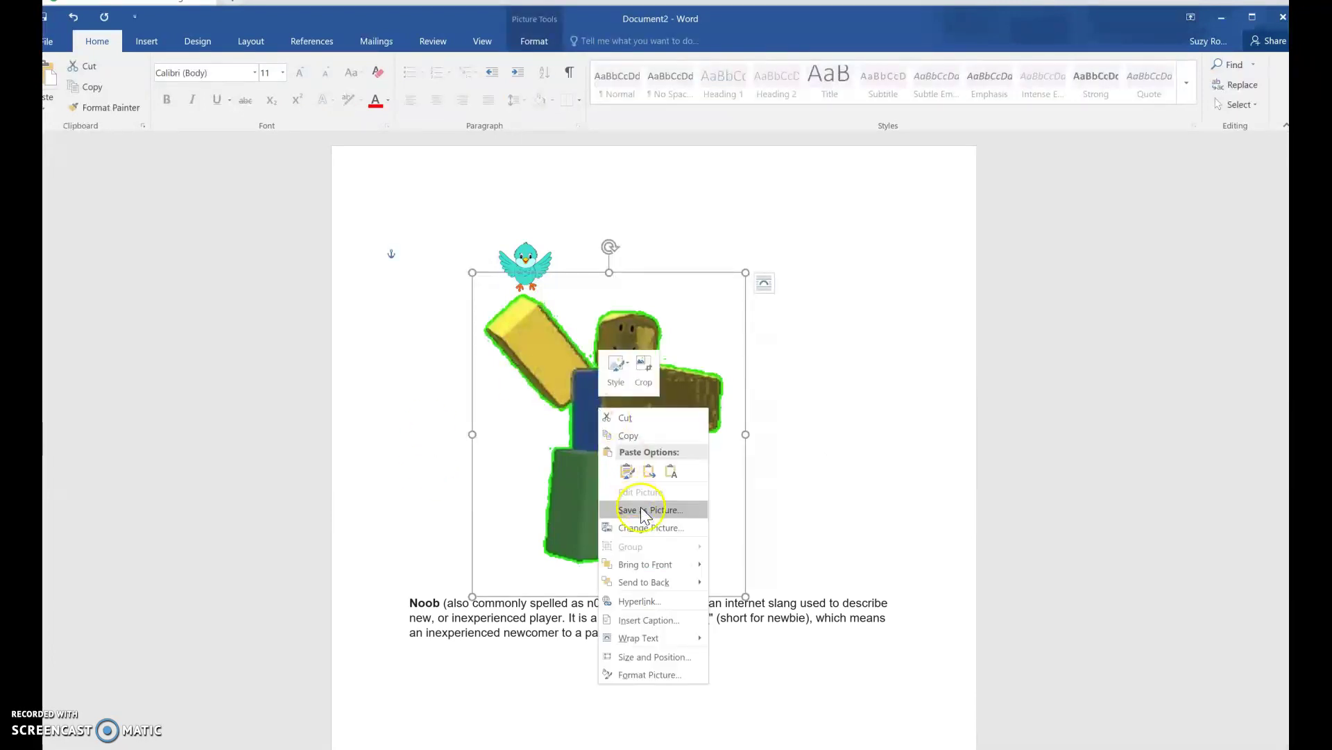
click(668, 637)
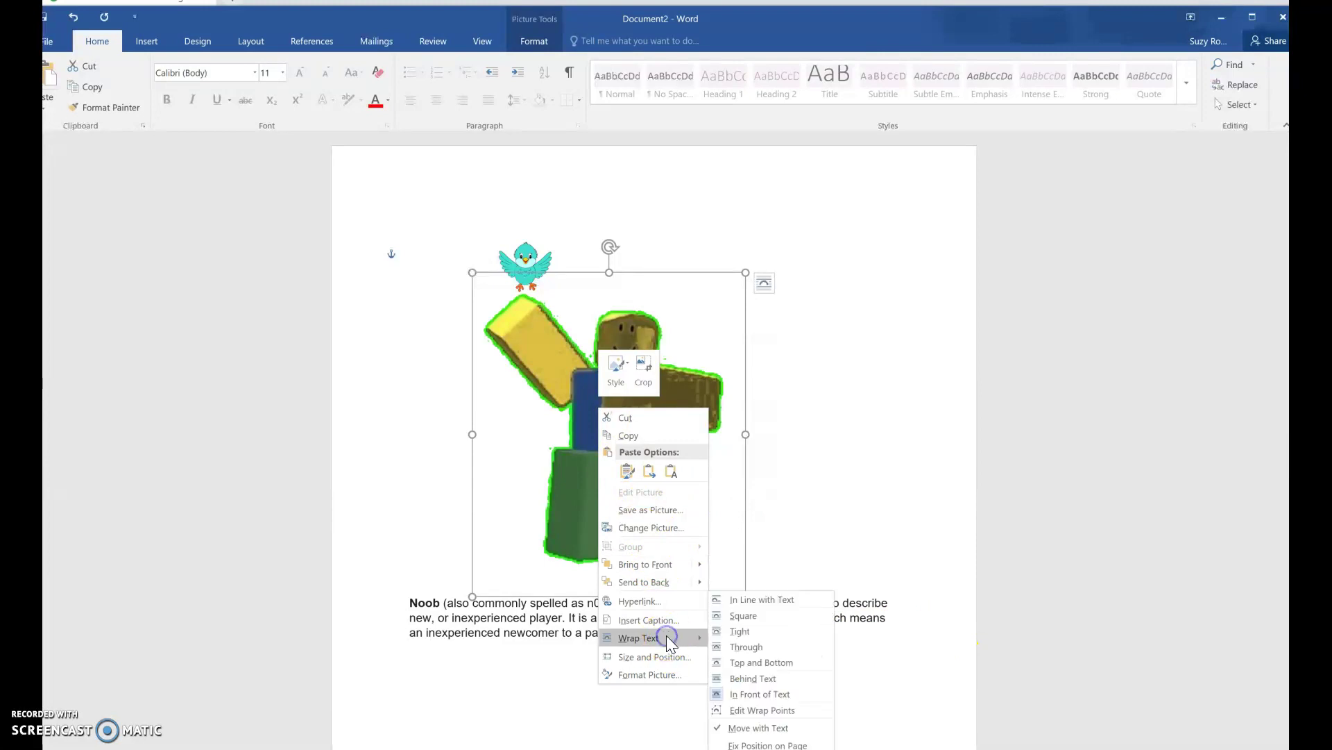
click(740, 631)
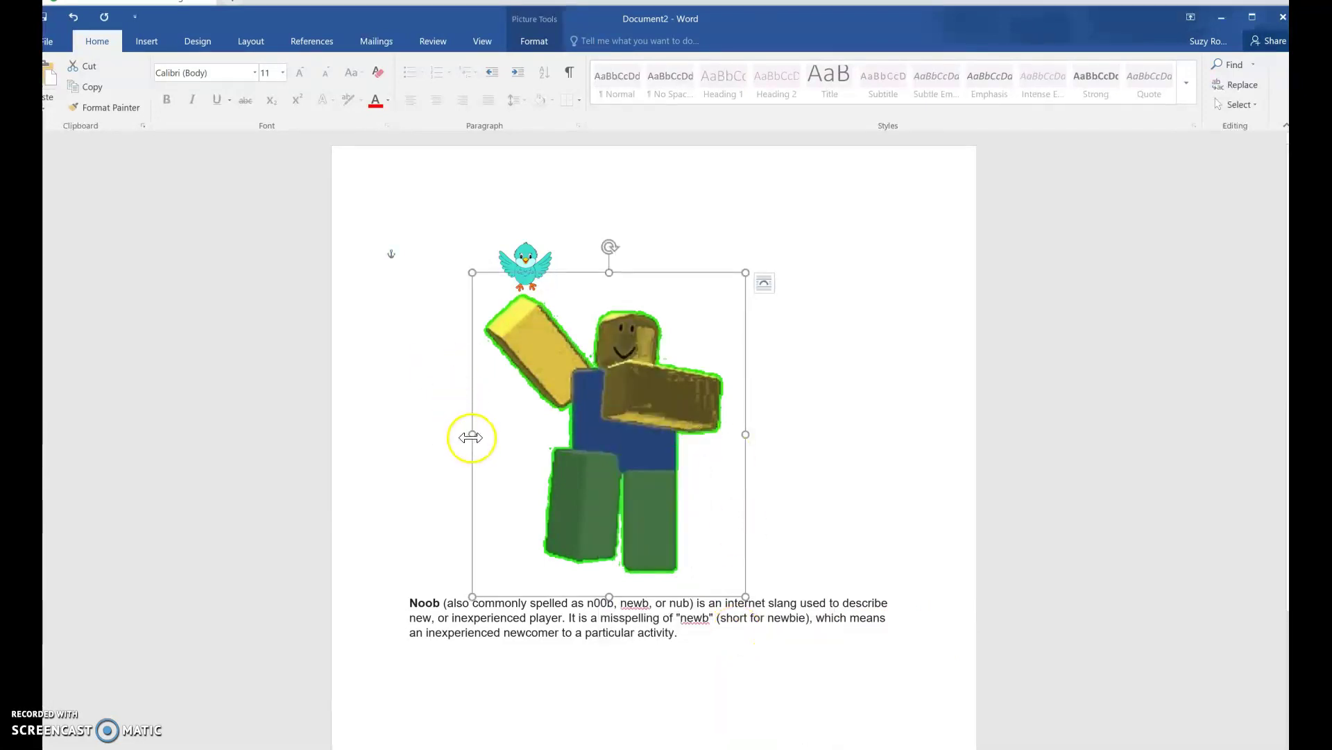
Step: Narrow the Roblox picture at the page's left margin and move the bird onto the figure's raised hand
drag(422, 438, 396, 436)
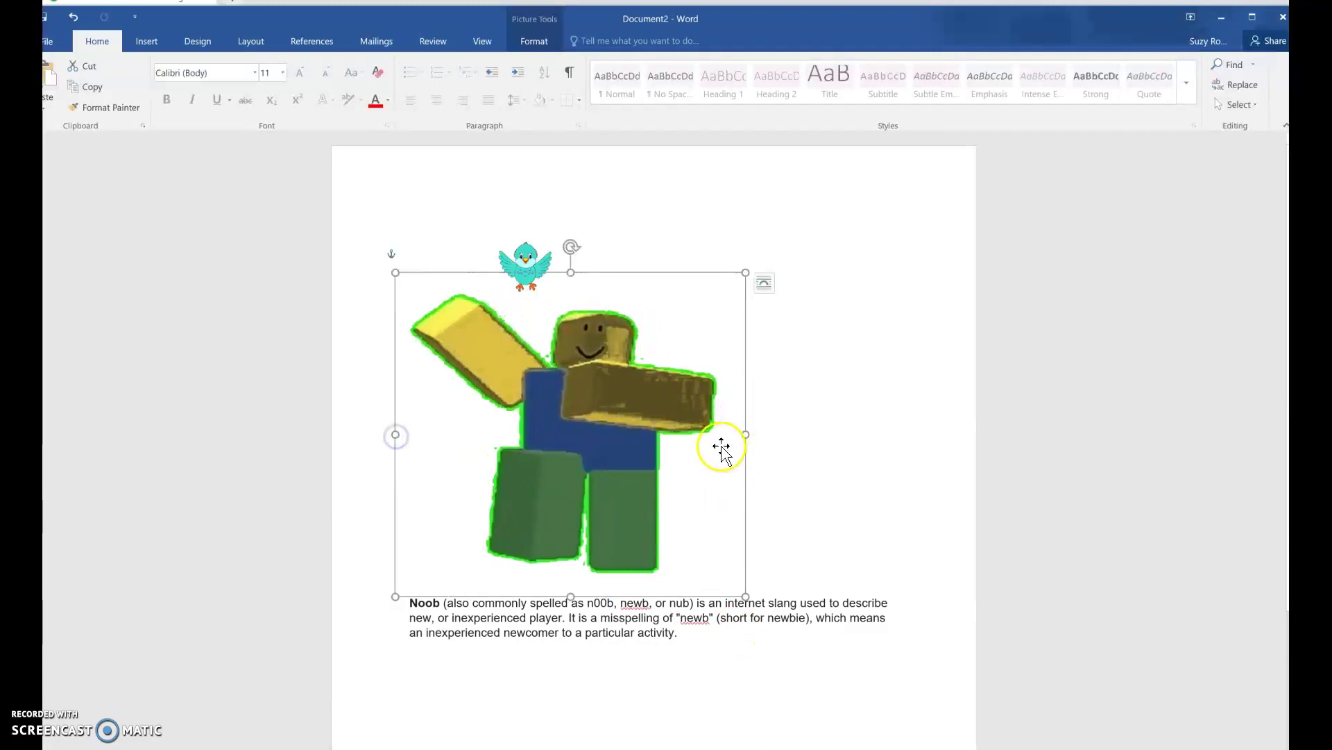
drag(743, 434, 606, 434)
click(513, 266)
drag(513, 265, 422, 266)
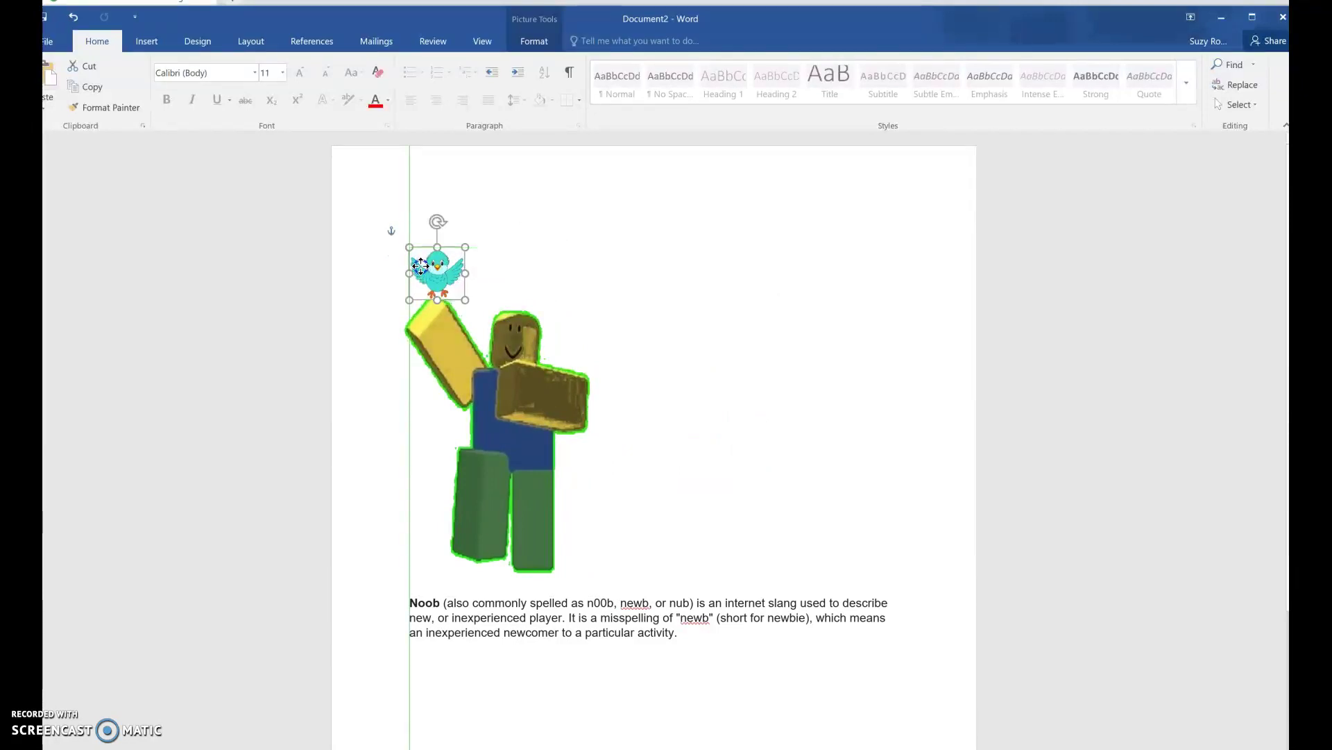
Step: Reapply Tight text wrapping to the narrowed Roblox picture and deselect it
click(692, 425)
click(725, 641)
drag(685, 637, 509, 394)
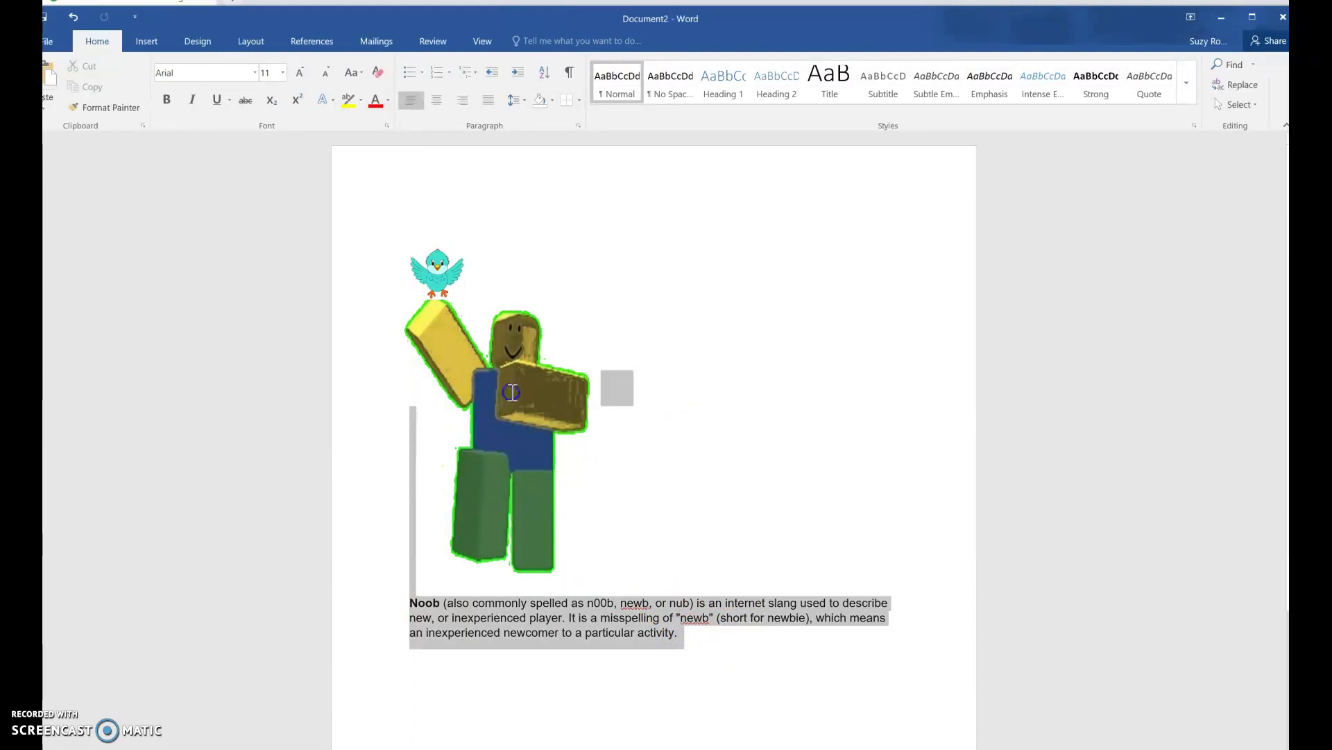
right_click(525, 452)
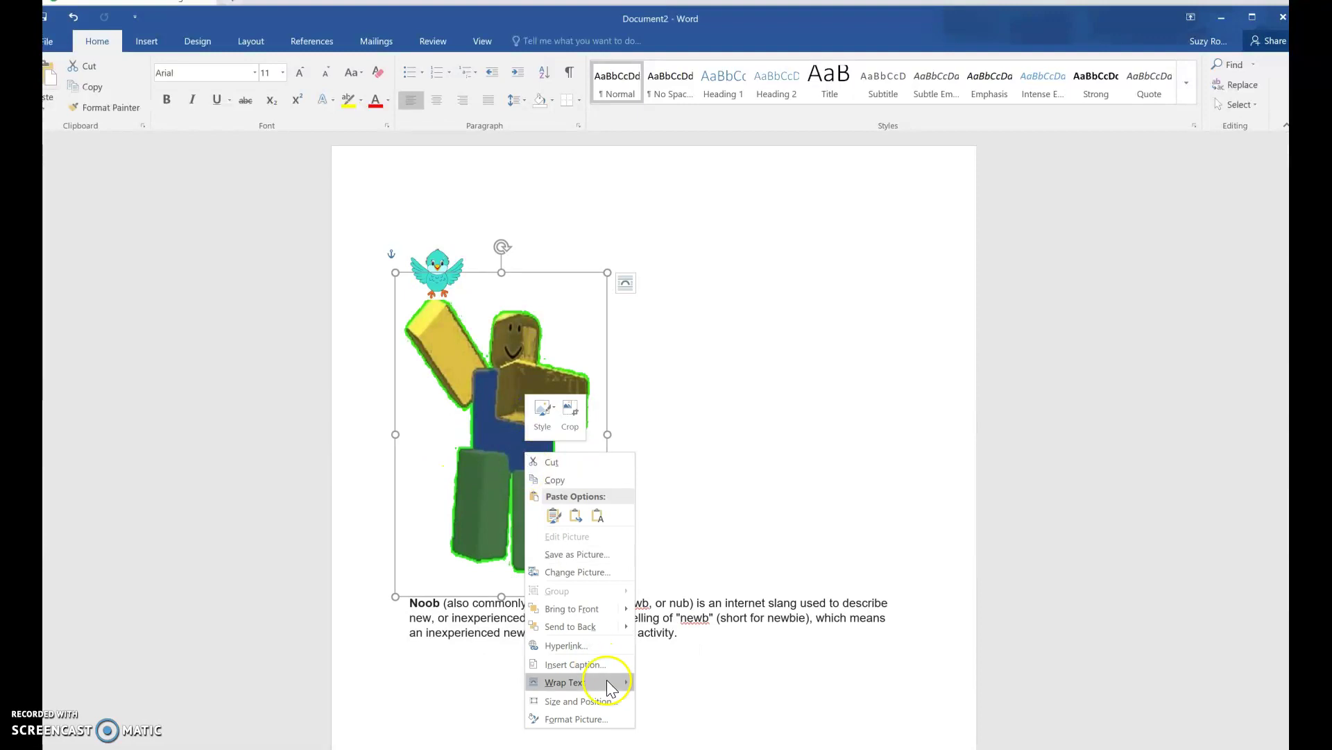
mouse_move(617, 687)
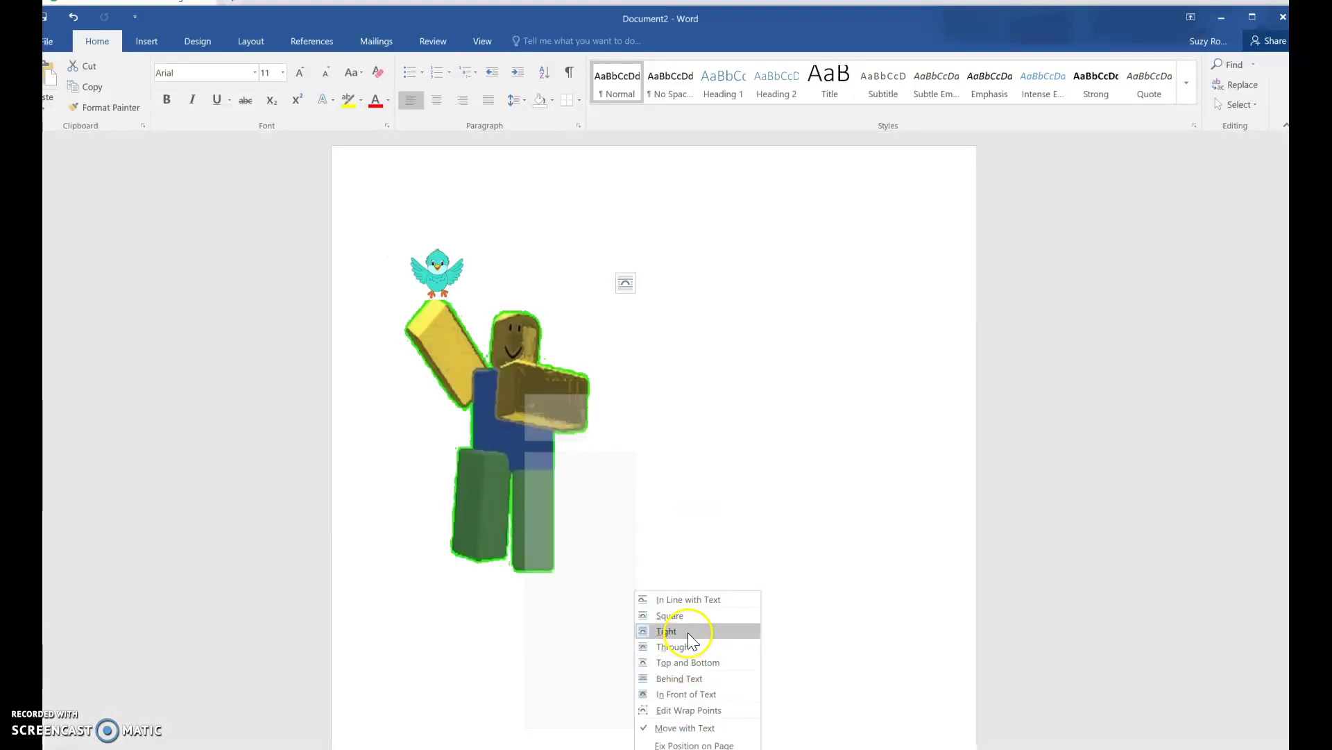
click(687, 631)
click(720, 449)
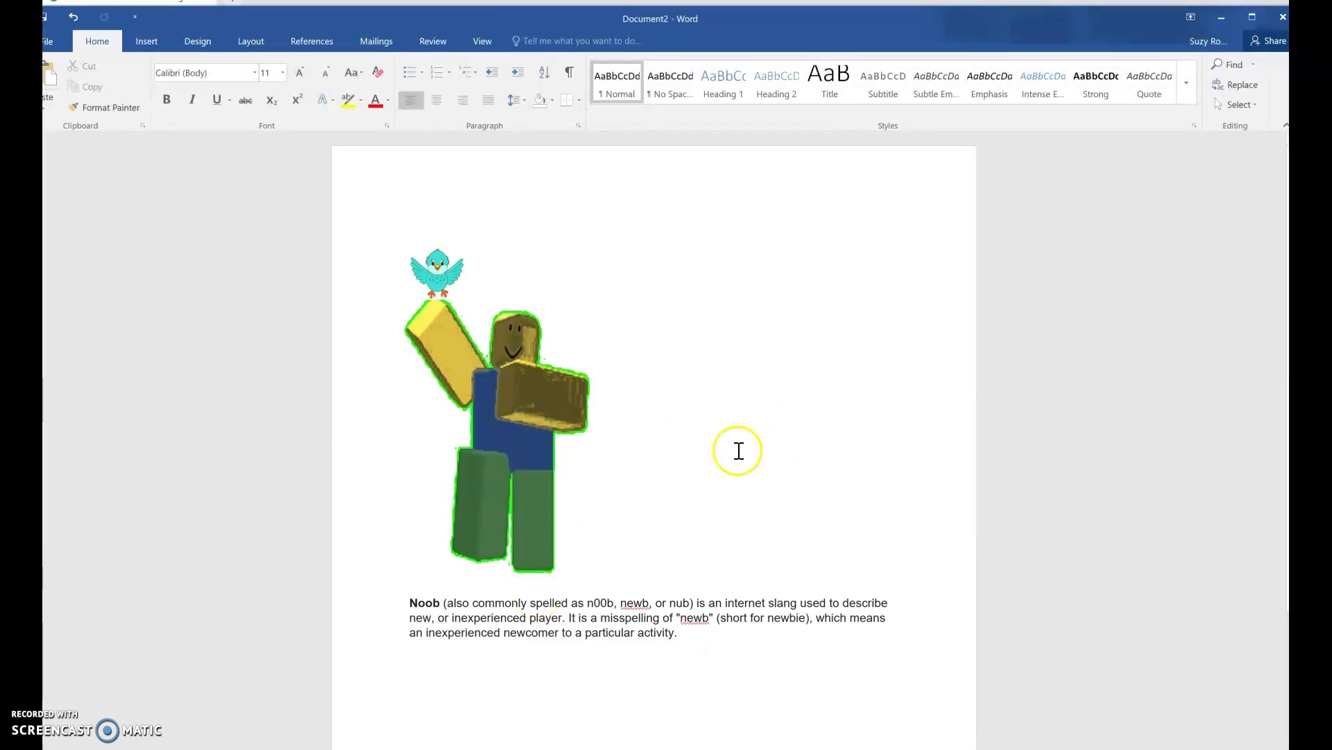
Step: Select the Roblox picture together with the bird and delete both from the document
click(537, 414)
ctrl+click(437, 260)
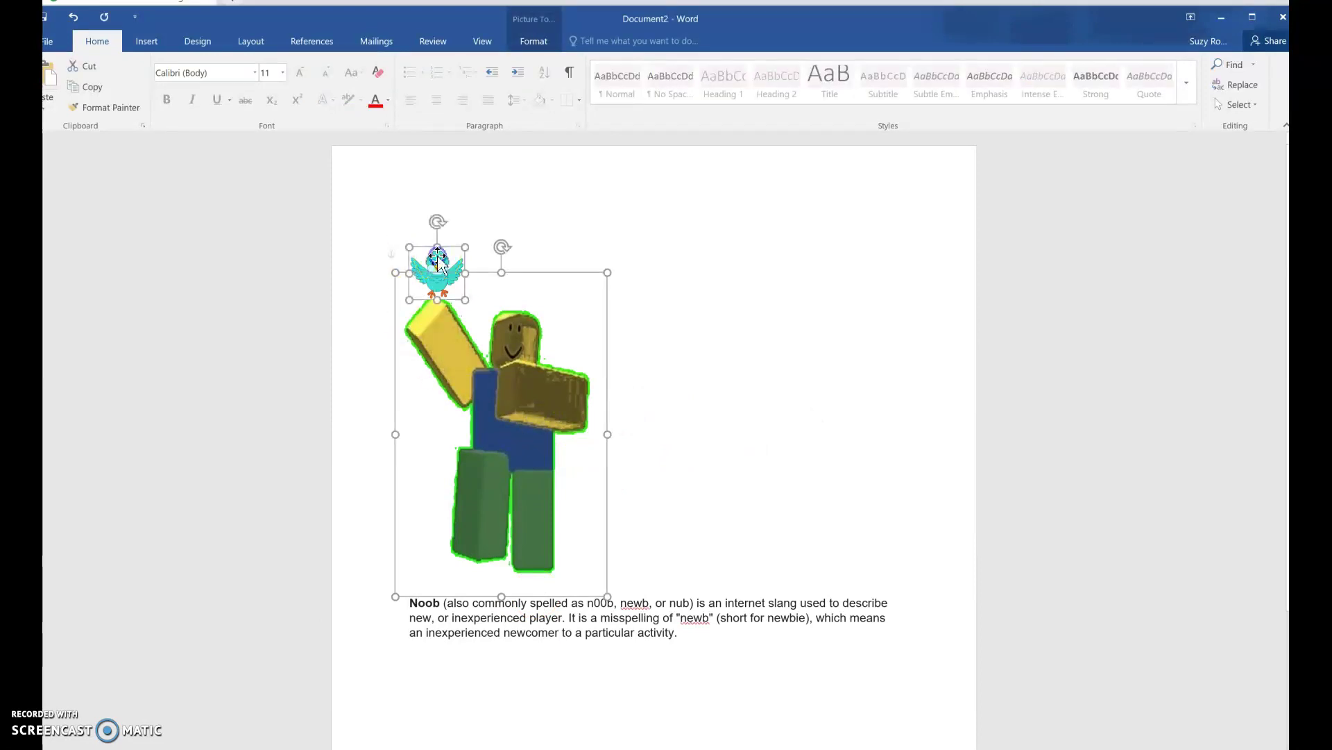
key(Delete)
click(439, 257)
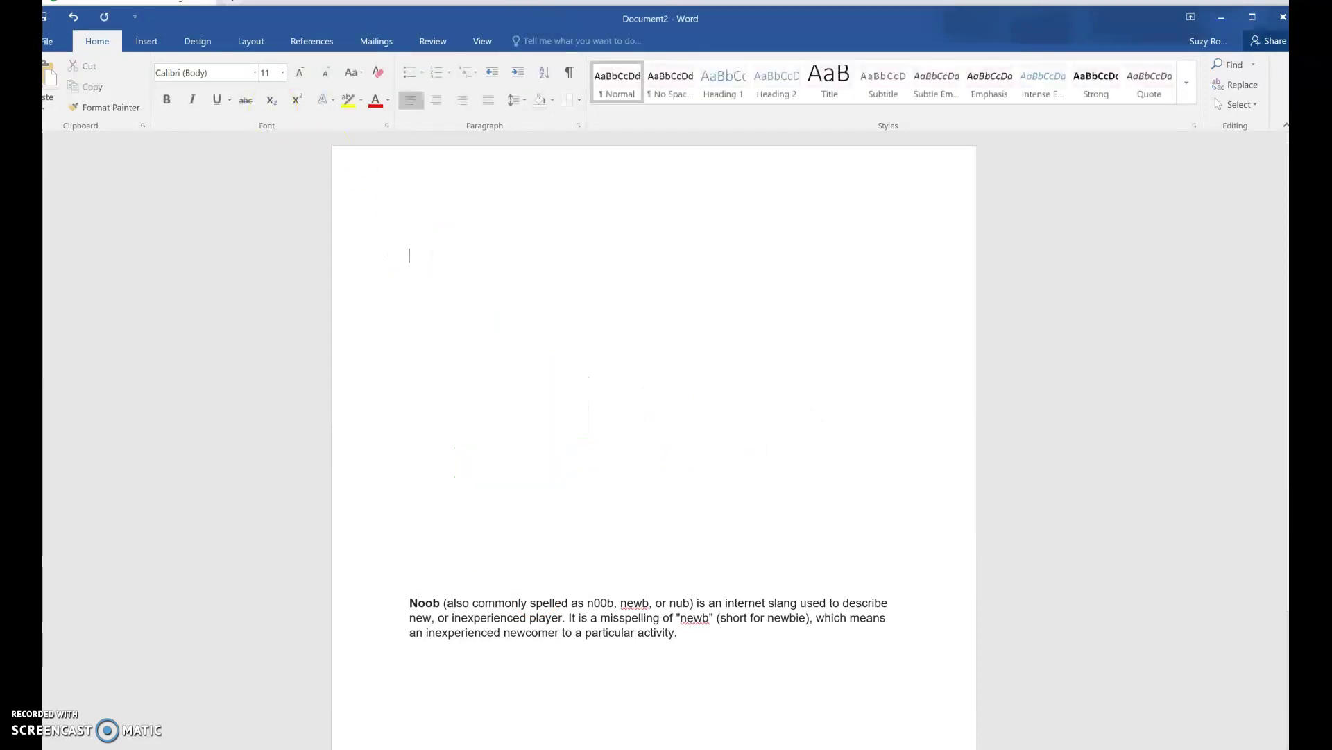
click(338, 748)
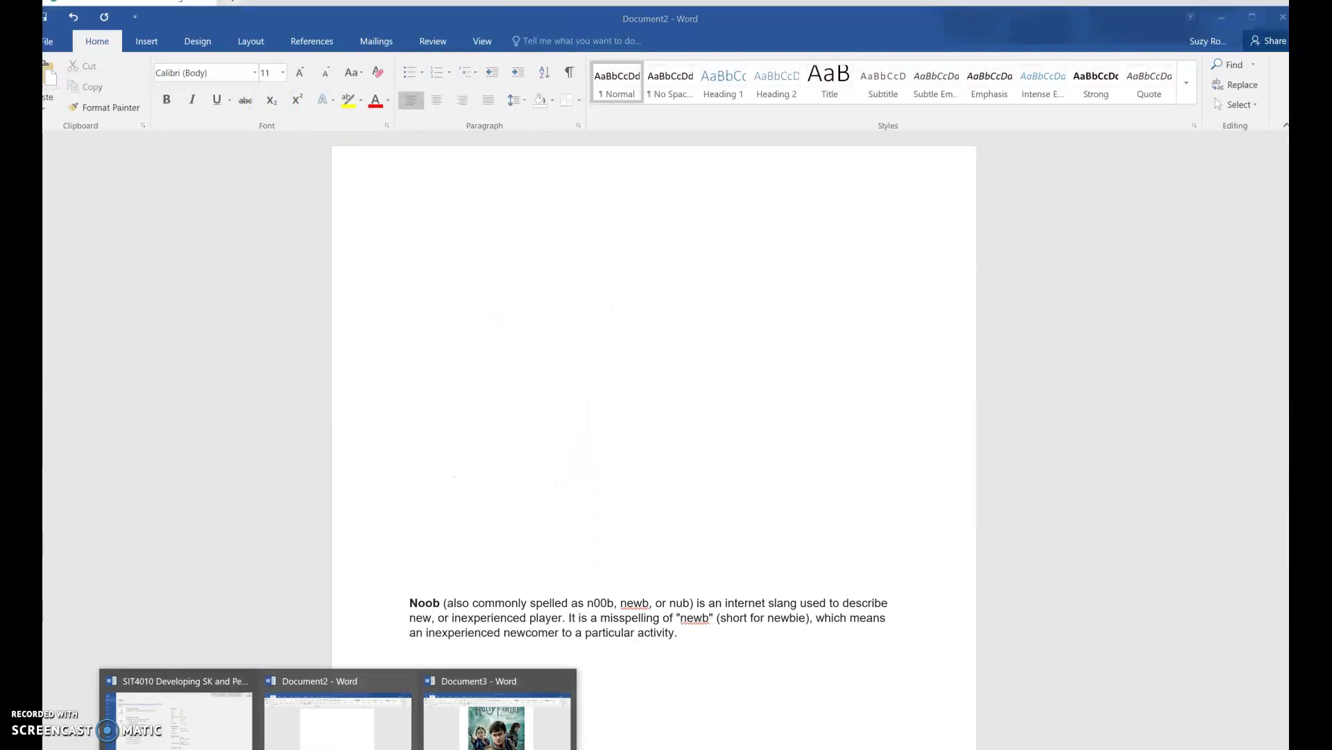
click(528, 358)
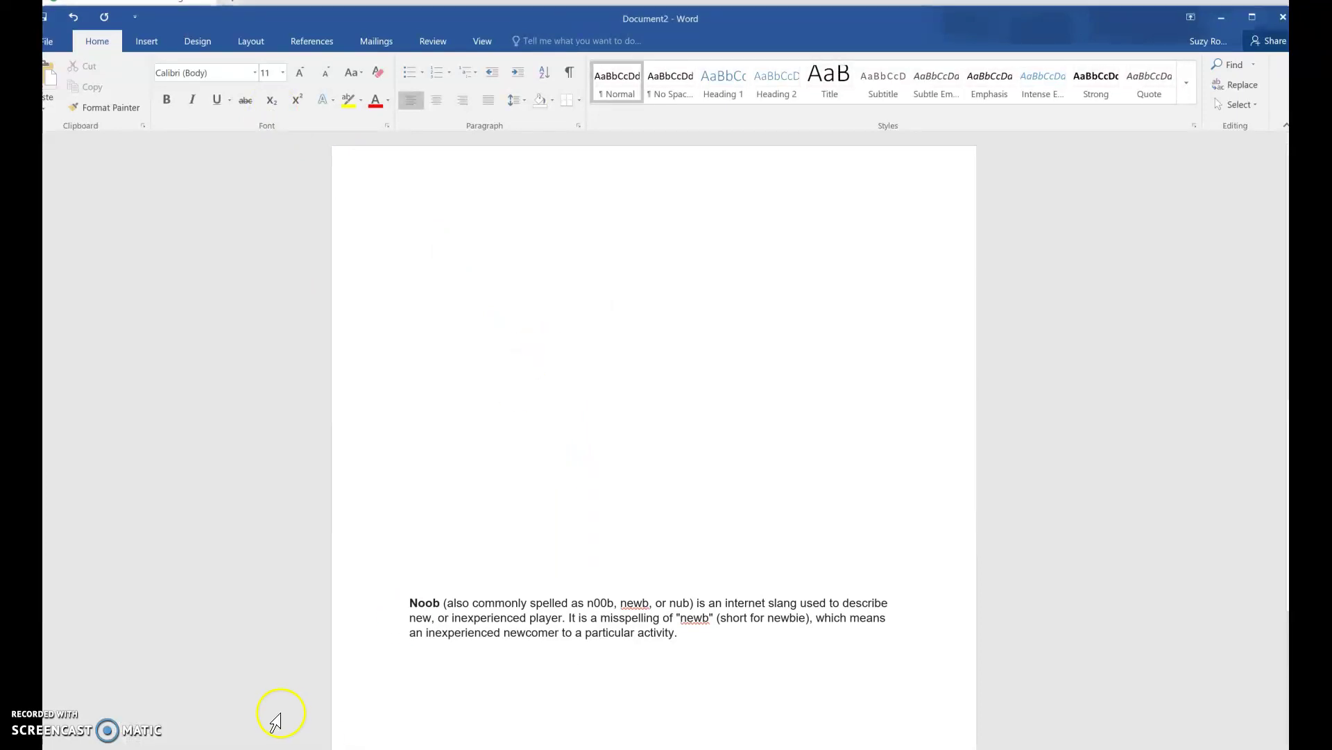
click(147, 42)
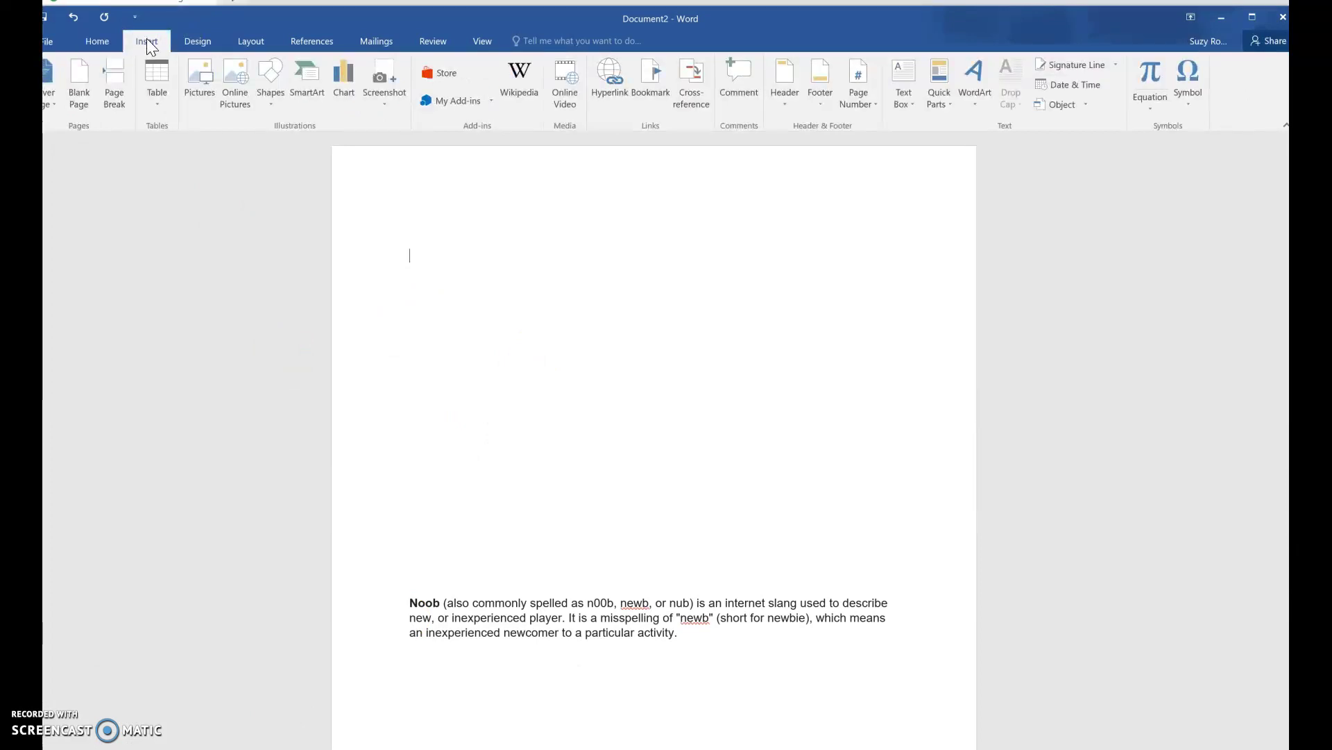
click(201, 73)
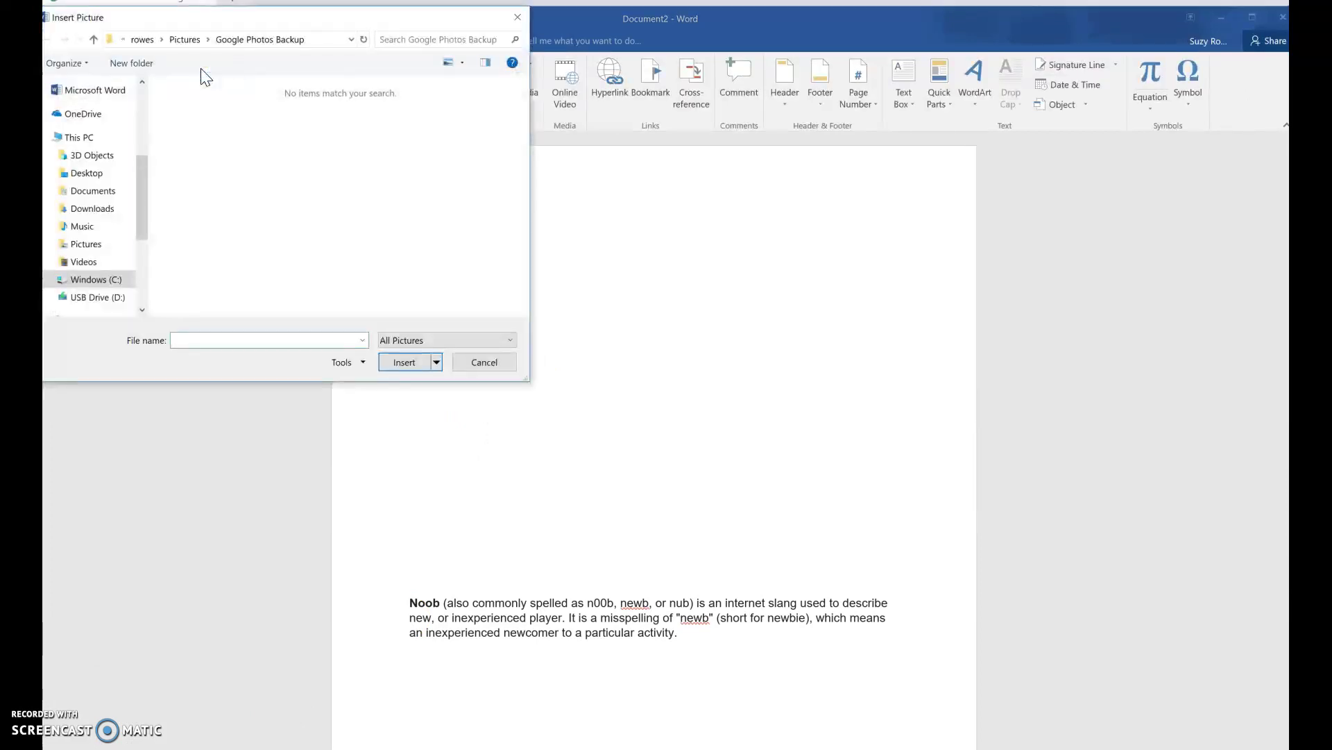
click(98, 190)
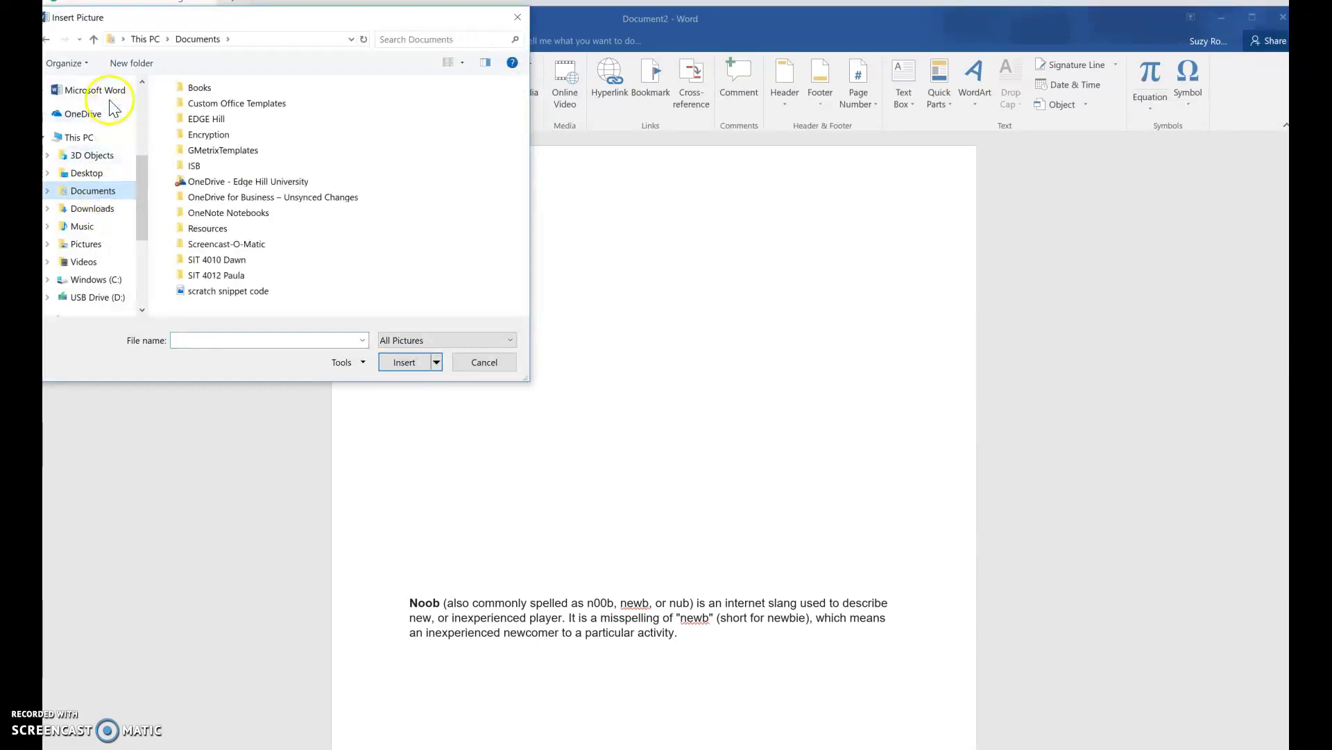
click(85, 245)
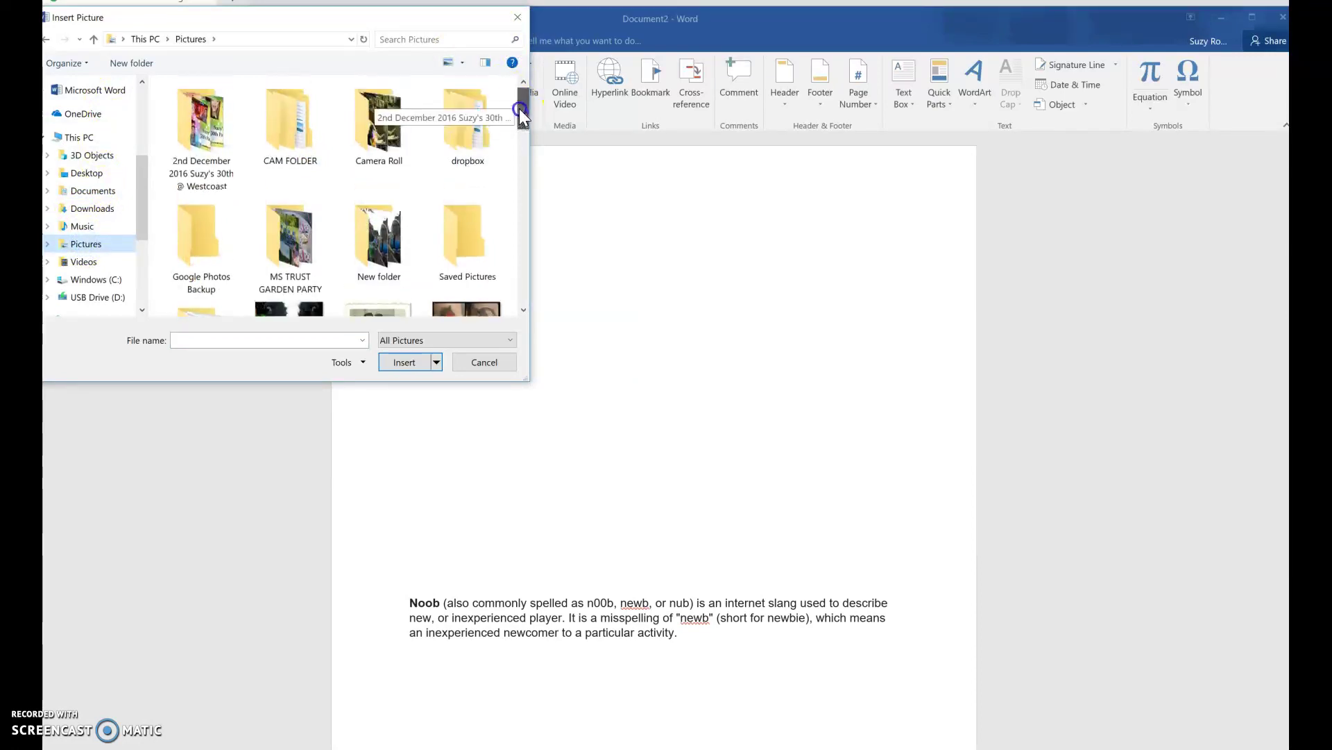
click(518, 17)
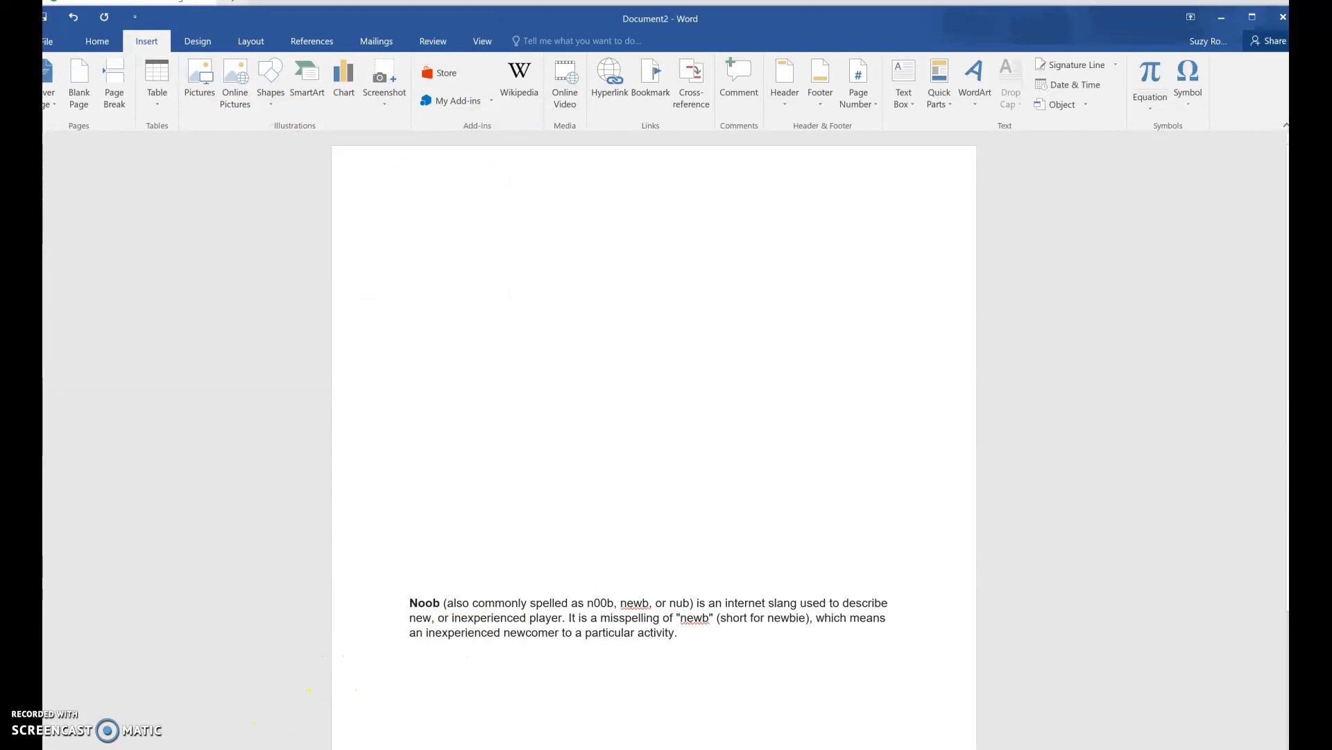
Step: Switch to Chrome, shorten the Google search to "roblox noob" and show the image results
key(alt+Tab)
click(273, 154)
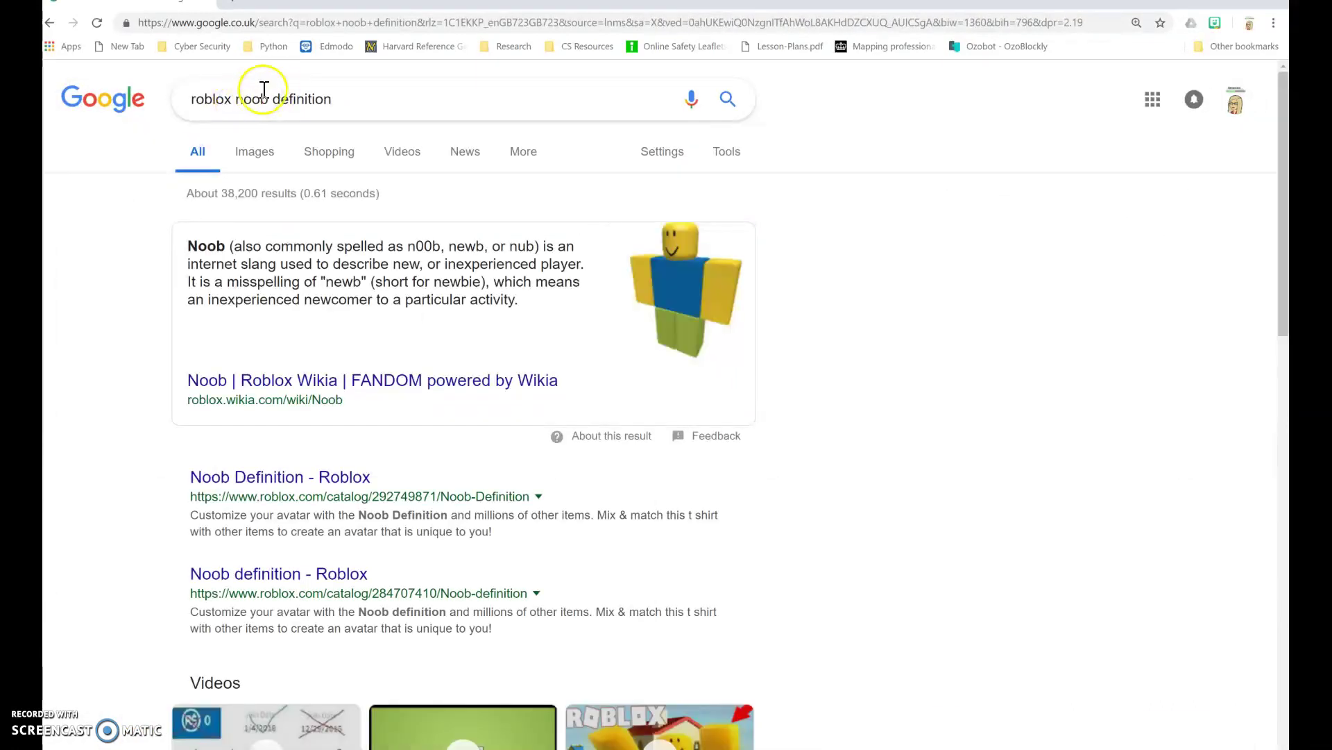
scroll(428, 470, down, 5)
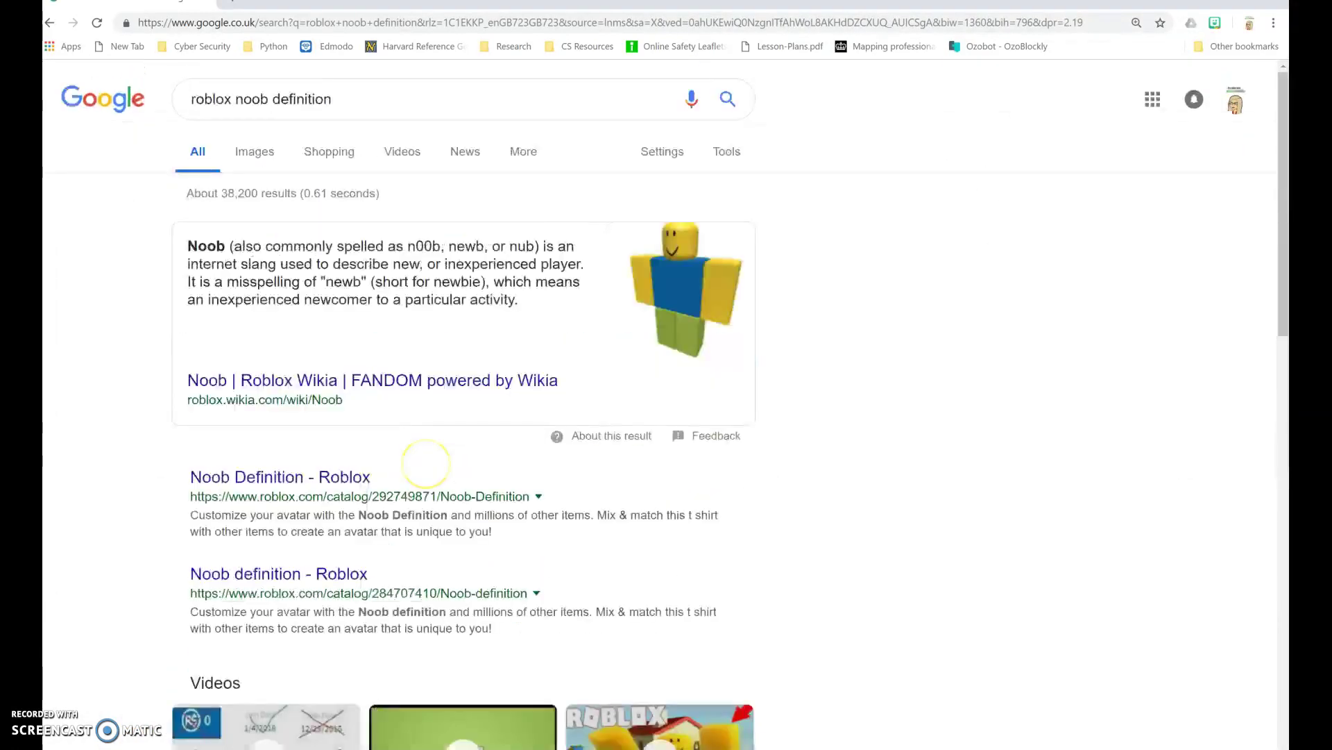
drag(333, 98, 273, 98)
key(BackSpace)
key(Return)
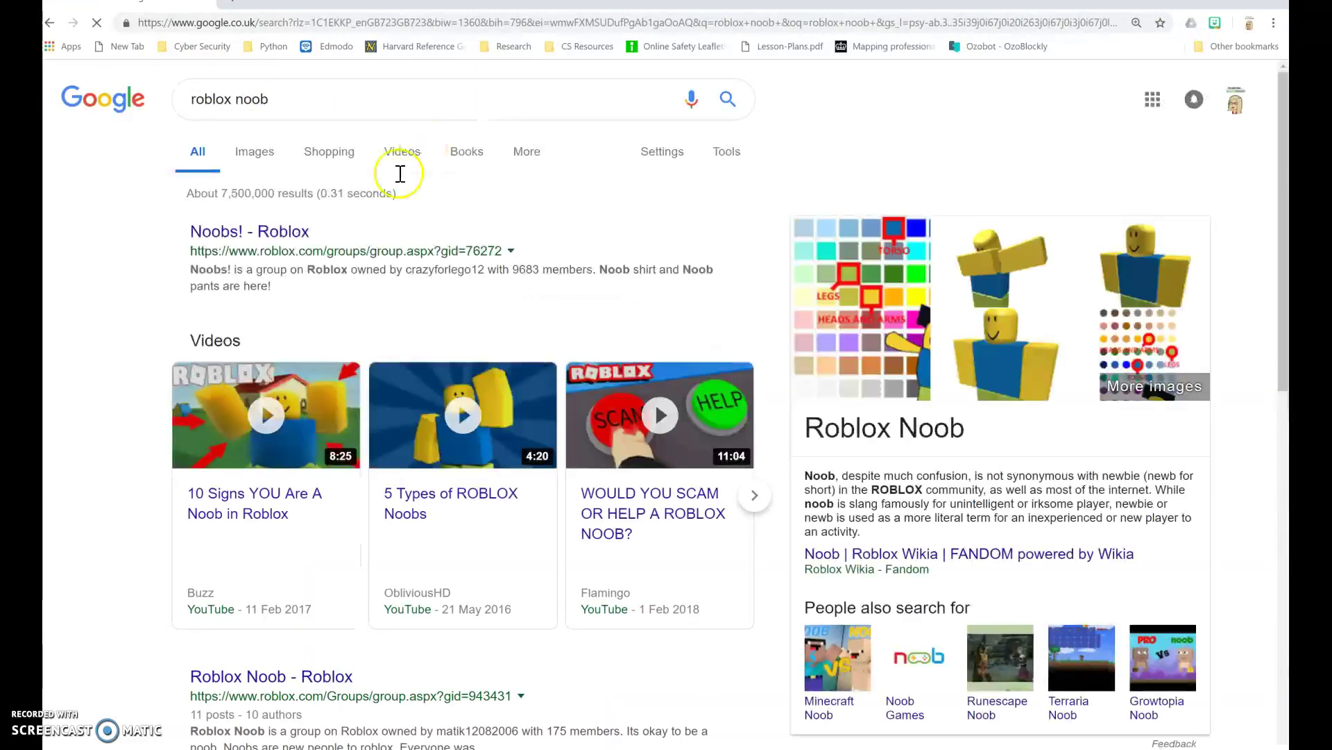
click(263, 160)
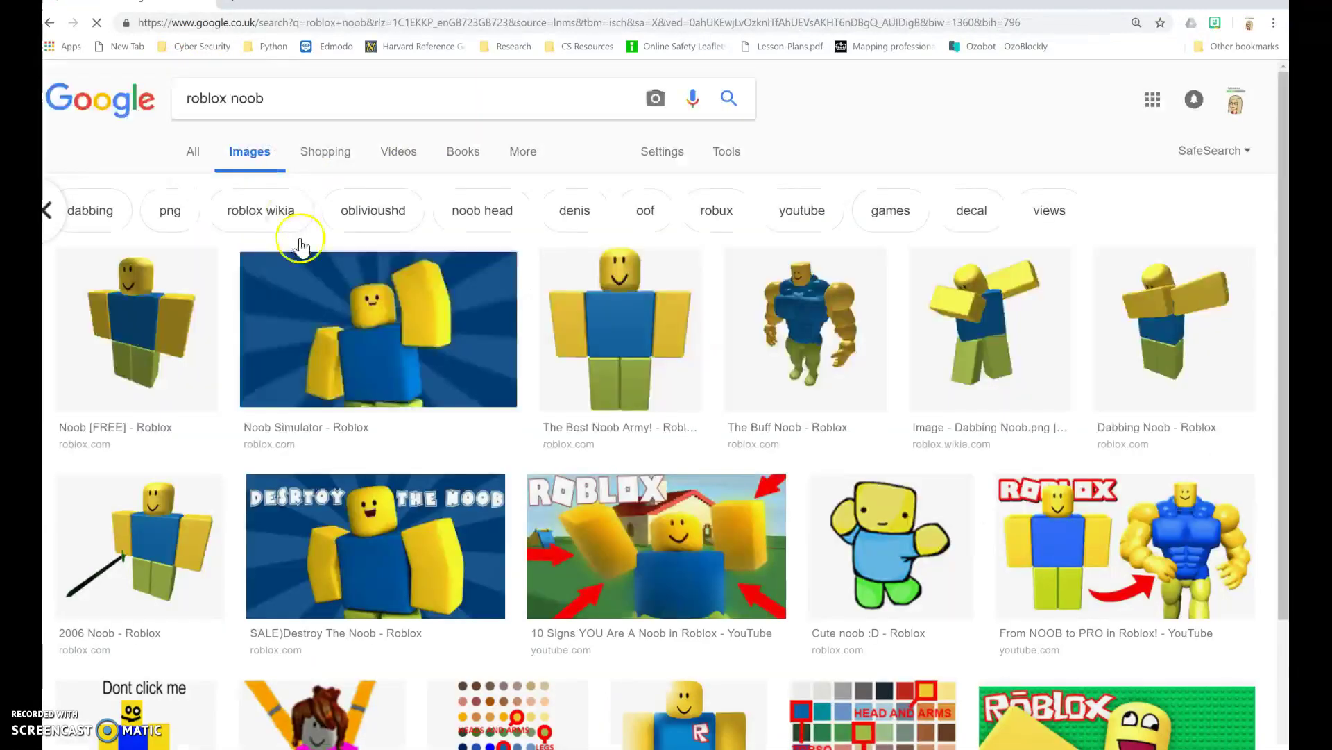
Step: Open the Noob Simulator - Roblox image preview and copy the image
click(348, 353)
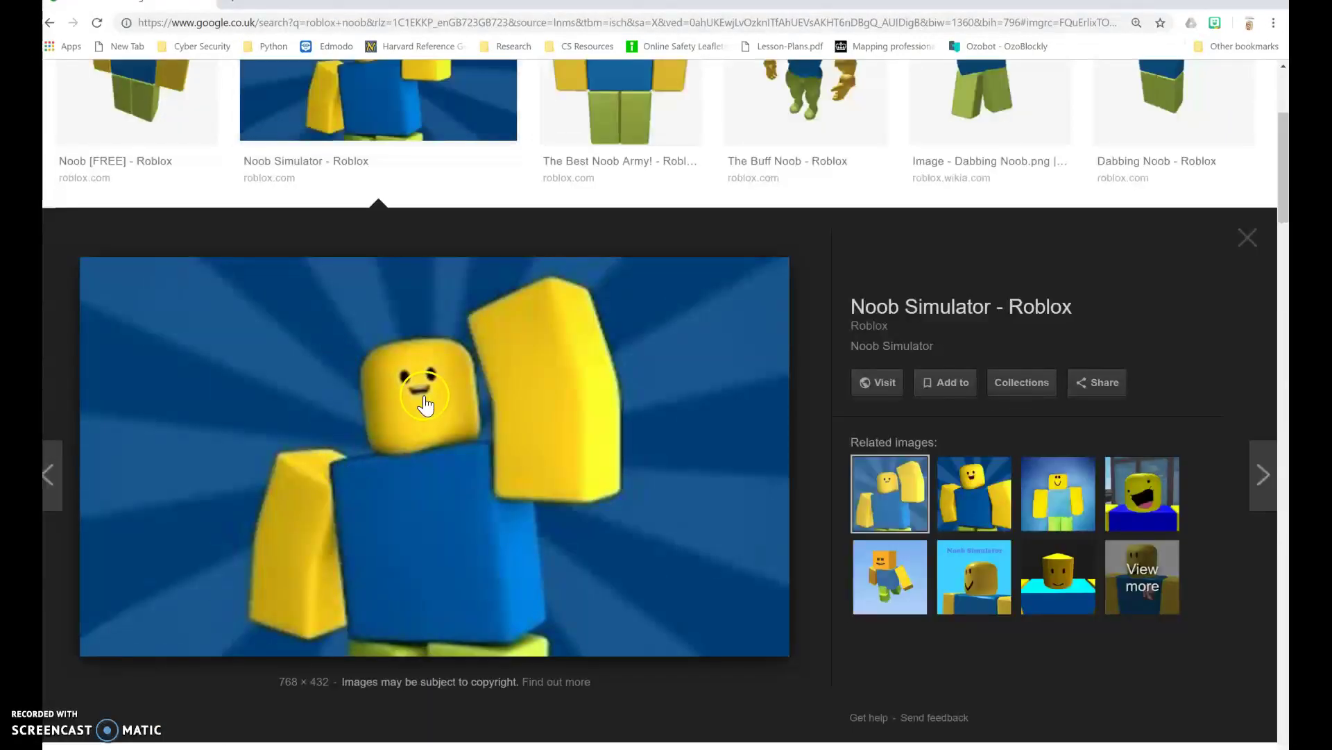
right_click(426, 400)
click(465, 548)
Step: Switch back to Document2 in Word and paste the copied image above the Noob paragraph
click(337, 722)
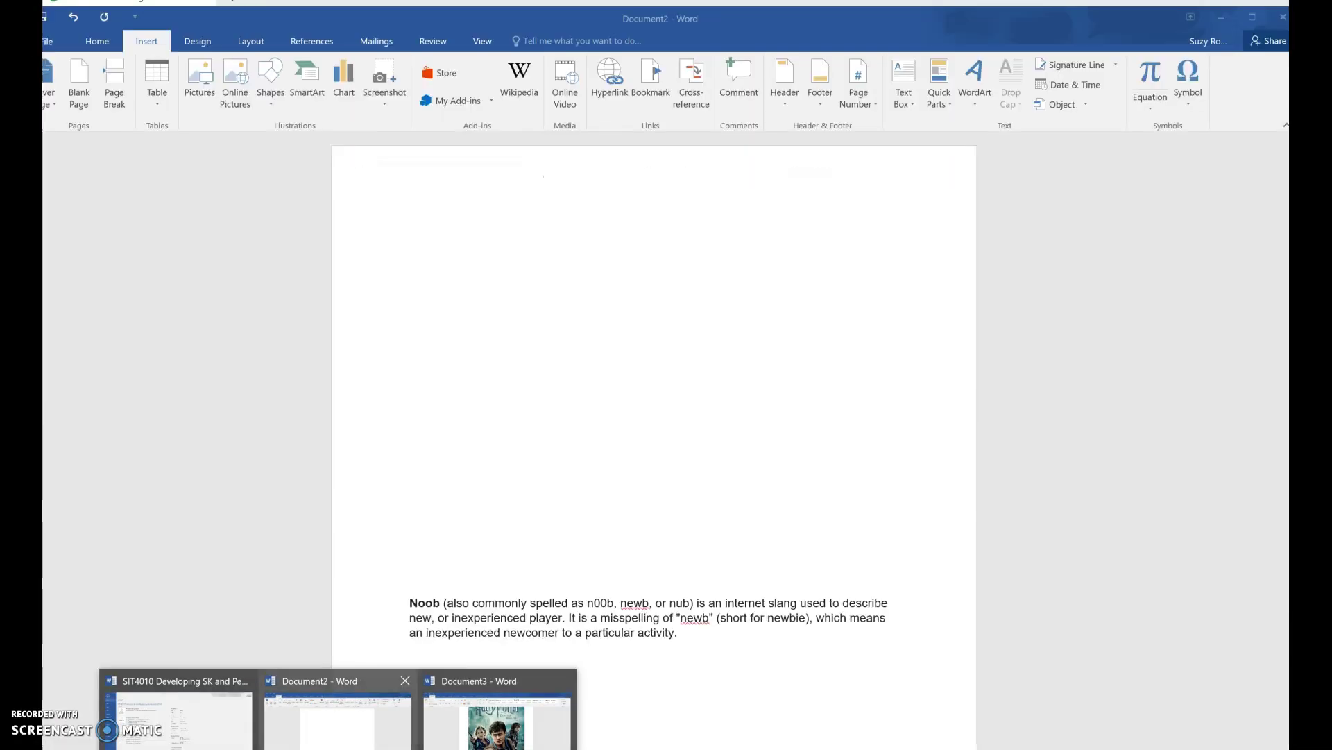
click(463, 245)
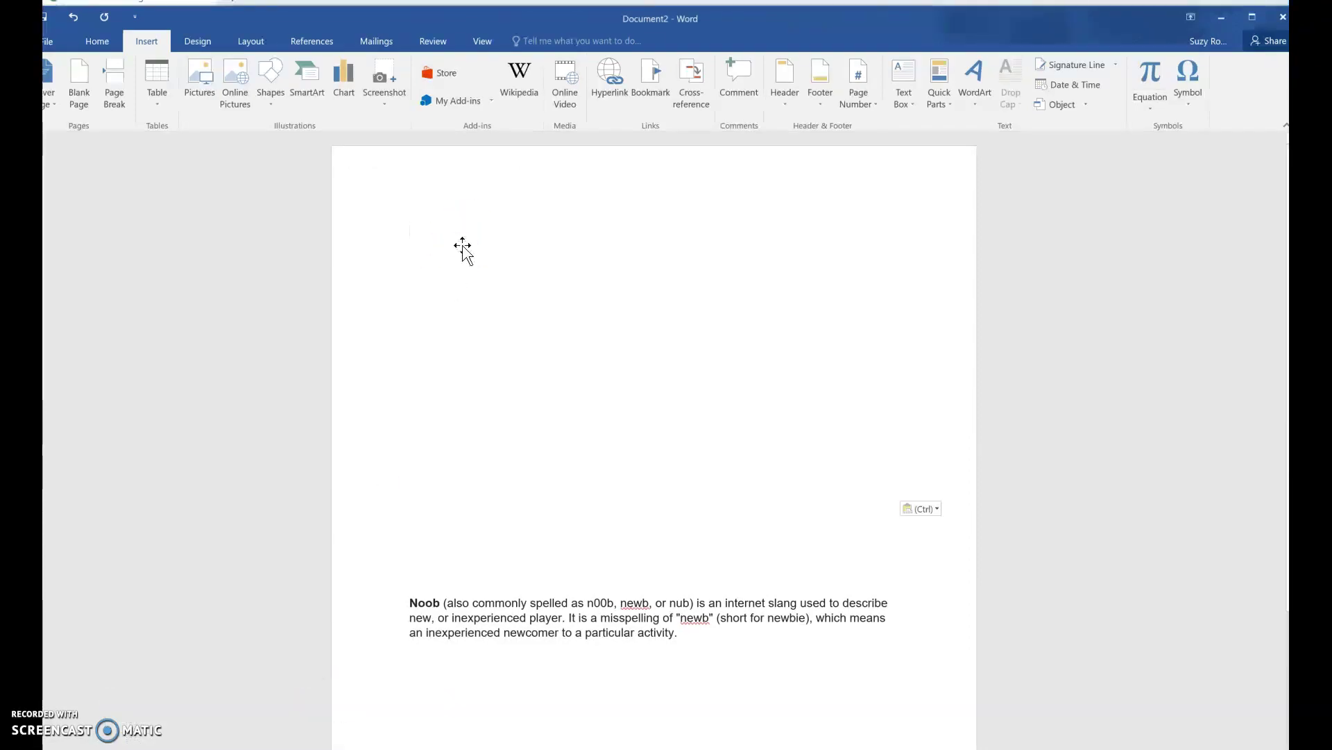
click(660, 363)
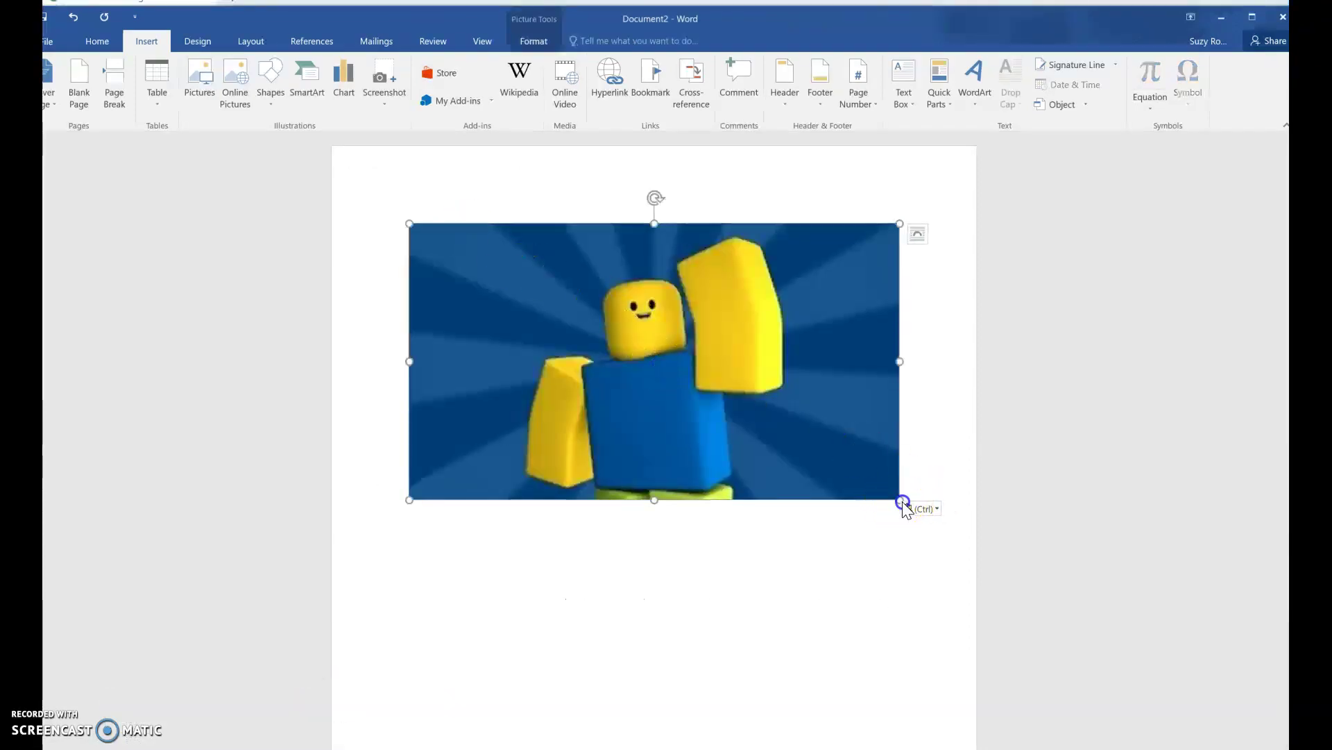
Step: Shrink the pasted Noob picture proportionally to about two thirds of its width, keeping it at the left margin
click(904, 505)
click(904, 505)
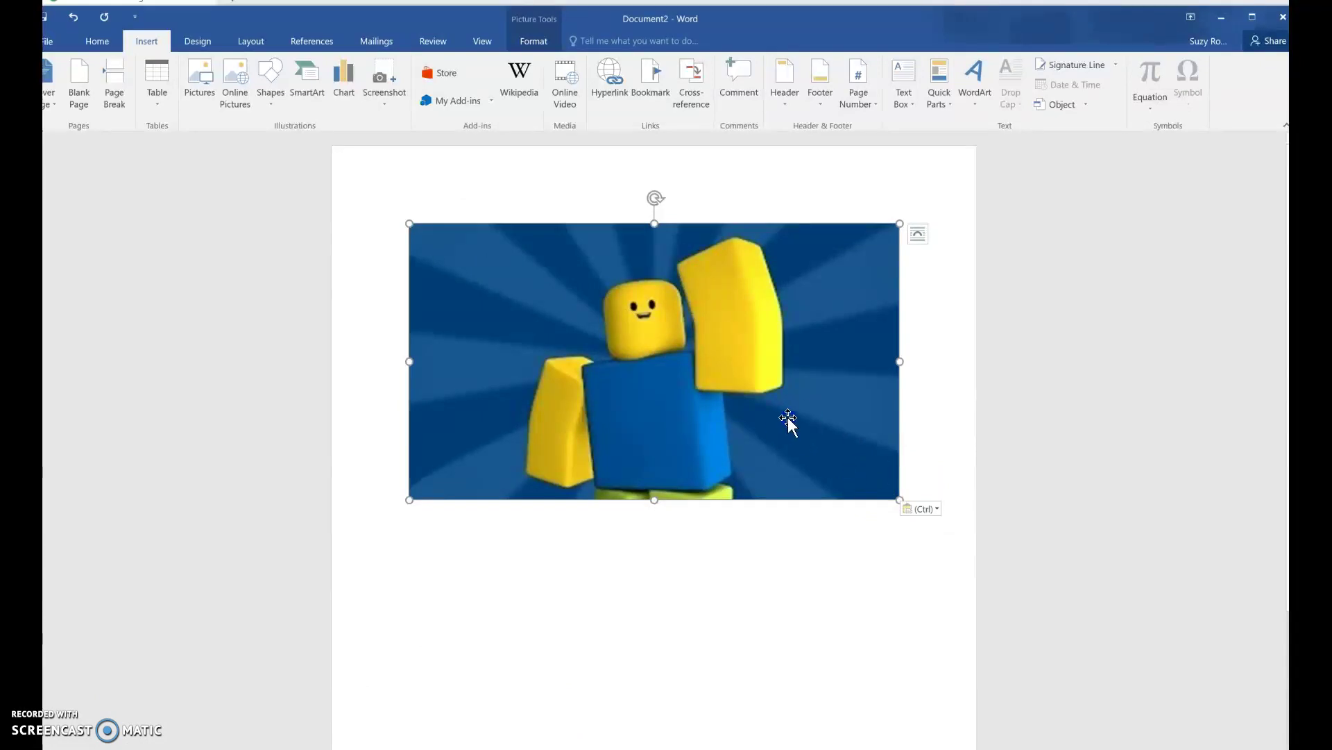
click(904, 508)
click(897, 497)
drag(898, 497, 511, 401)
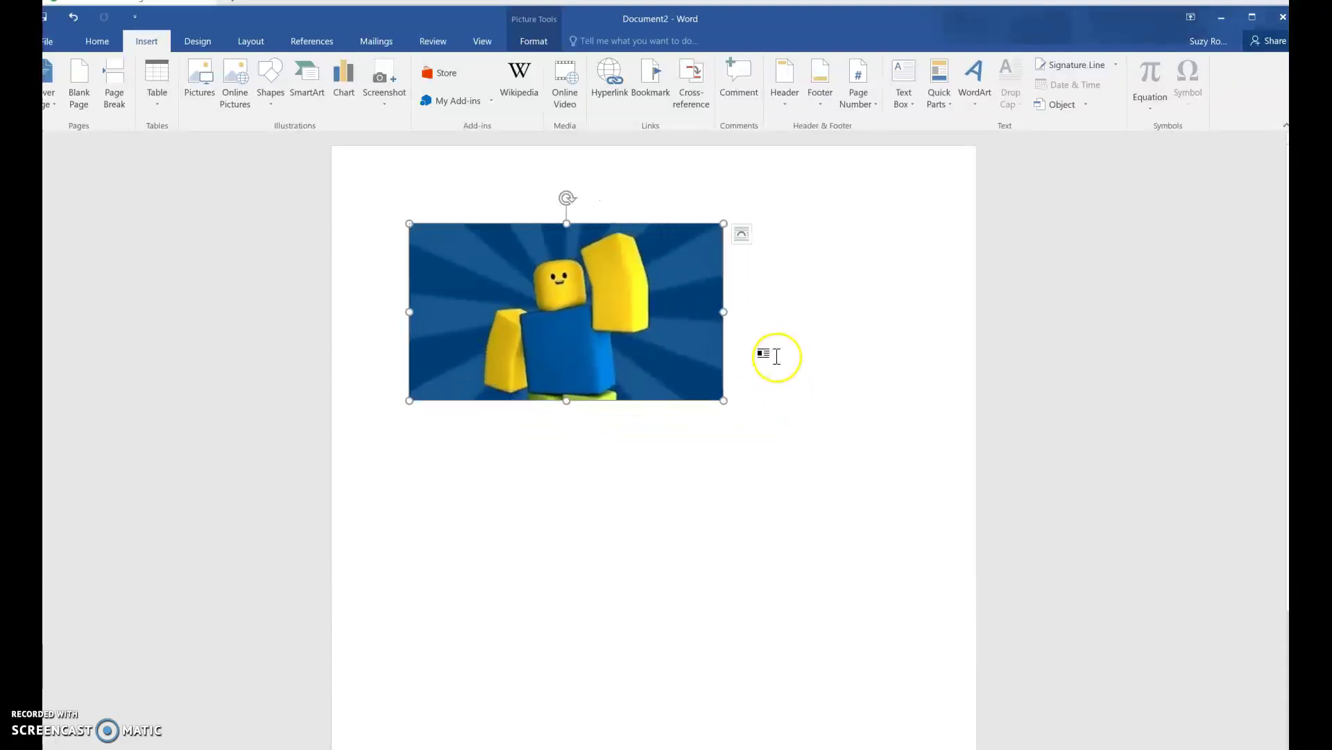
Step: Delete the blank lines between the picture and the Noob paragraph so the text starts directly below the picture
click(692, 433)
key(Delete)
key(Delete)
key(Delete)
key(Delete)
key(Delete)
key(Delete)
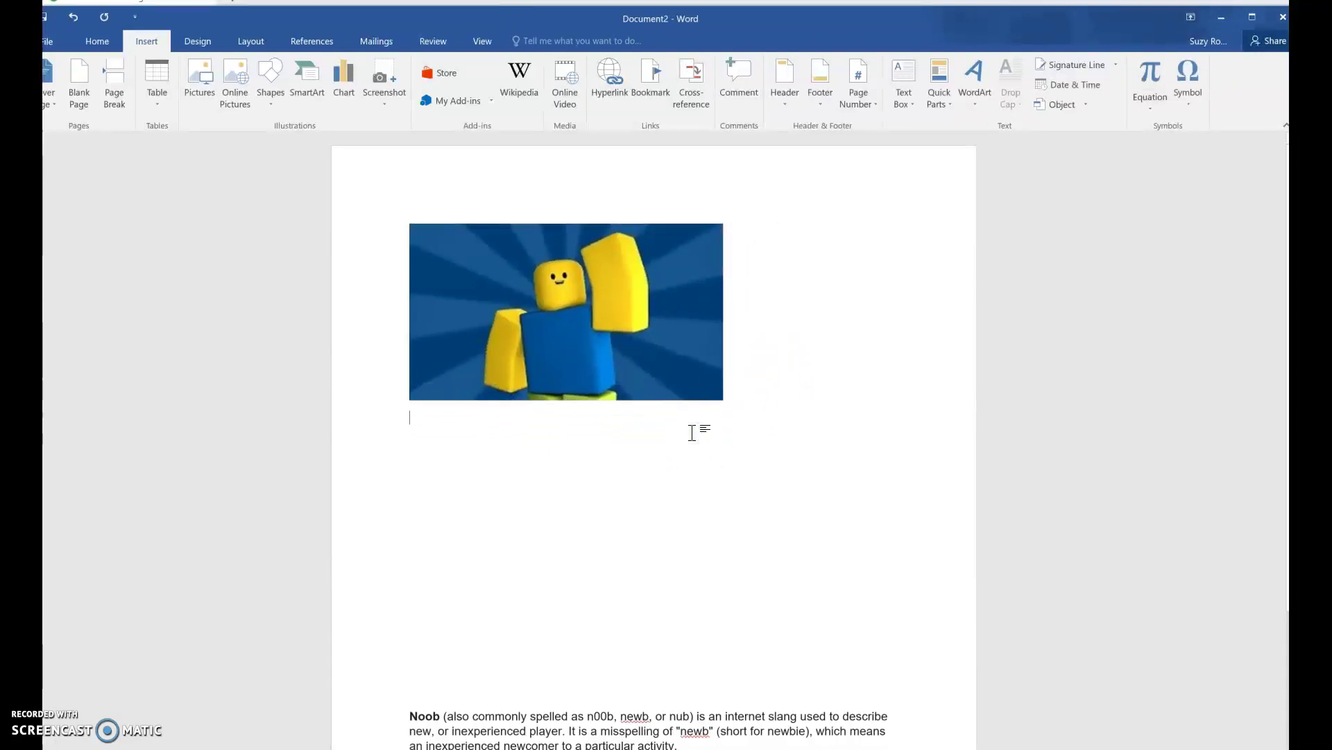
key(Delete)
key(Delete)
key(Delete)
key(Delete)
key(Delete)
key(Delete)
key(Delete)
key(Delete)
key(Delete)
key(Delete)
key(Delete)
key(Delete)
key(Delete)
key(Delete)
key(Delete)
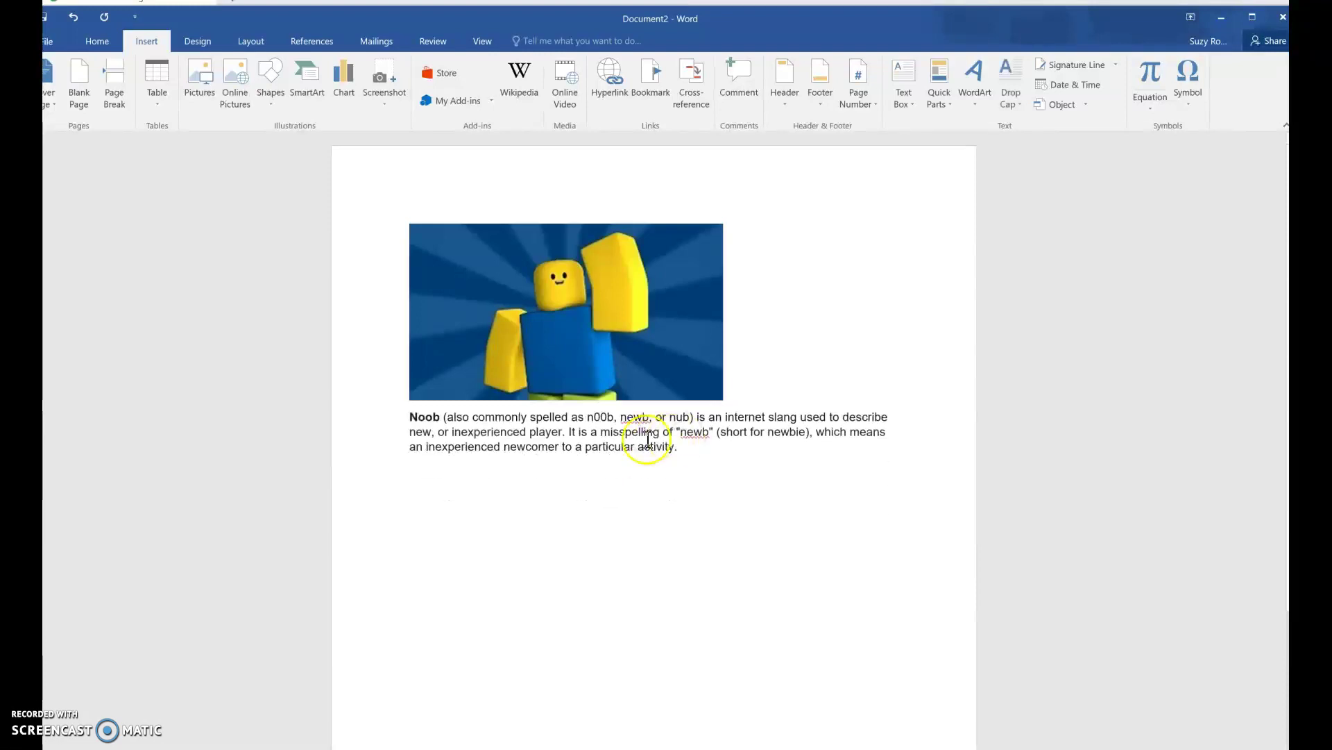
Step: Set the Noob picture's text wrapping to Tight so the definition flows beside it
right_click(656, 338)
mouse_move(697, 567)
click(802, 583)
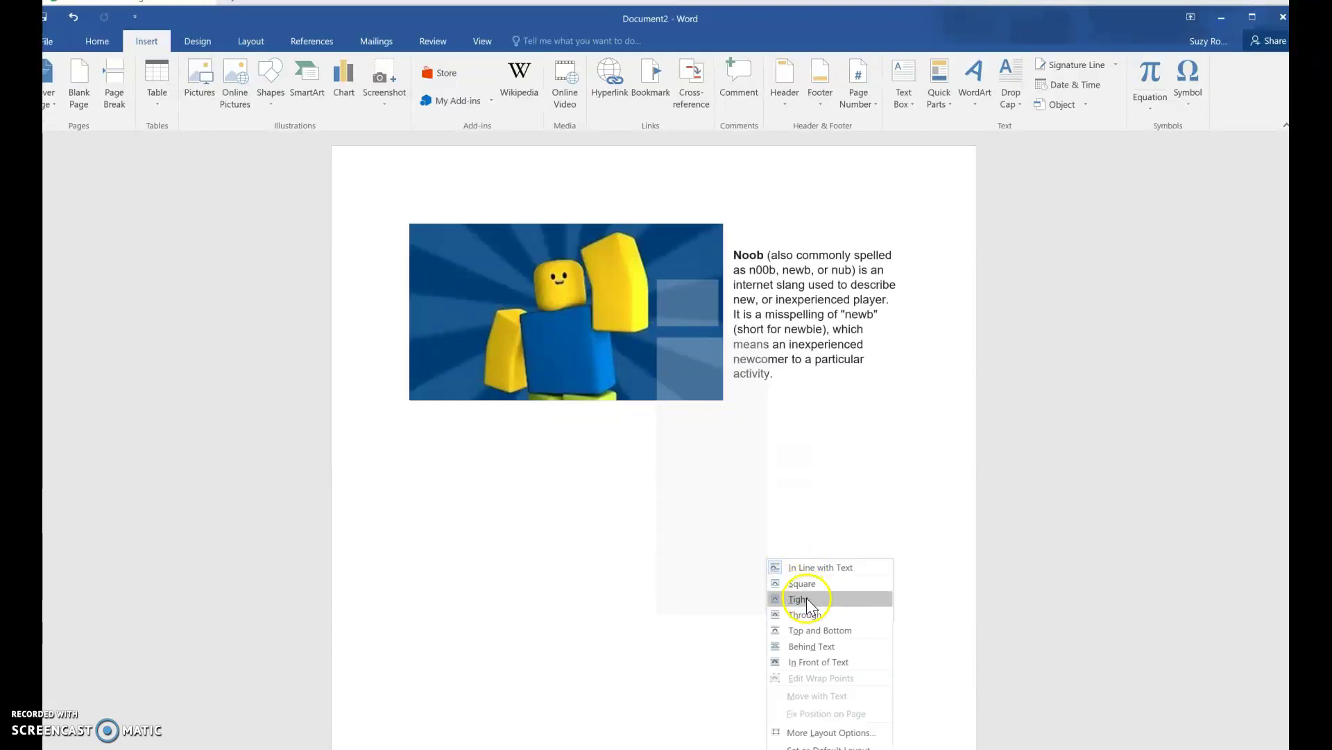
click(805, 599)
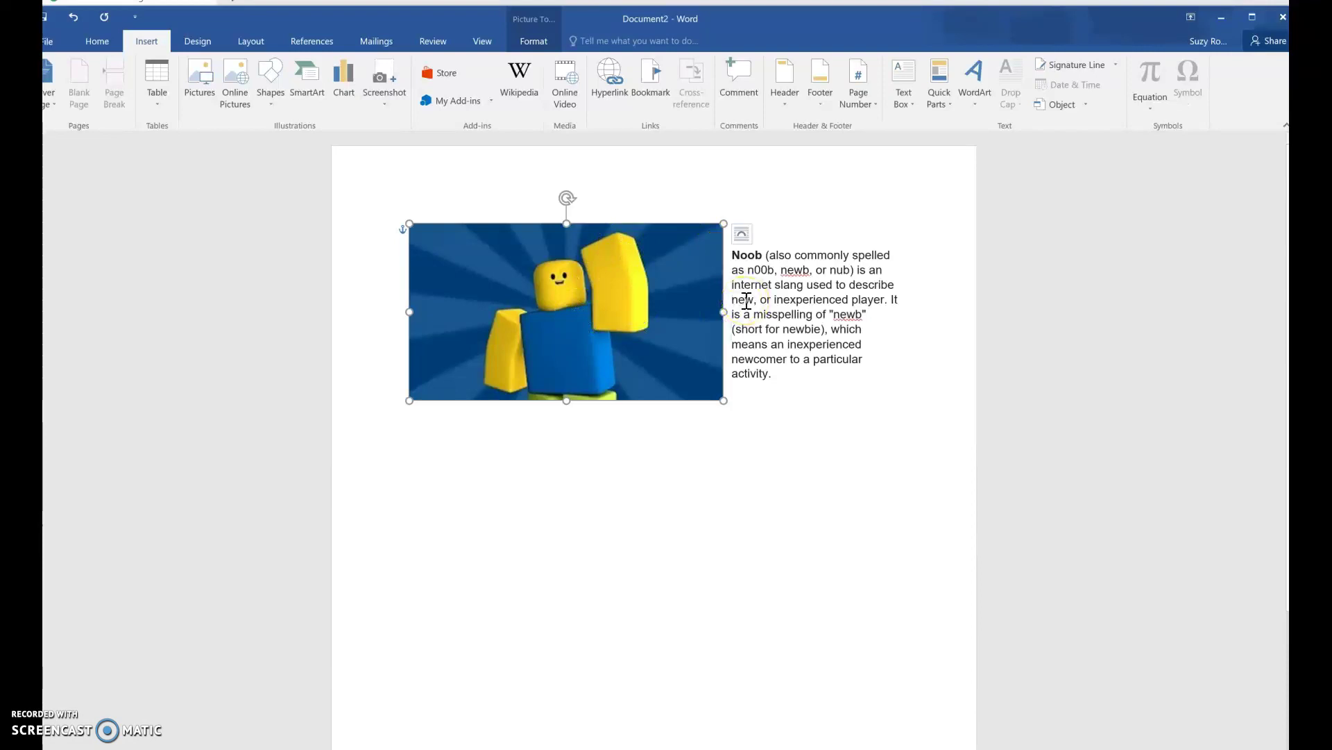
Step: Undo the Noob picture's Tight text wrapping, reapply it, and look over the picture's text wrapping options
key(ctrl+z)
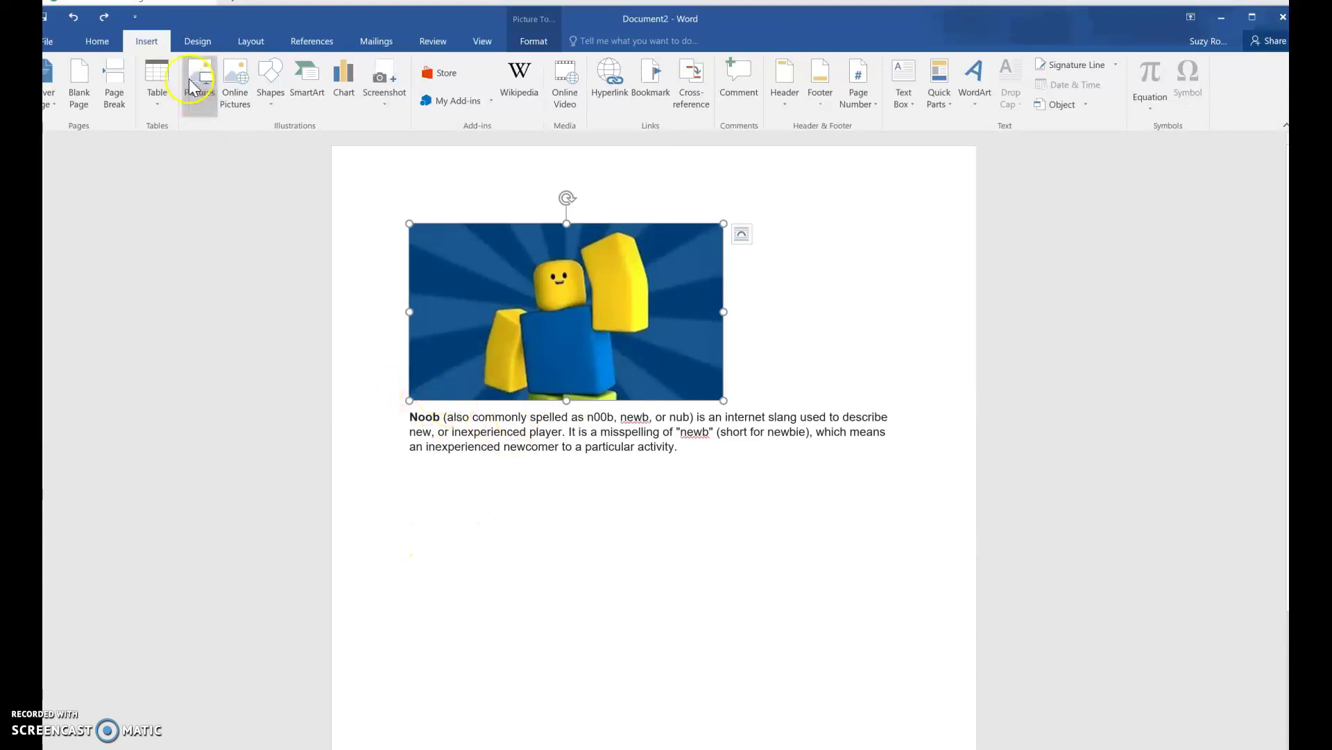
click(111, 19)
click(644, 290)
right_click(645, 289)
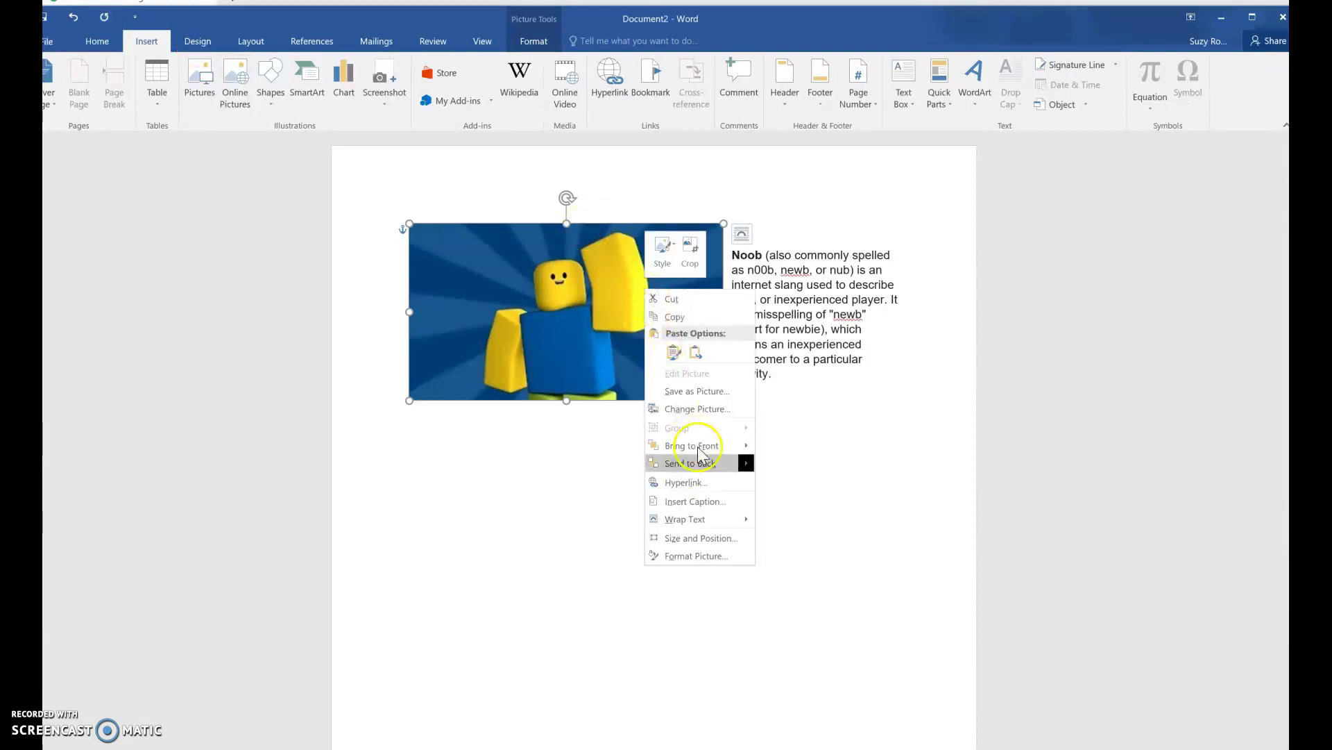
mouse_move(695, 527)
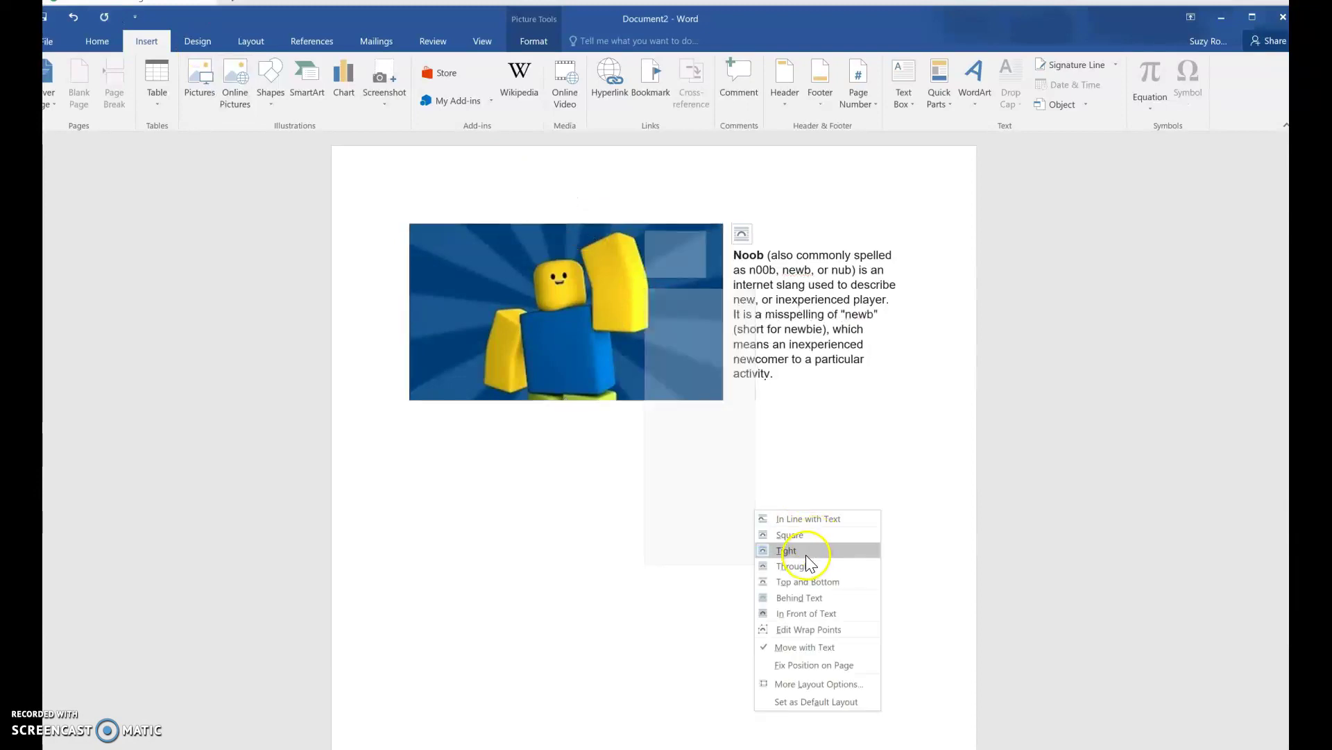
click(464, 559)
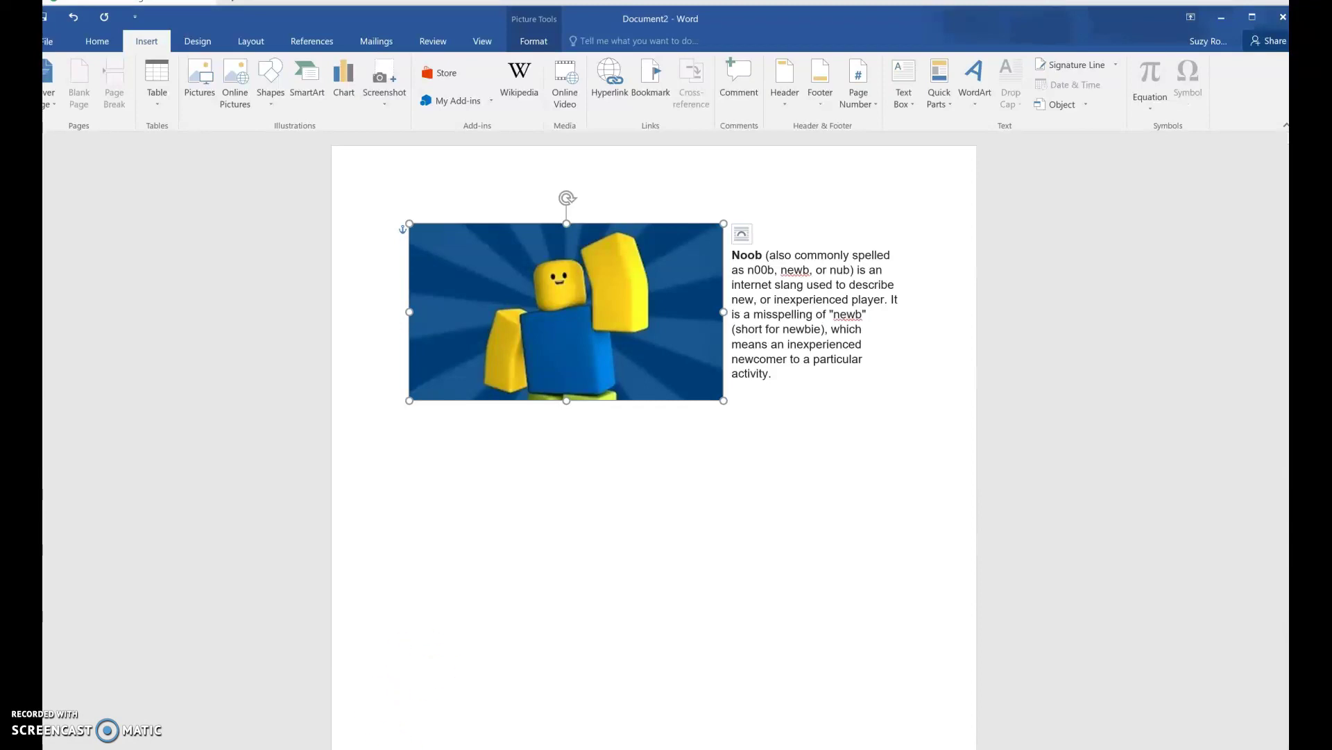
Step: Switch to the PowerPoint presentation and select the Year 7 Roblox Noob poster image on the Digital Skills: Techniques slide
mouse_move(338, 749)
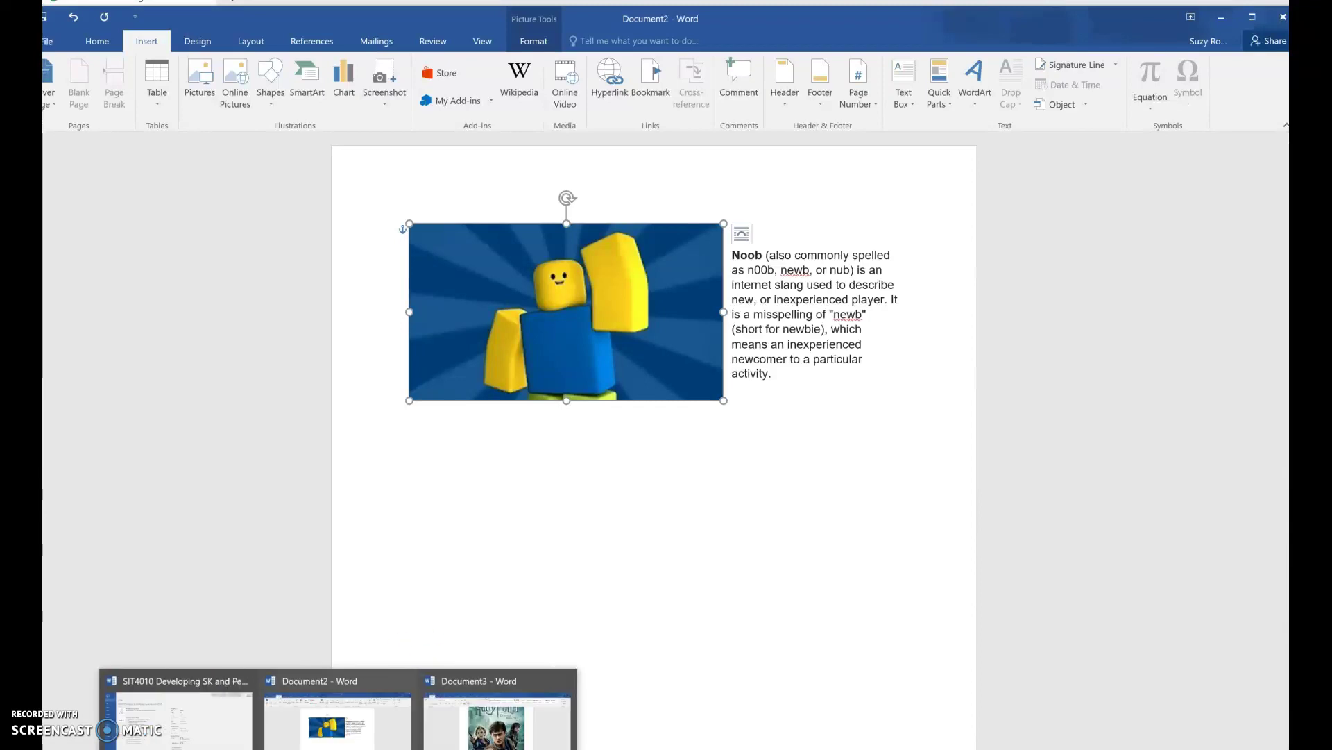
click(375, 735)
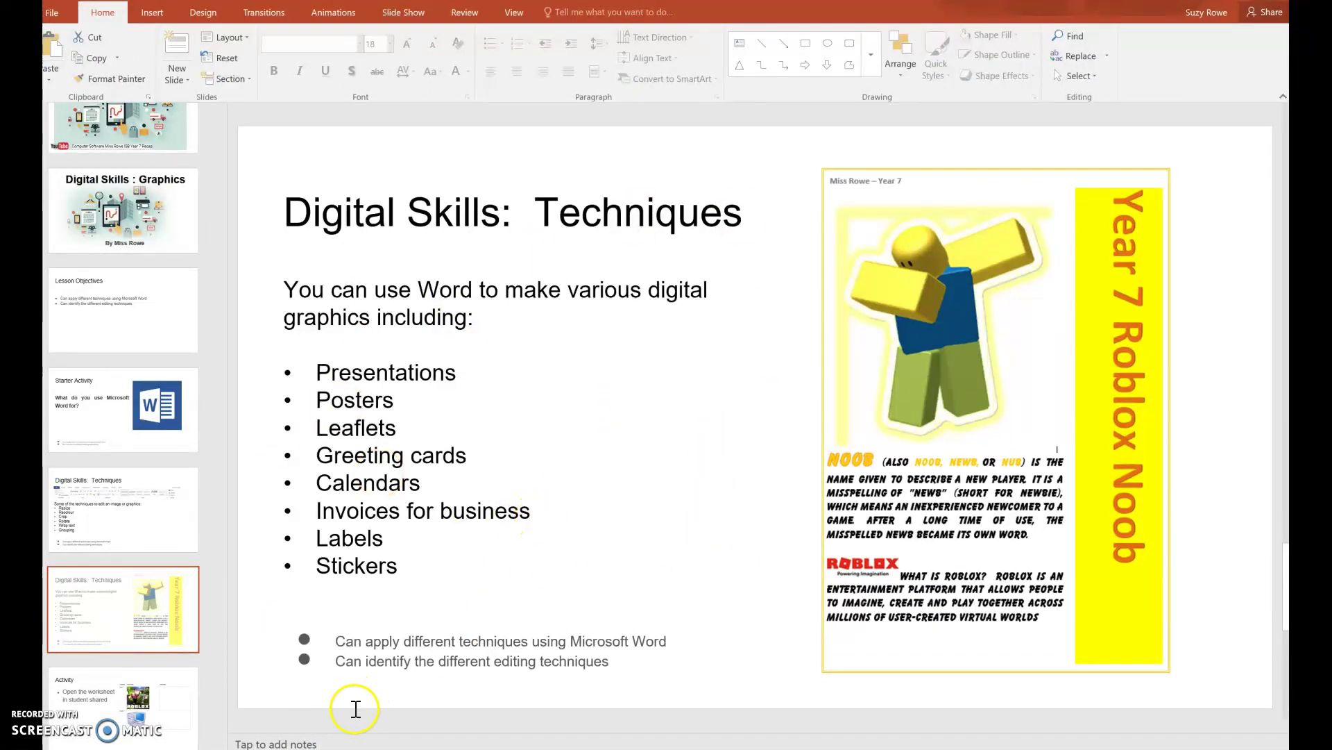
mouse_move(356, 747)
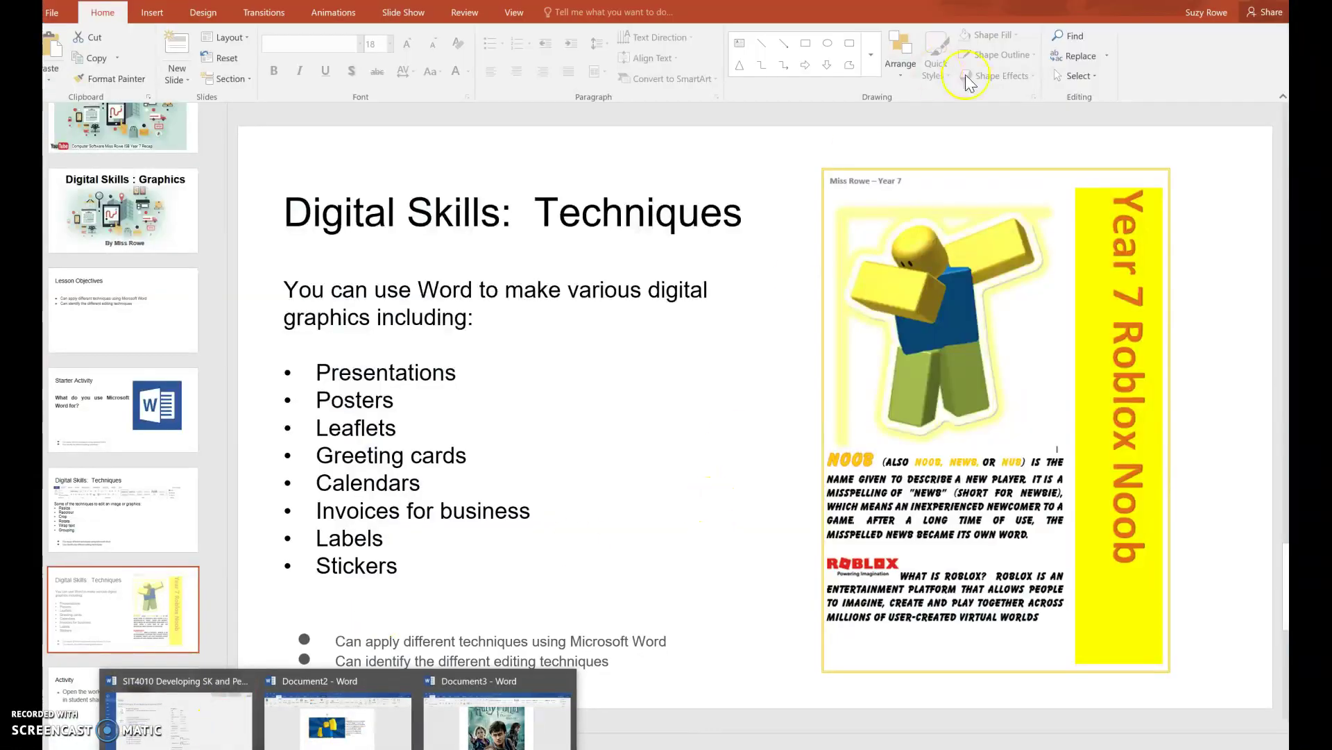
click(911, 292)
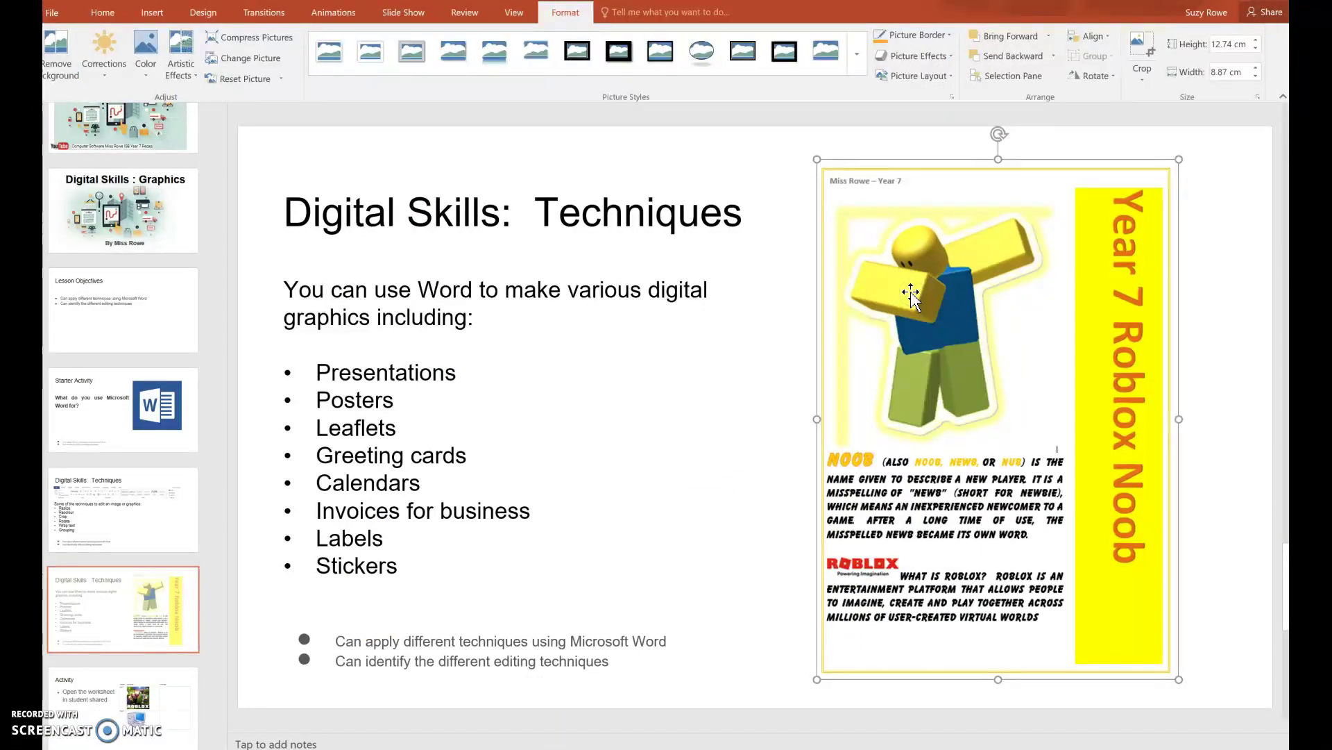